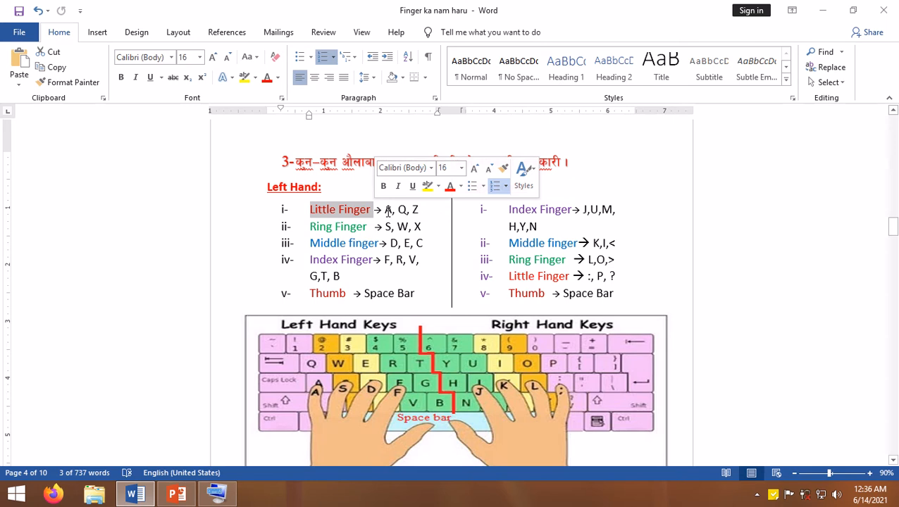
- Go through the keys assigned to each left-hand finger in section 3, from Little Finger to Thumb
left_click_drag(385, 210, 423, 209)
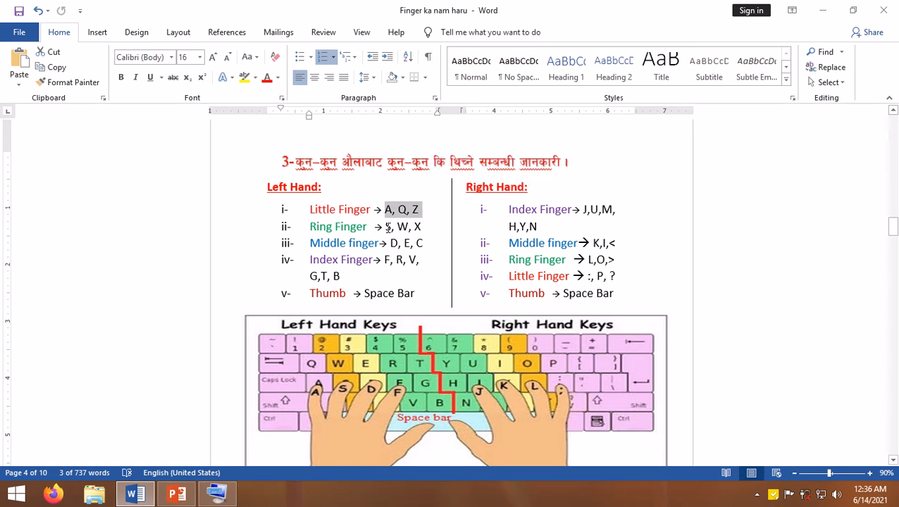
left_click_drag(387, 227, 427, 227)
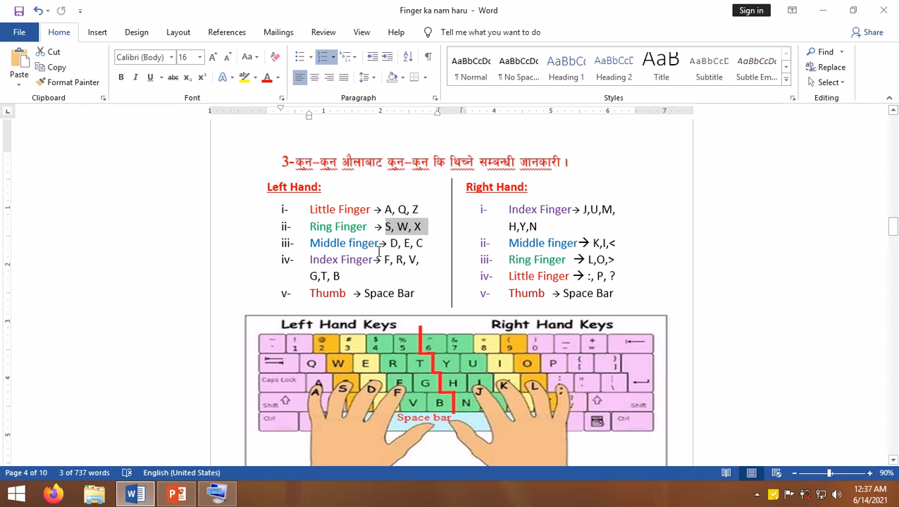
left_click_drag(397, 241, 436, 239)
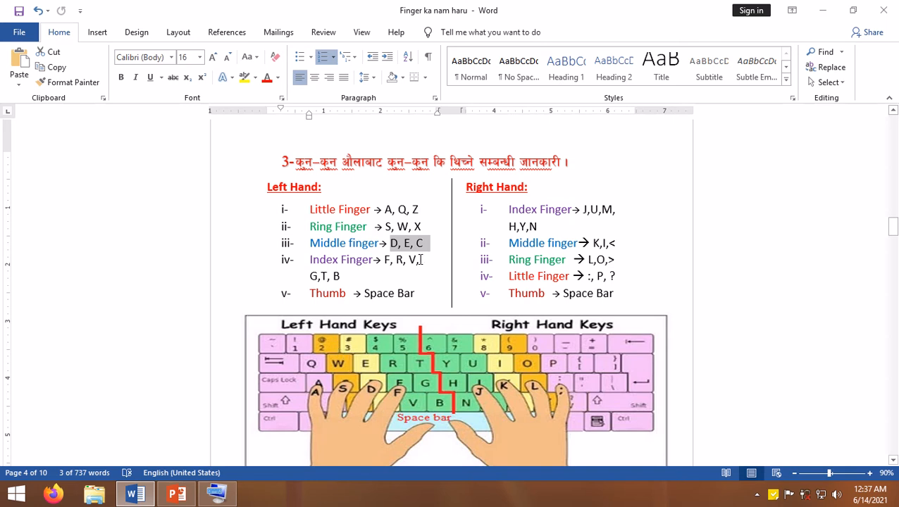
left_click_drag(384, 259, 423, 260)
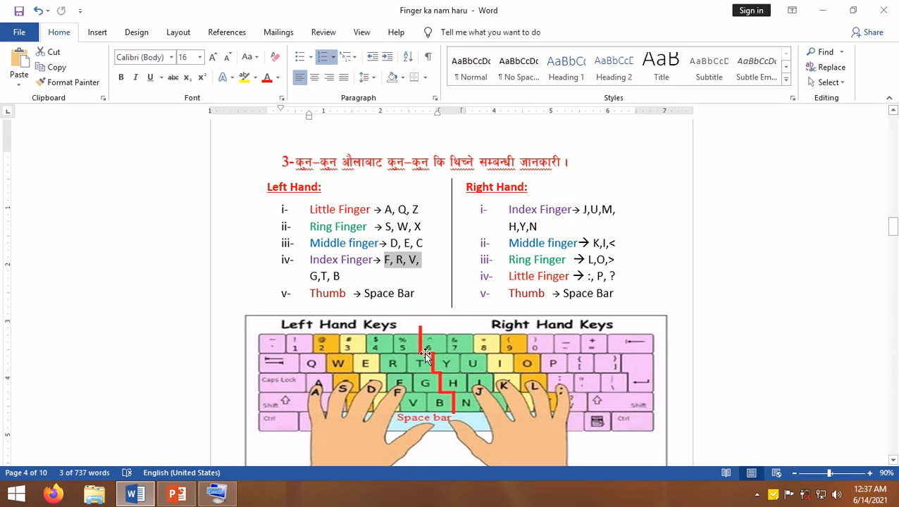
left_click_drag(316, 276, 354, 277)
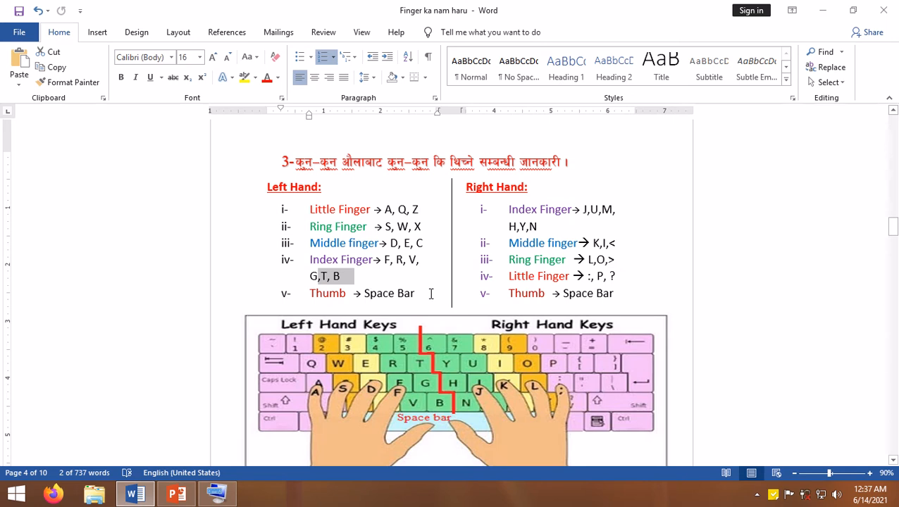
left_click_drag(363, 295, 431, 294)
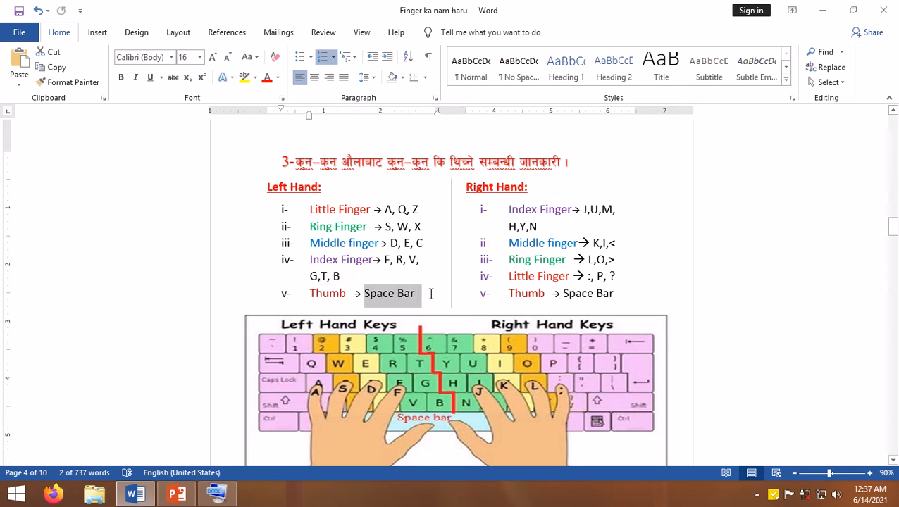
- Go through the keys assigned to each right-hand finger in section 3, from Index Finger to Thumb
left_click(483, 209)
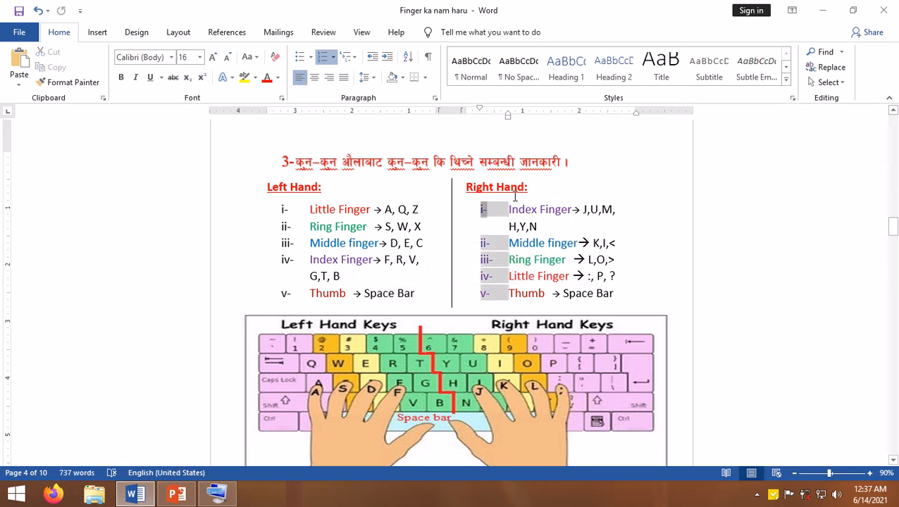
left_click(514, 195)
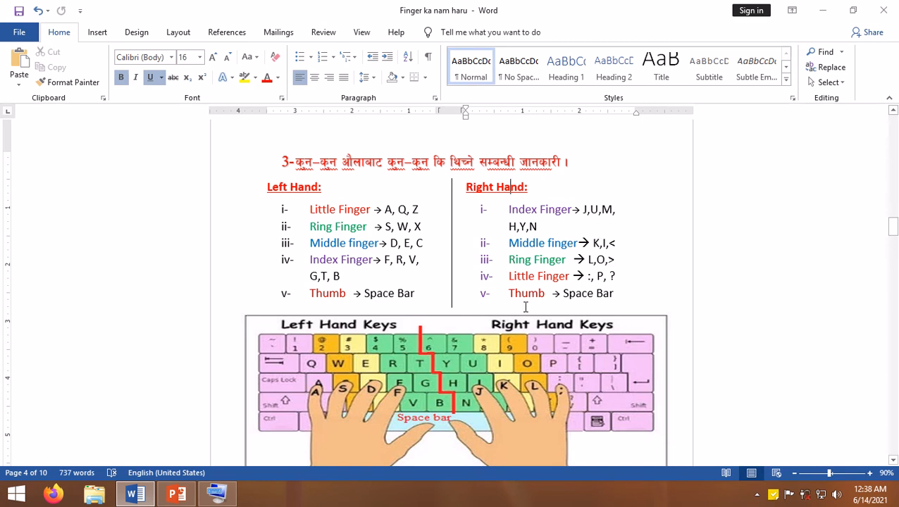
left_click_drag(584, 211, 626, 212)
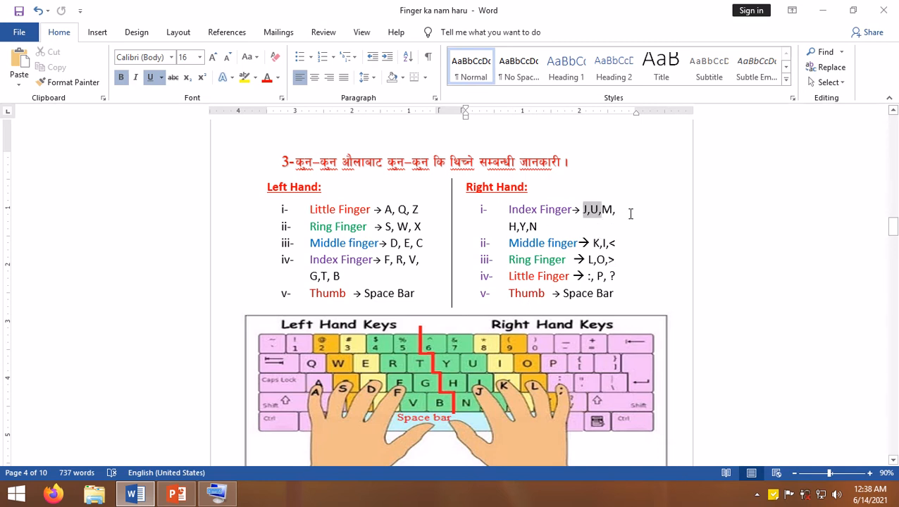
triple_click(505, 215)
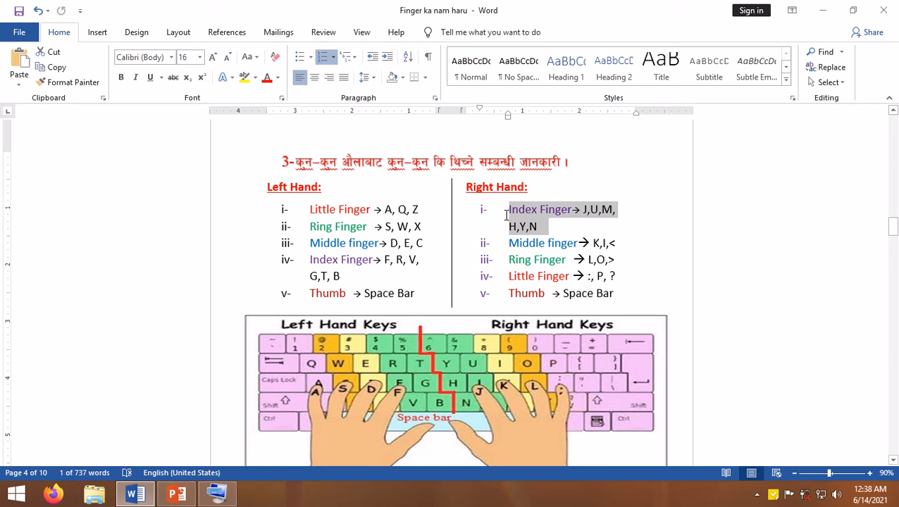
left_click(539, 260)
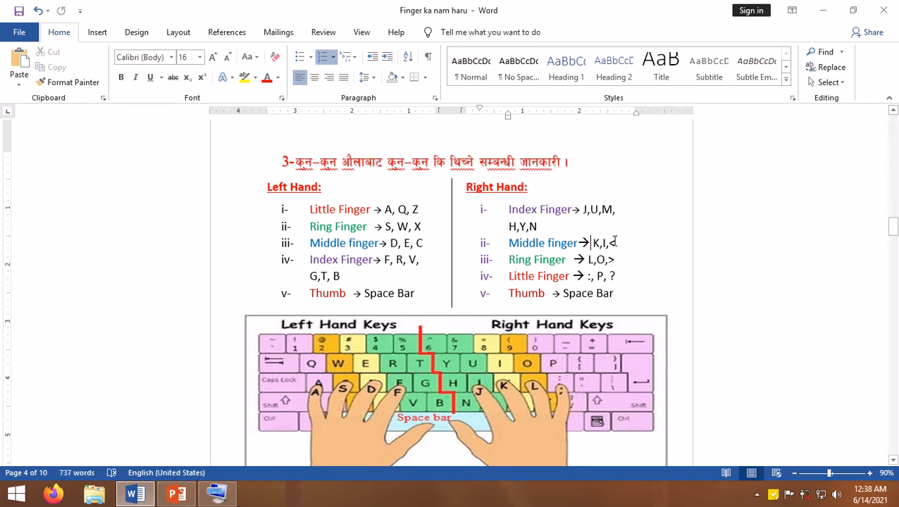
left_click_drag(615, 242, 630, 242)
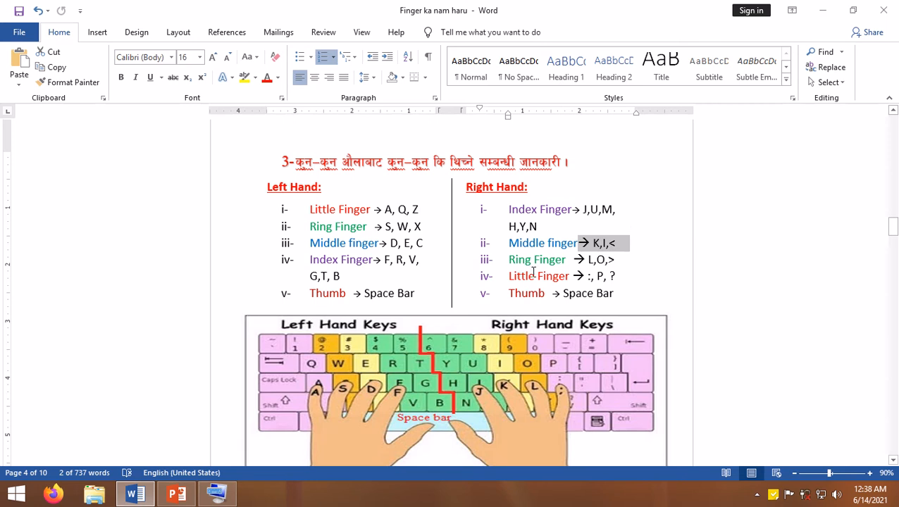
left_click_drag(518, 277, 597, 276)
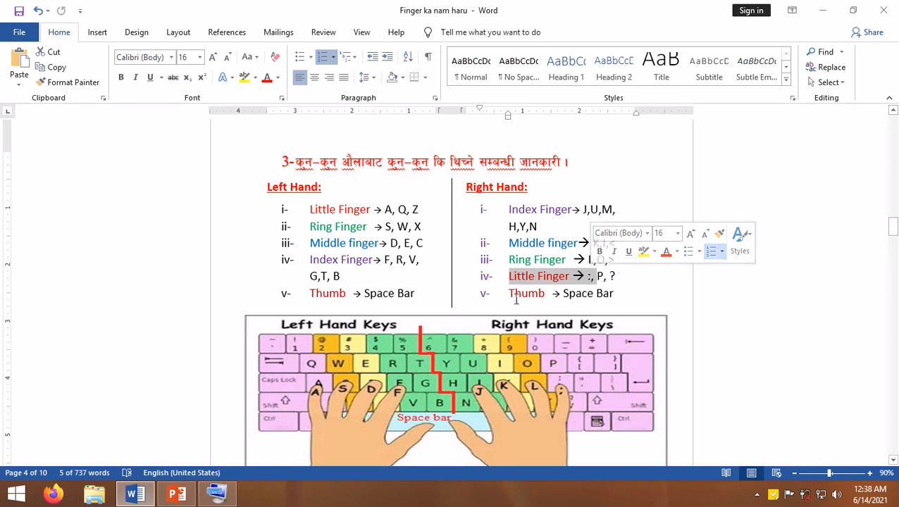
left_click(590, 296)
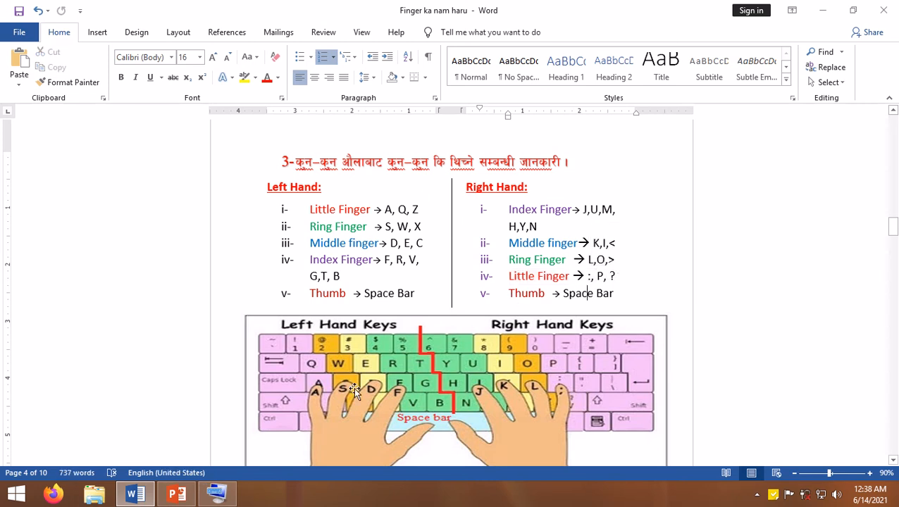
- Review the keyboard picture and the section 4 answer about the fonts used for Nepali typing
scroll(447, 354, "down", 1)
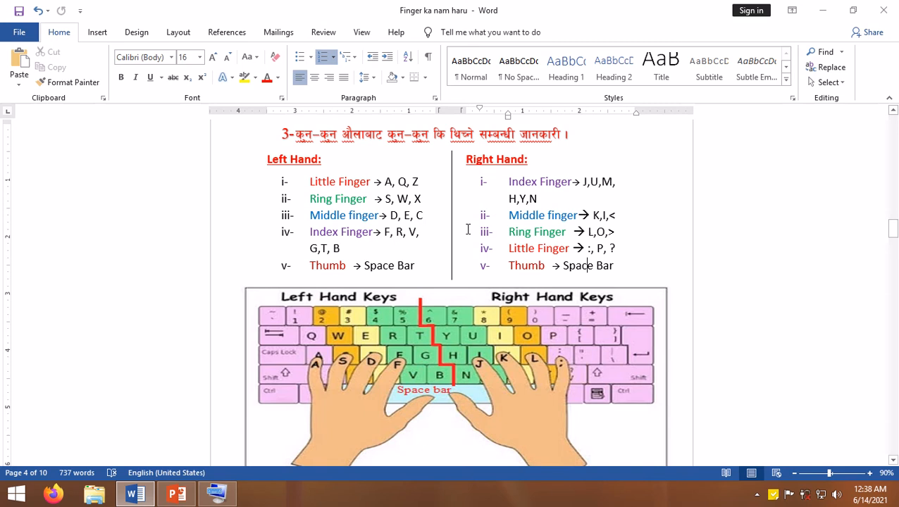
scroll(481, 278, "down", 5)
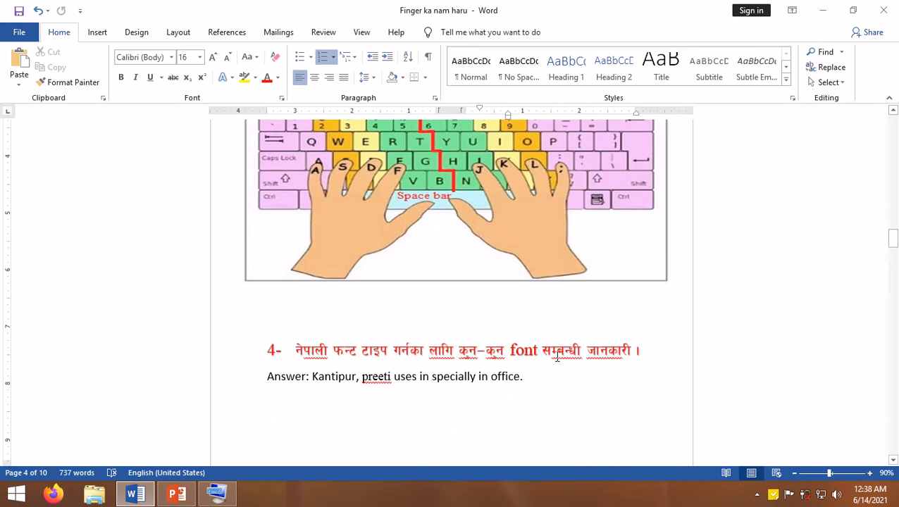
scroll(416, 361, "down", 1)
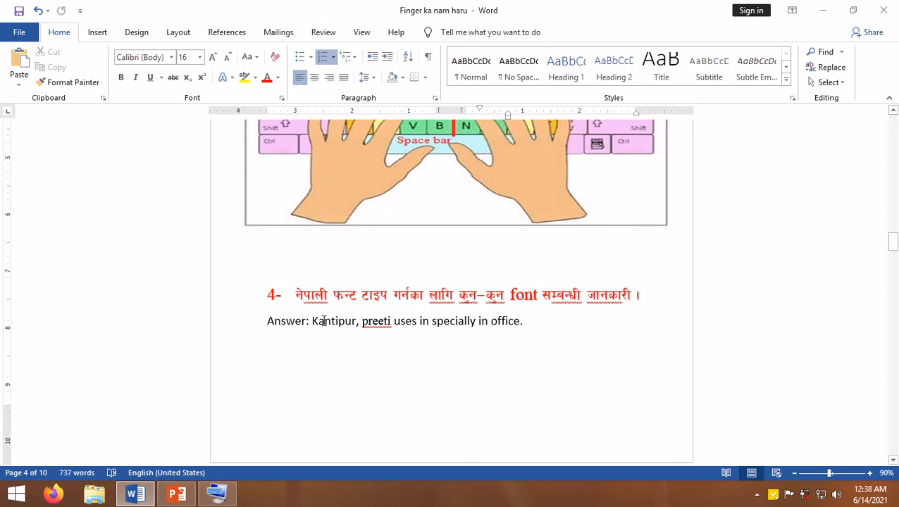
left_click_drag(318, 324, 395, 323)
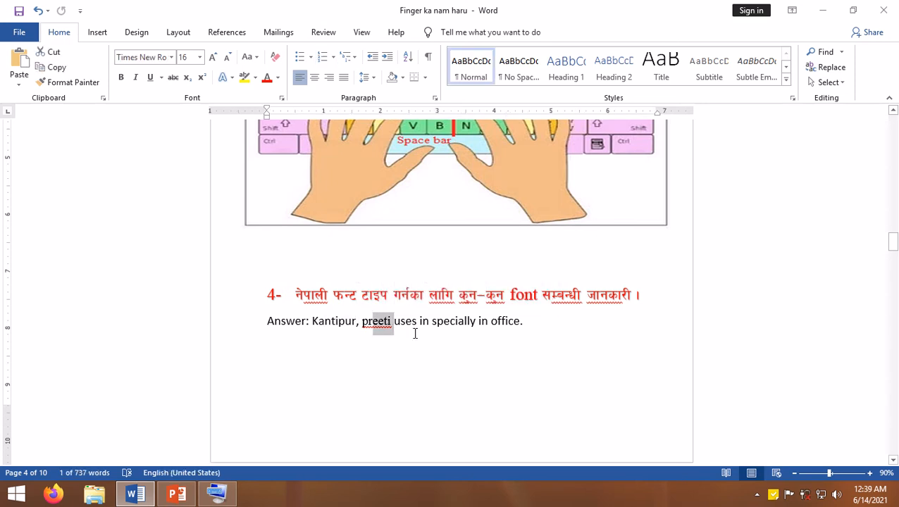
left_click(411, 322)
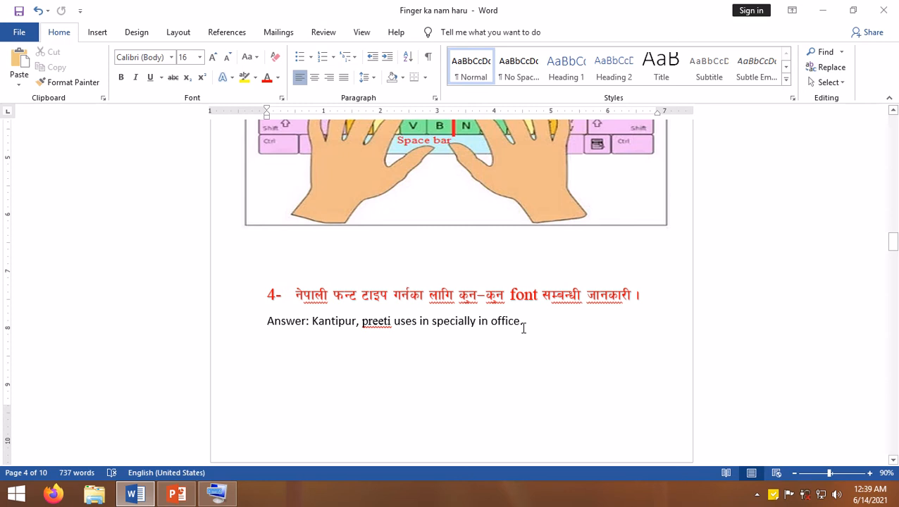
left_click_drag(542, 326, 195, 315)
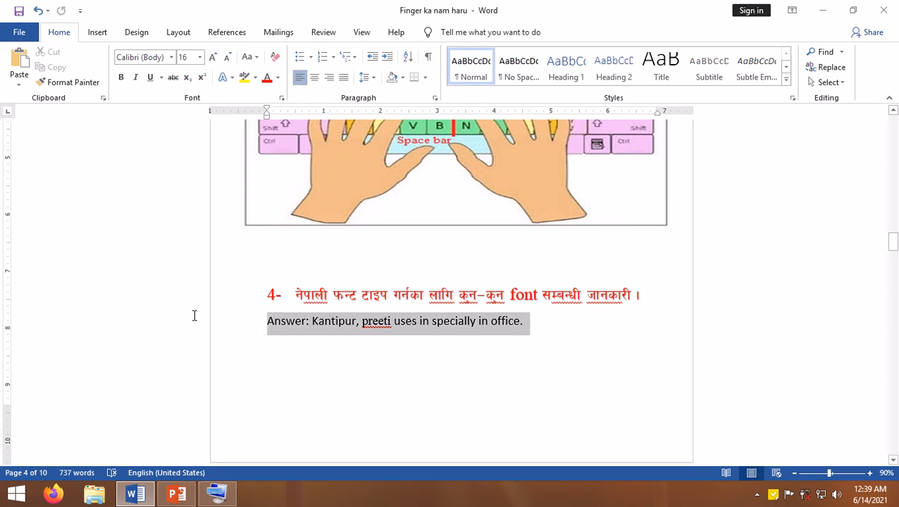
left_click(319, 329)
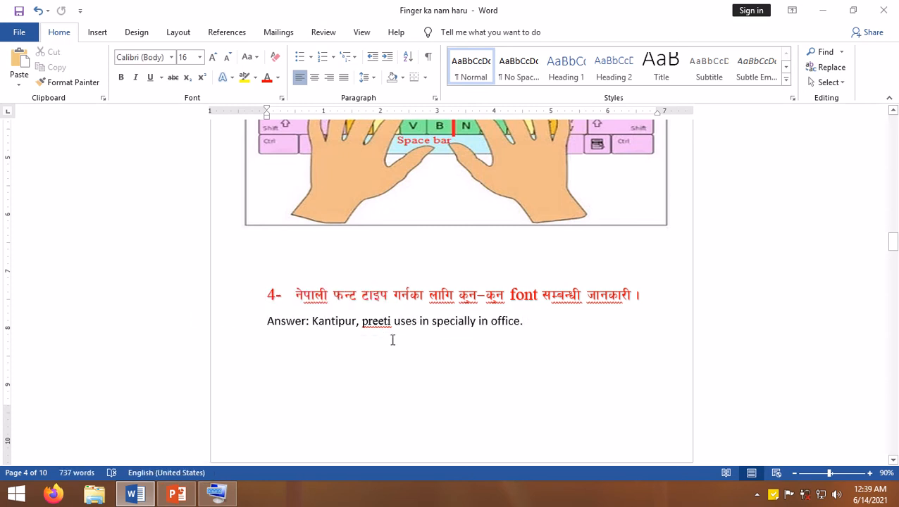
- Delete the duplicate letters in the first two cells of the section 5 table, leaving a single क and ख
scroll(433, 313, "down", 3)
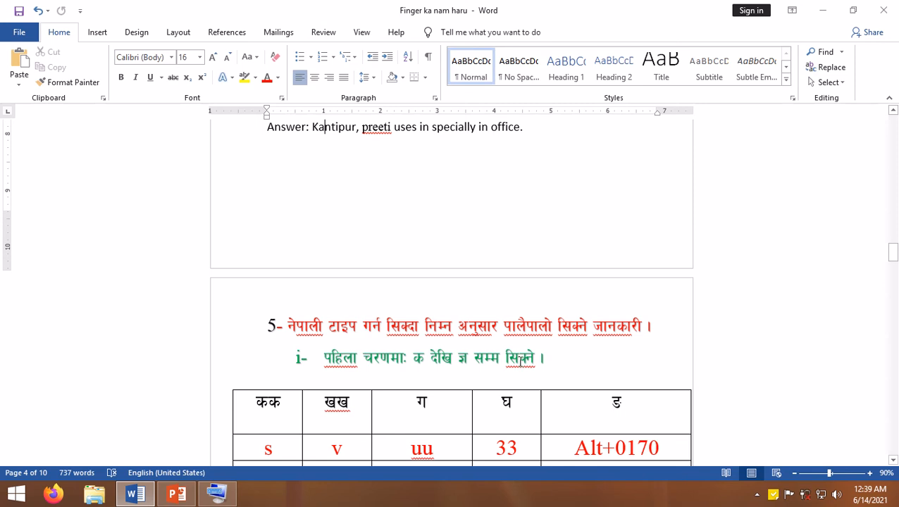
scroll(558, 367, "down", 2)
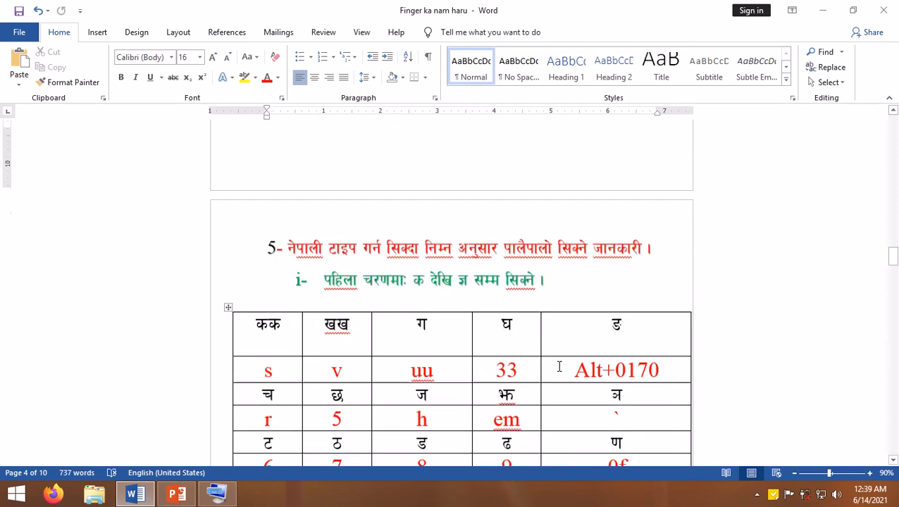
left_click(298, 318)
key("BackSpace")
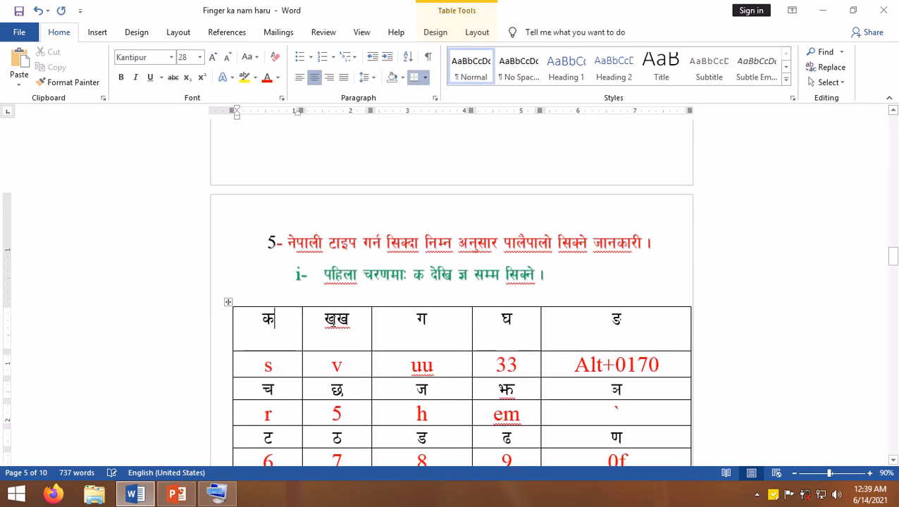
left_click(355, 317)
key("BackSpace")
- Delete the duplicate characters in the key cells below ग and घ, leaving u and 3
scroll(286, 333, "down", 1)
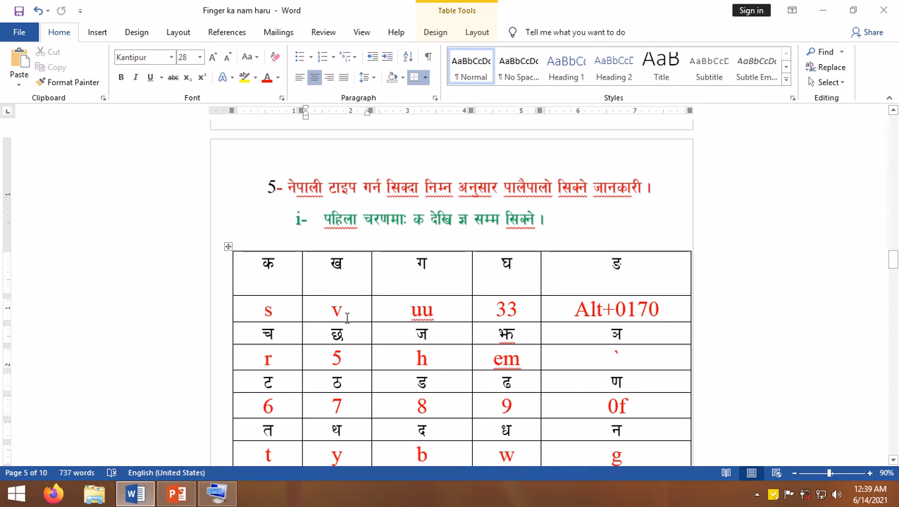
left_click(434, 311)
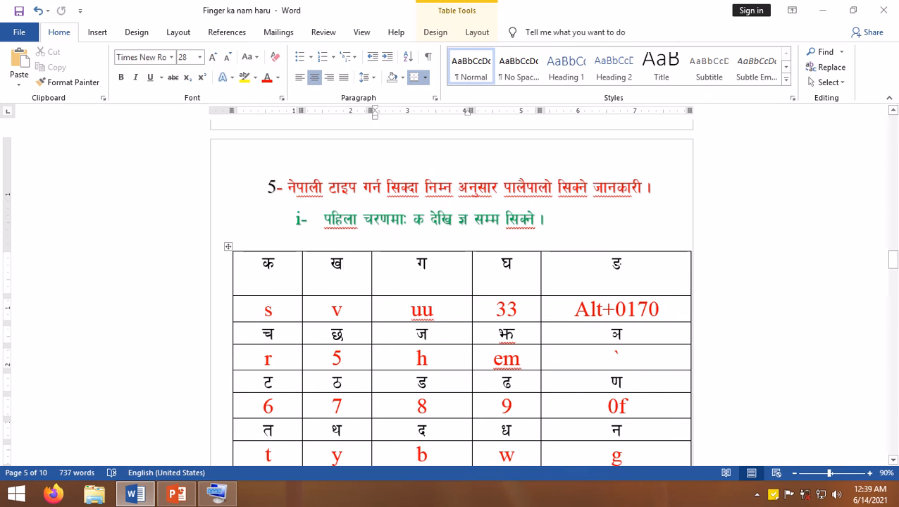
key("BackSpace")
left_click(555, 306)
key("BackSpace")
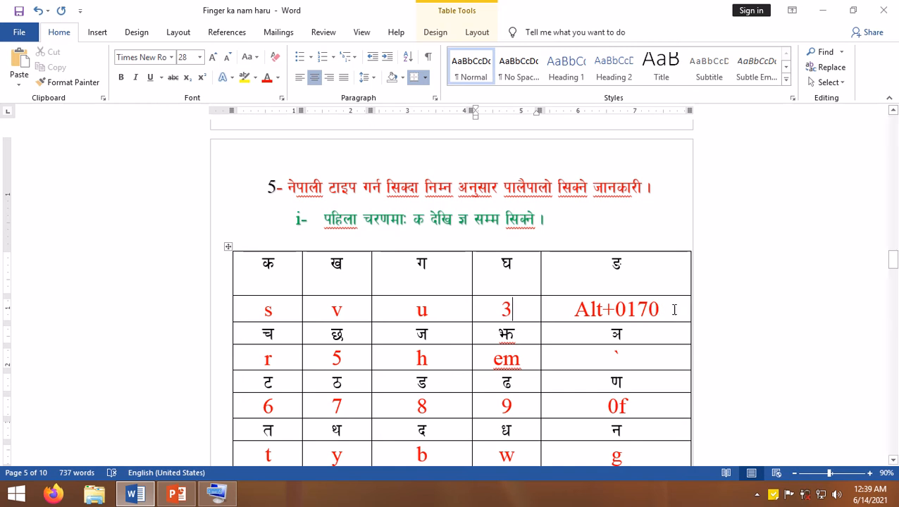
- Examine the key listed for ङ and the keys for each letter in the च and ट rows
left_click_drag(666, 310, 573, 310)
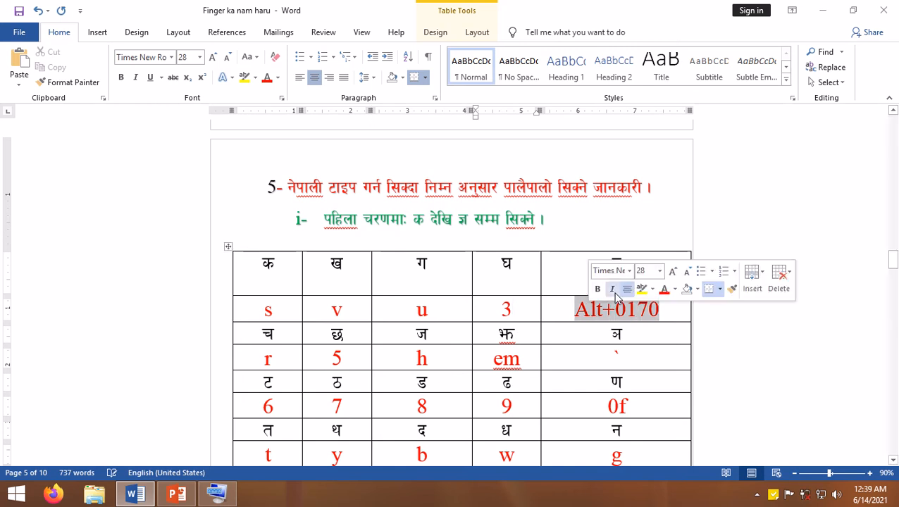
scroll(362, 335, "down", 1)
left_click(285, 331)
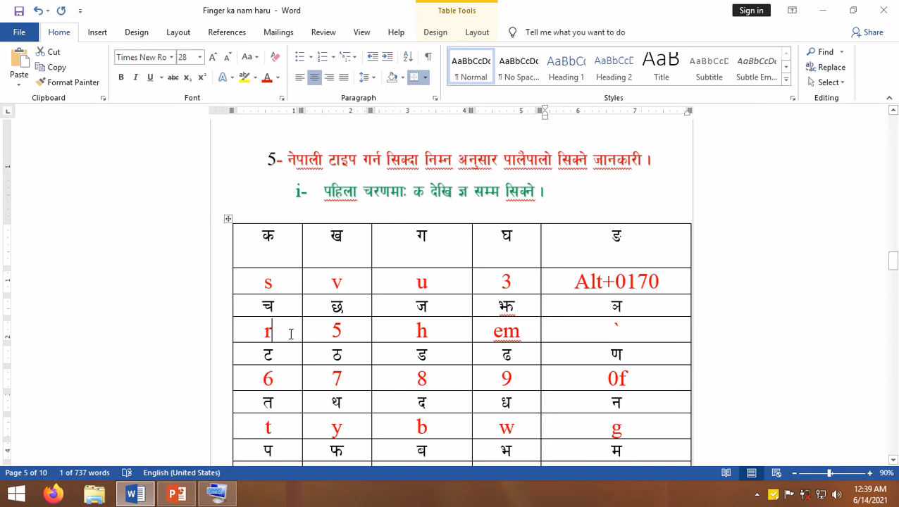
left_click(352, 331)
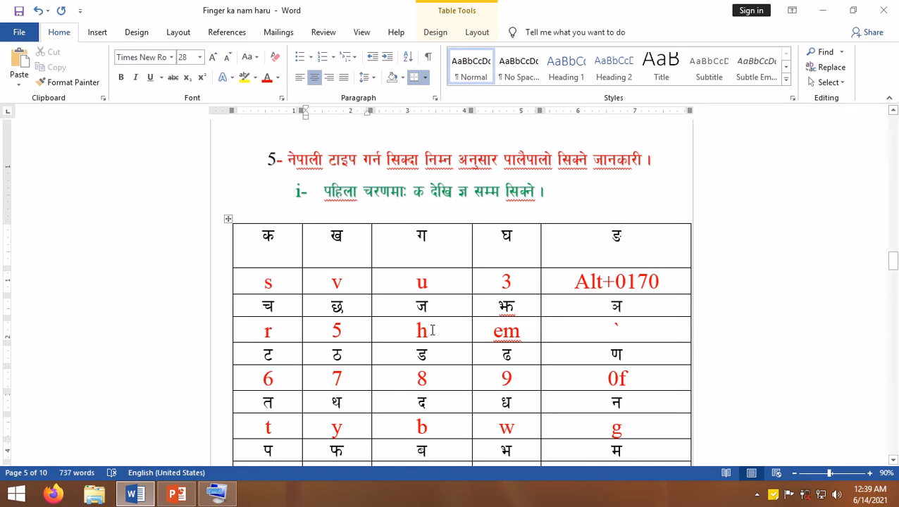
left_click(527, 330)
left_click(628, 334)
left_click(277, 381)
left_click(355, 379)
left_click(432, 381)
left_click(521, 378)
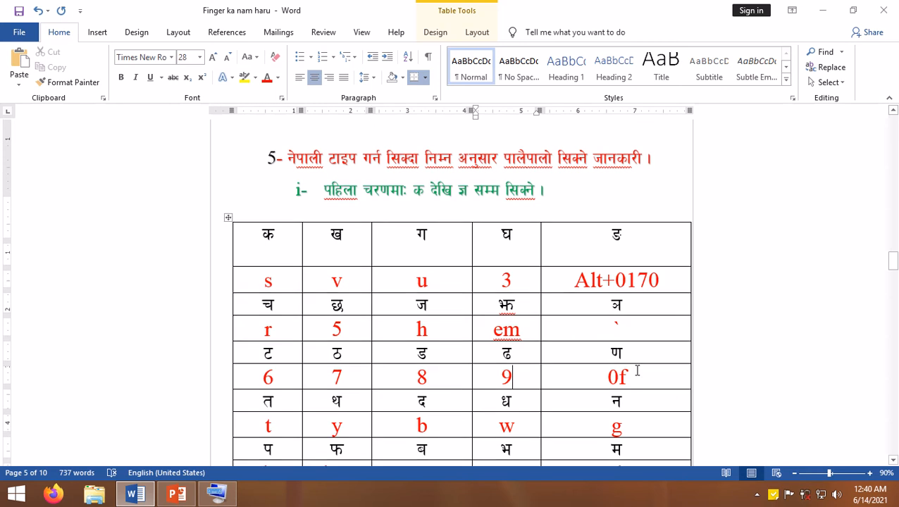
scroll(638, 370, "down", 1)
left_click(630, 350)
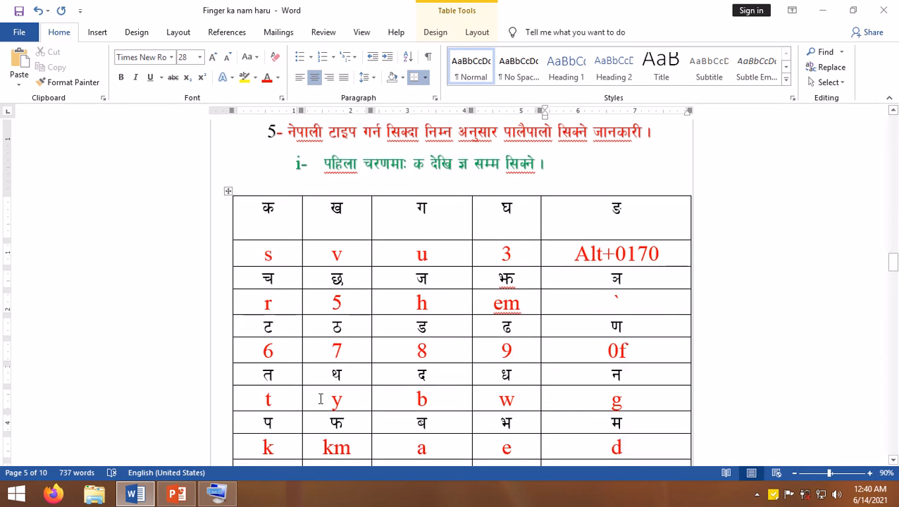
- Examine the keys listed for each letter in the त and प rows of the section 5 table
left_click(352, 398)
left_click(525, 398)
left_click(629, 400)
scroll(605, 407, "down", 1)
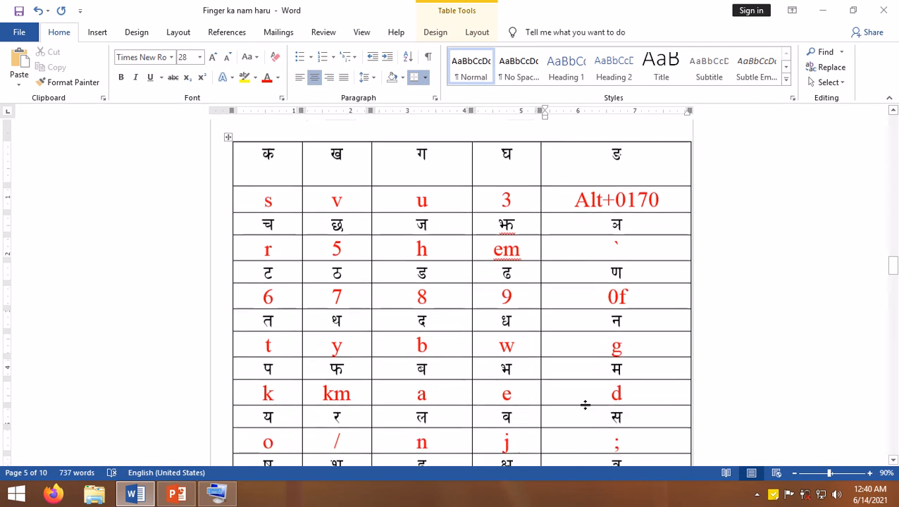
left_click(281, 395)
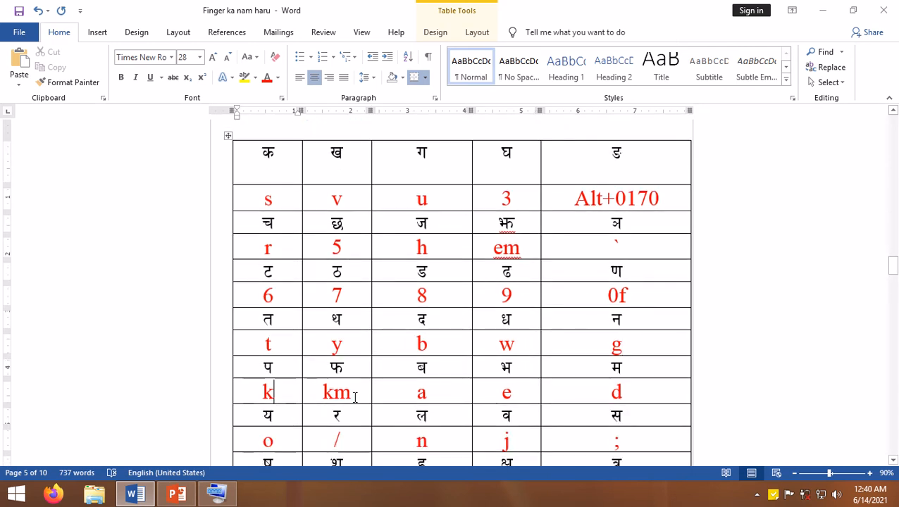
left_click(353, 392)
left_click(438, 390)
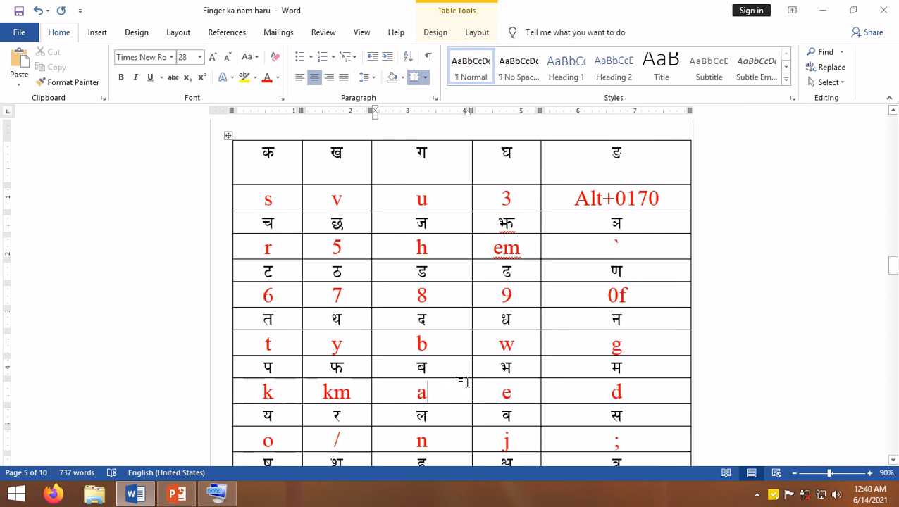
left_click(518, 396)
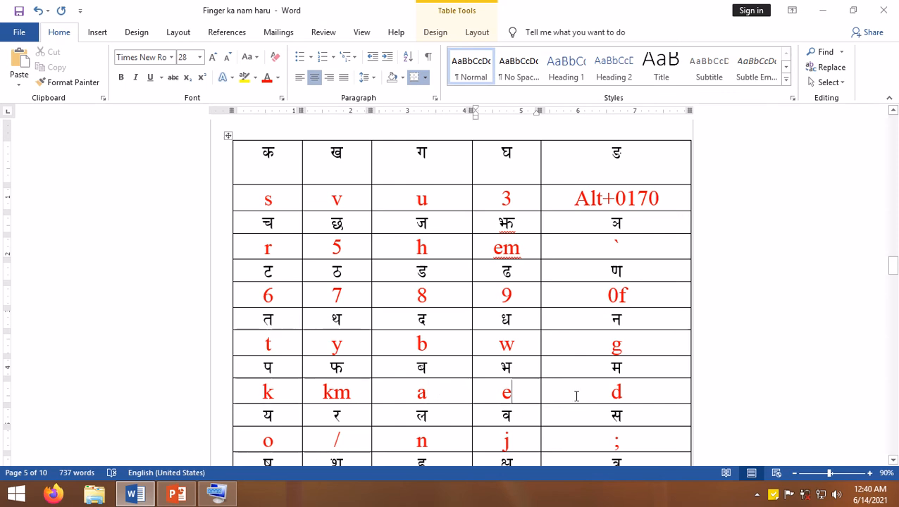
left_click(636, 384)
scroll(505, 390, "down", 1)
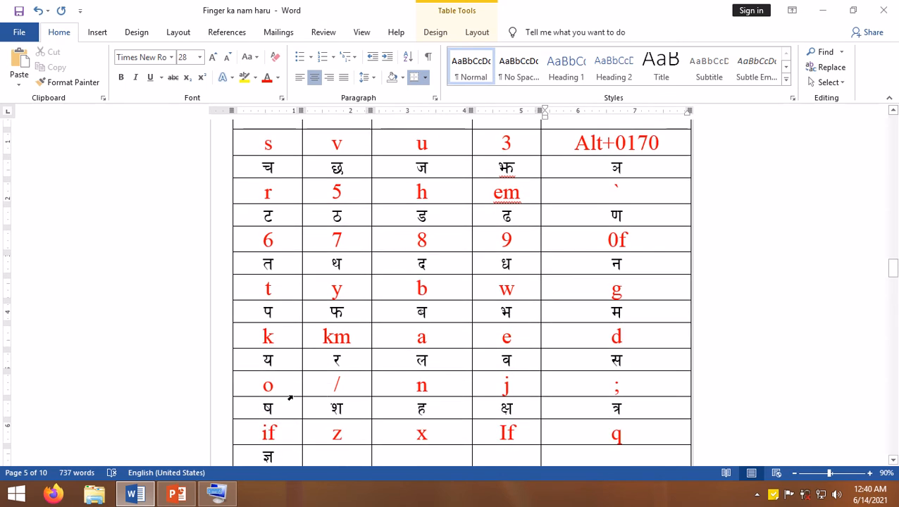
- Examine the keys listed for the letters in the य and ष rows and for ज्ञ
left_click(278, 387)
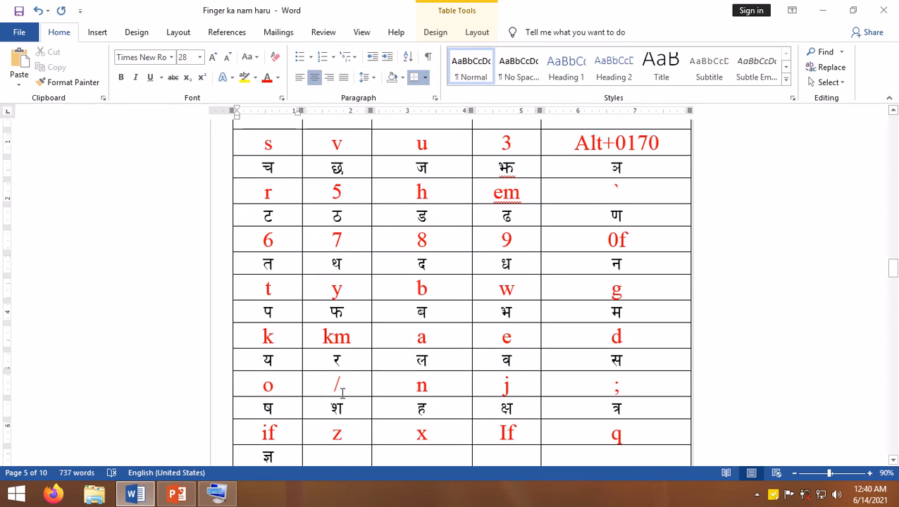
left_click(342, 388)
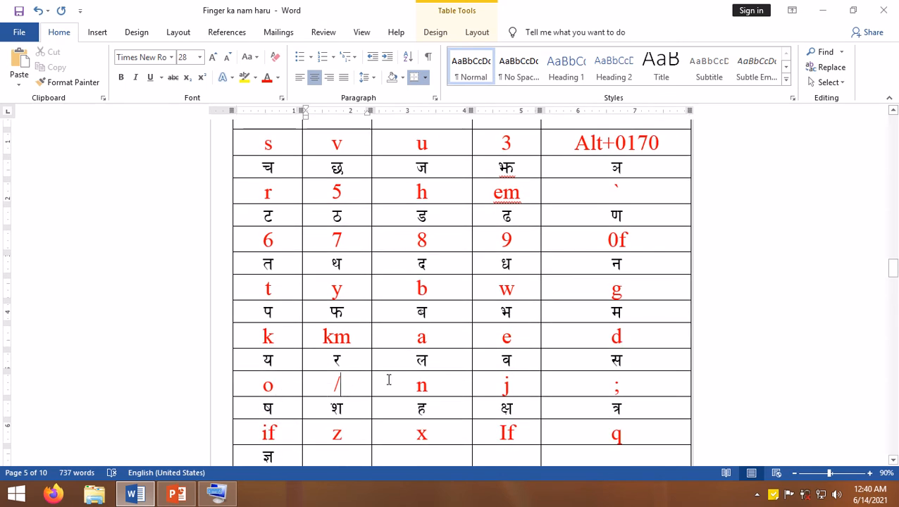
left_click(433, 388)
left_click(517, 383)
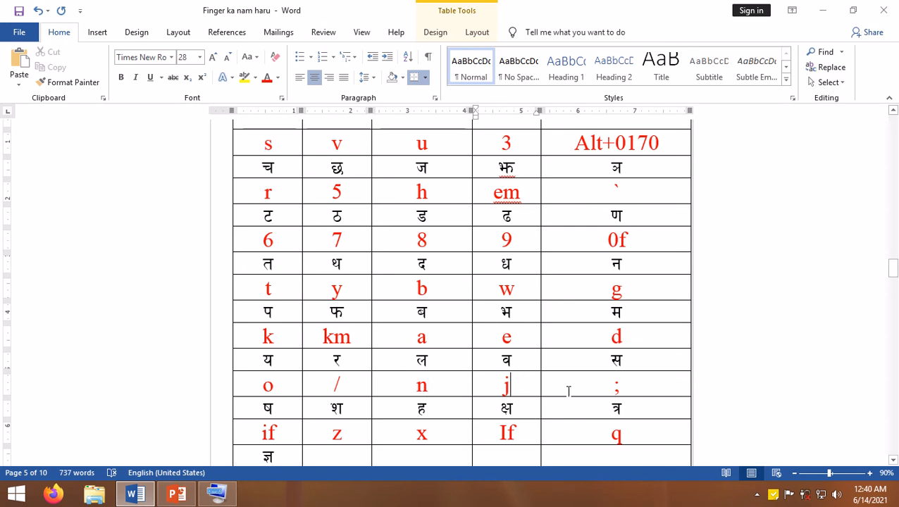
left_click(625, 380)
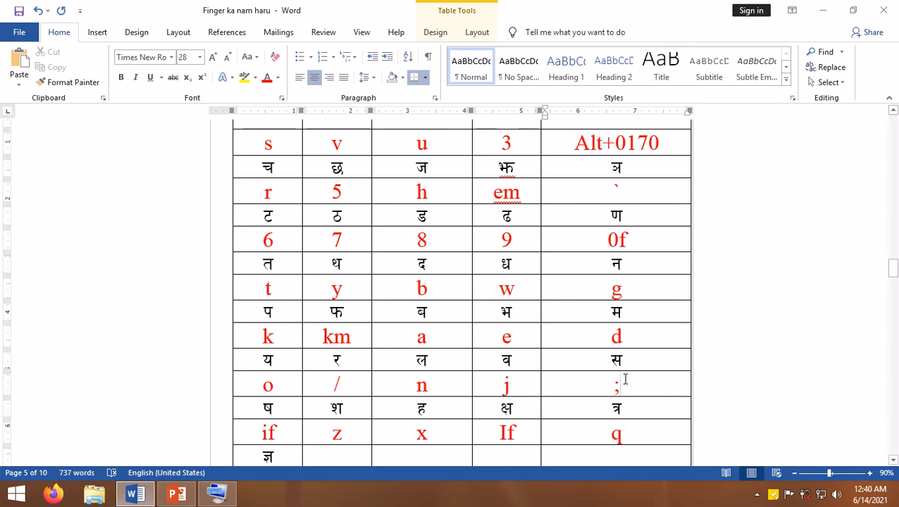
left_click(280, 443)
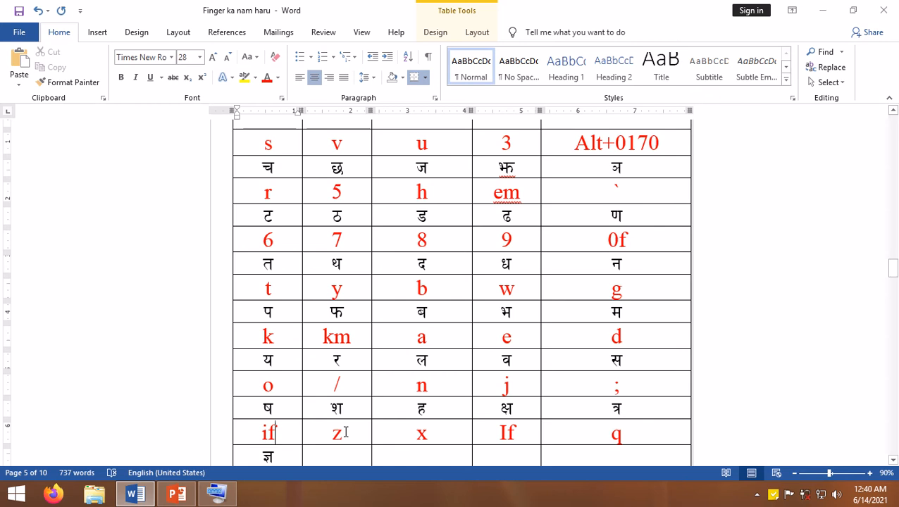
left_click(346, 433)
left_click(435, 436)
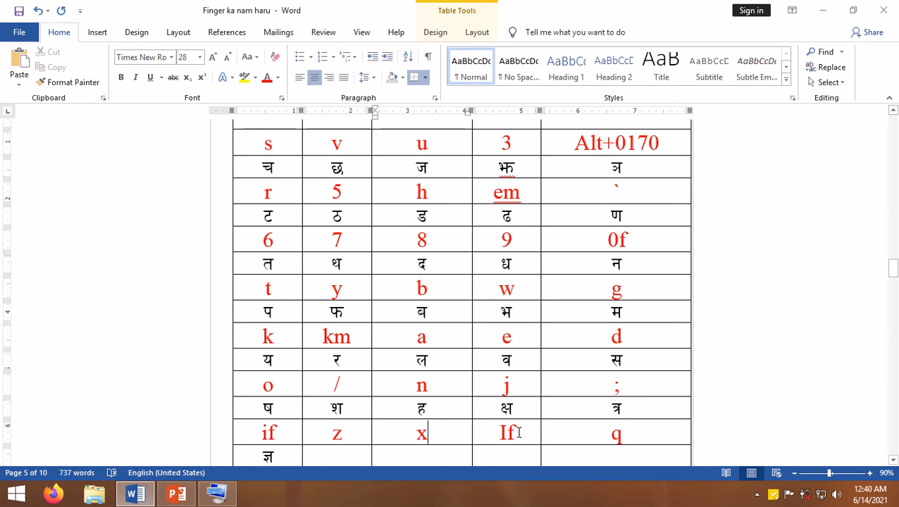
scroll(605, 417, "down", 1)
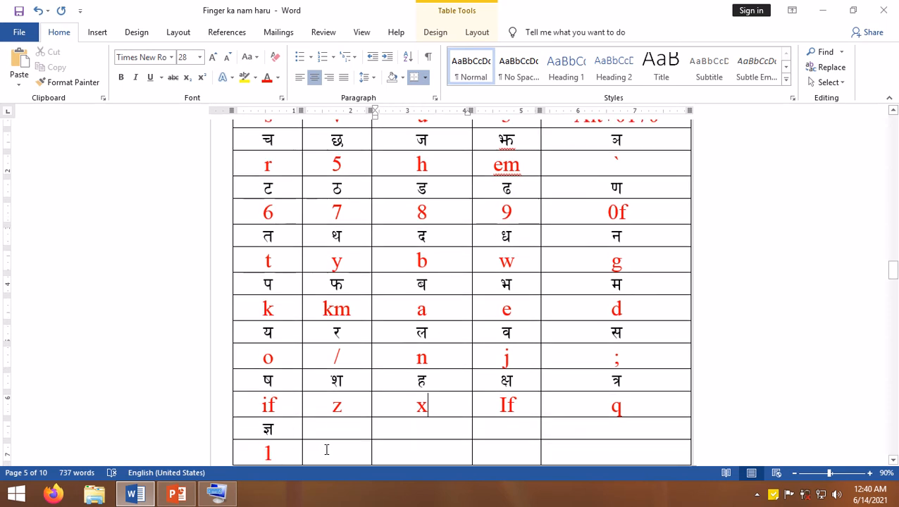
scroll(326, 449, "up", 2)
scroll(323, 449, "up", 3)
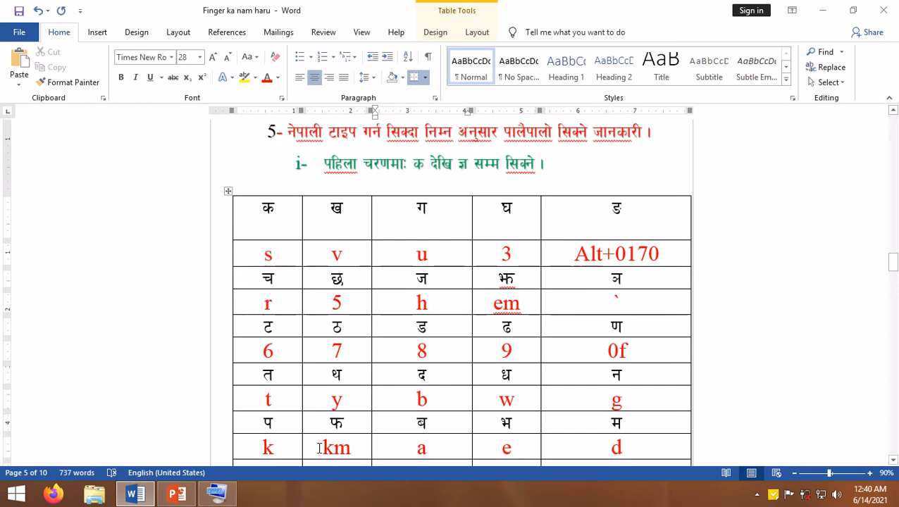
- Add a second क and a second ख to the first two letter cells of the section 5 table
left_click(290, 209)
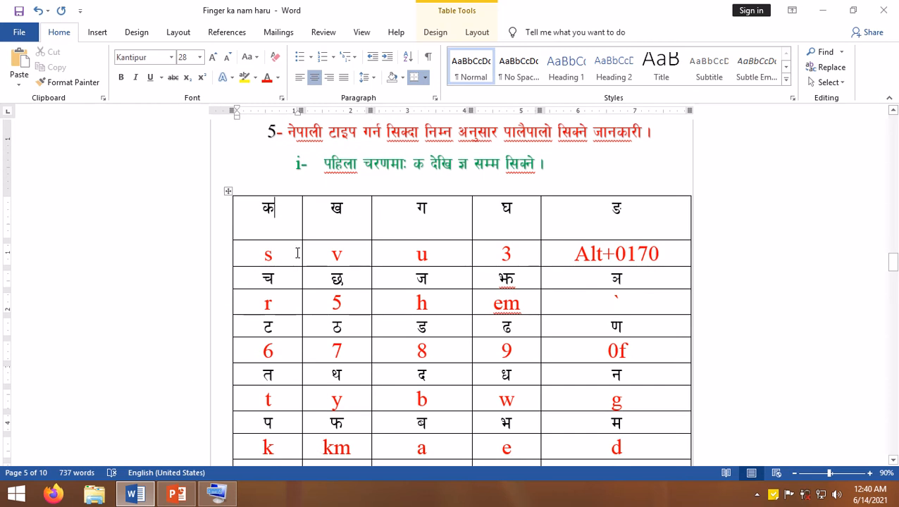
type("s")
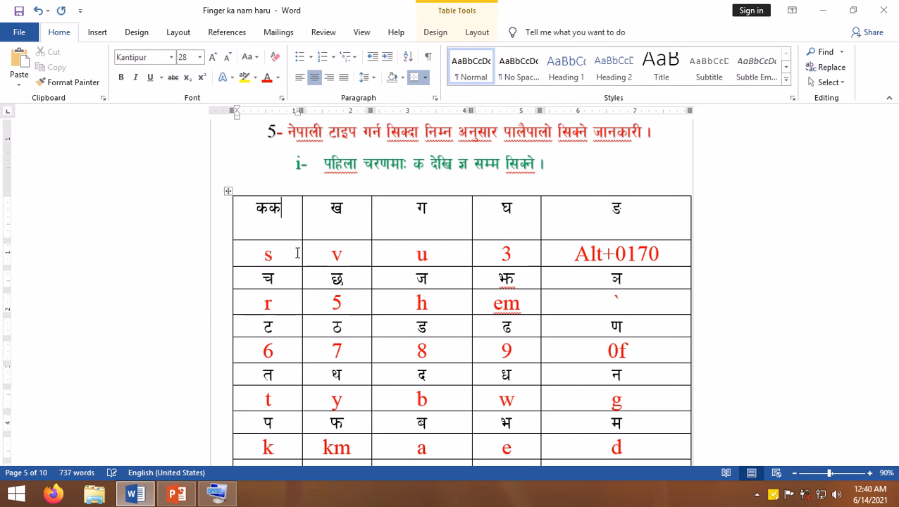
left_click(350, 208)
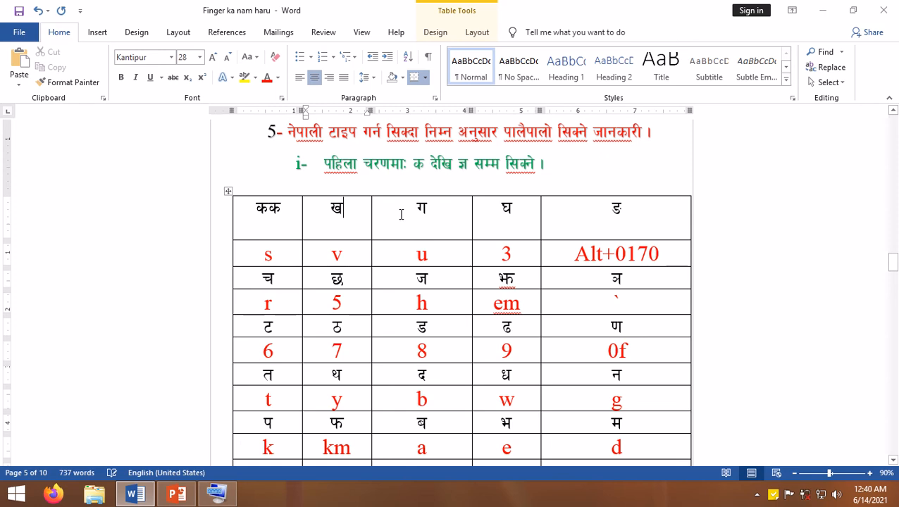
type("v")
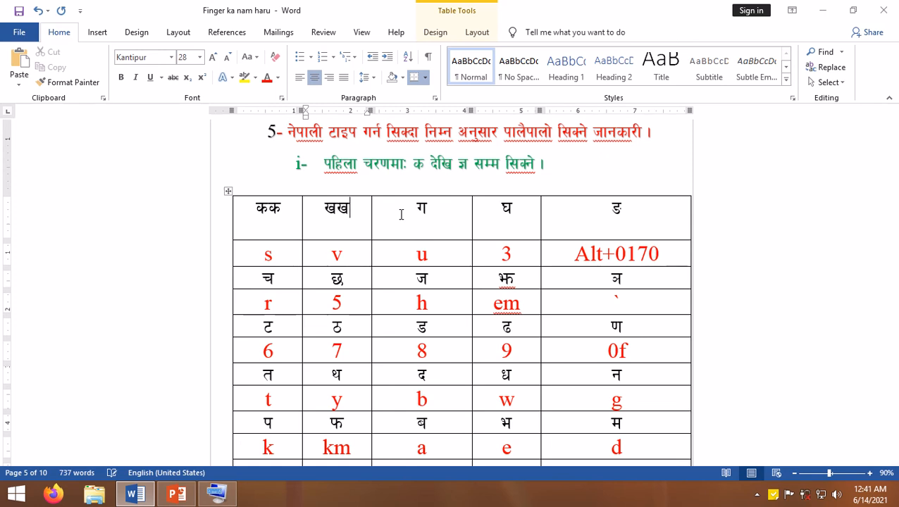
- Try adding extra characters after ग and घ in the first row of the section 5 table
left_click(435, 211)
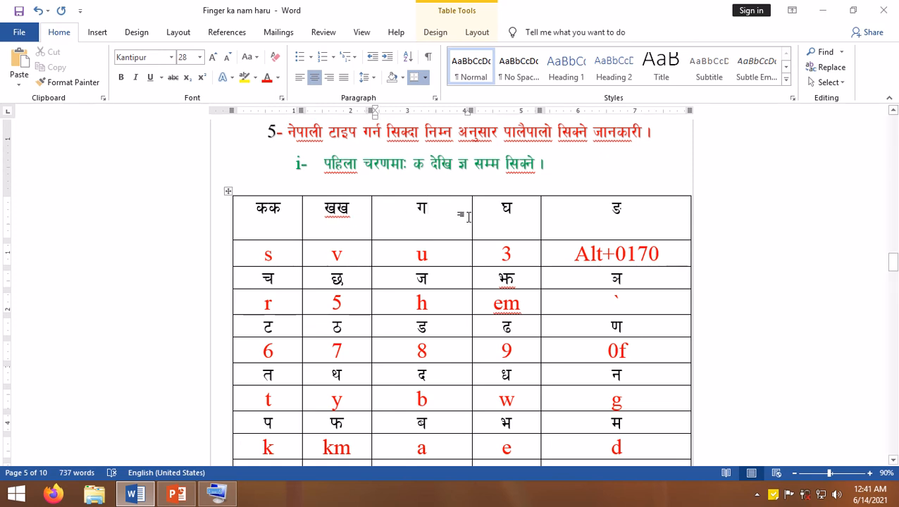
type("4")
key("BackSpace")
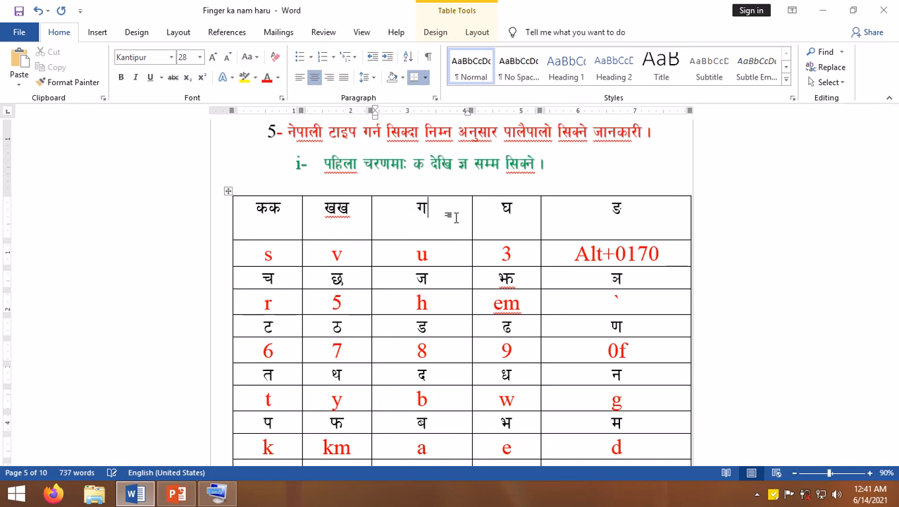
type("4")
key("BackSpace")
type("u")
key("BackSpace")
type("u")
key("BackSpace")
left_click(525, 208)
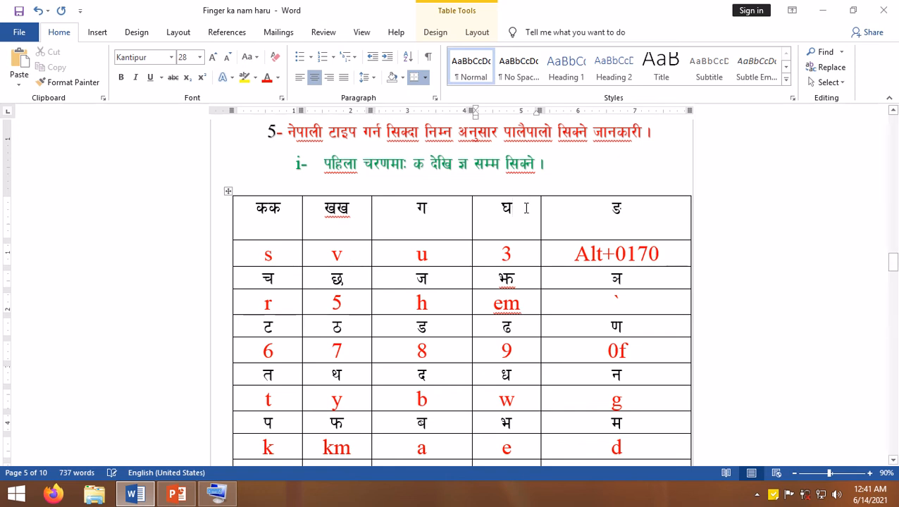
type("3")
- Examine the number in the Alt code listed for ङ and the keys in the section ii vowel table
left_click_drag(625, 254, 675, 251)
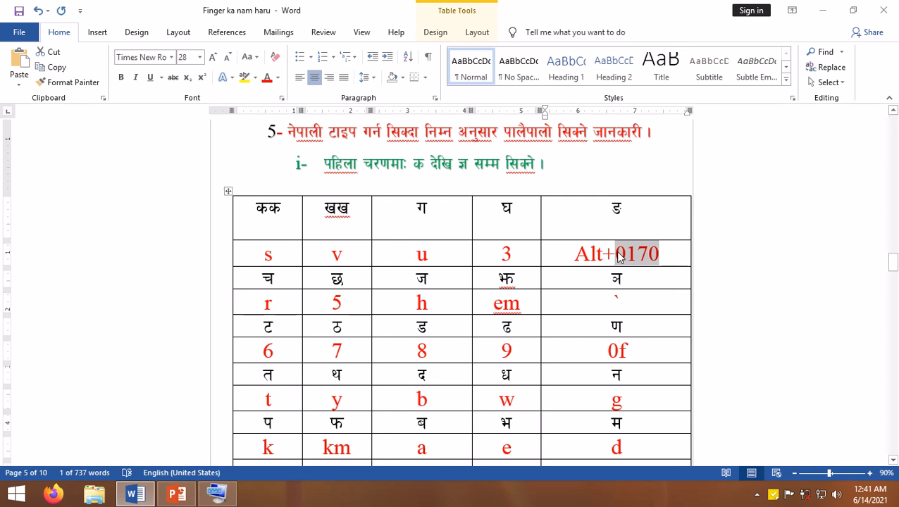
left_click(662, 256)
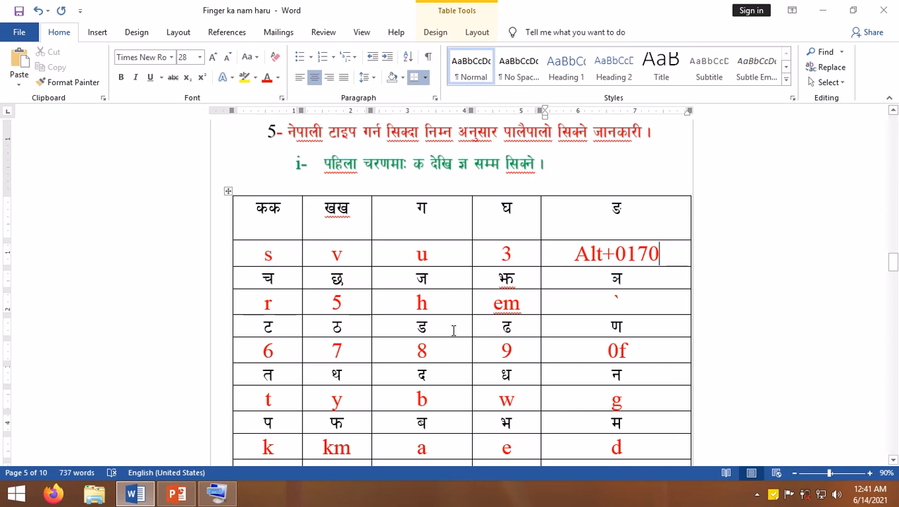
scroll(454, 321, "down", 10)
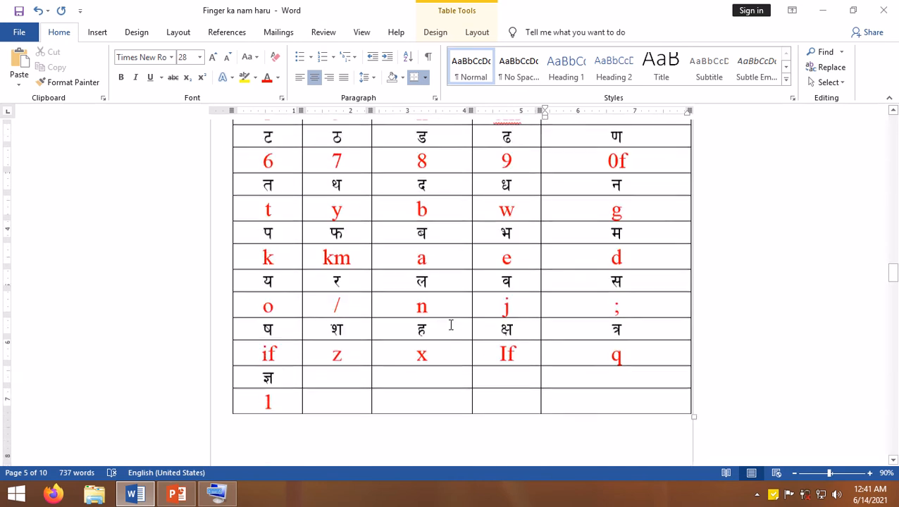
scroll(450, 325, "down", 3)
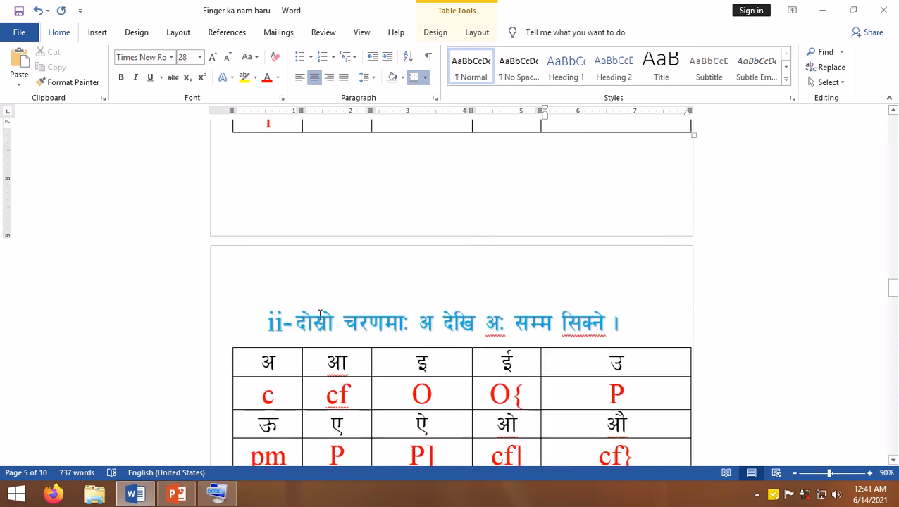
scroll(321, 328, "down", 3)
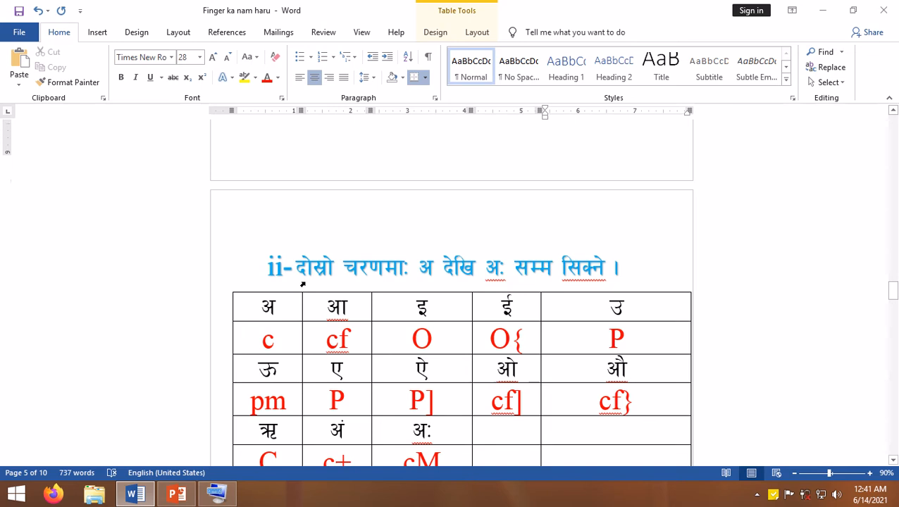
scroll(303, 285, "down", 2)
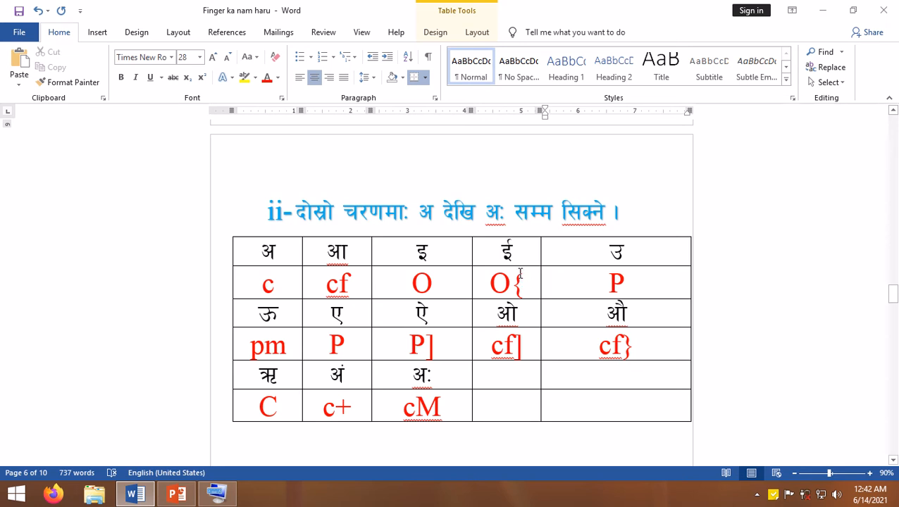
- Change the key for उ in the section ii table to lowercase p and check the key listed for ए
double_click(617, 285)
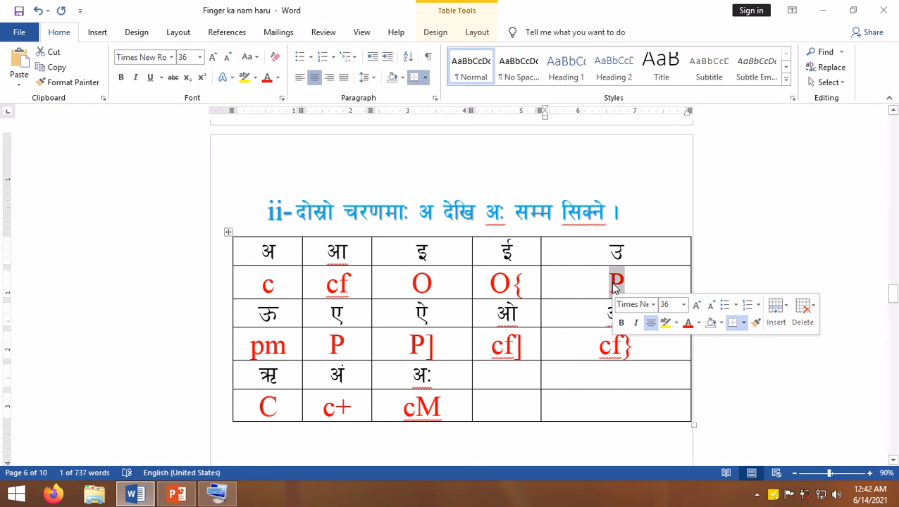
type("p")
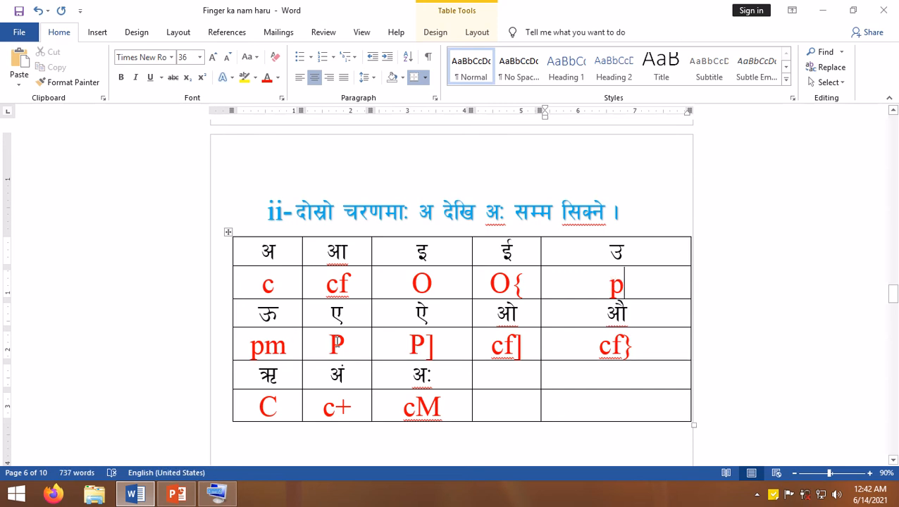
left_click_drag(344, 344, 326, 344)
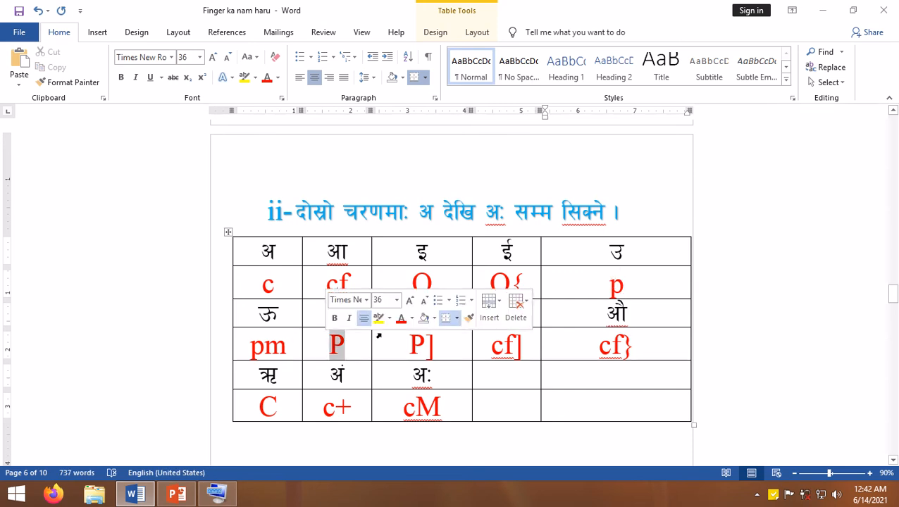
left_click(448, 358)
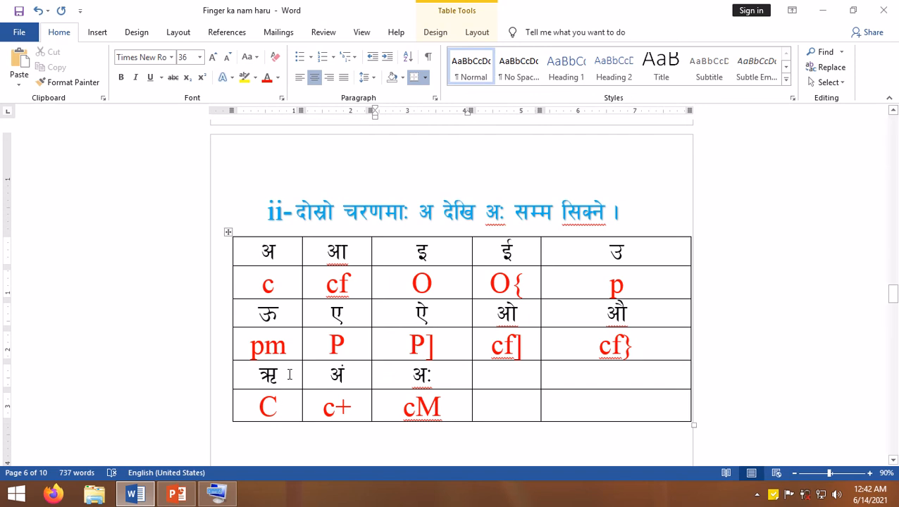
- Retype the letter ऋ in the section ii table using capital C and check the key listed below it
left_click_drag(292, 373, 258, 374)
key("BackSpace")
type("c")
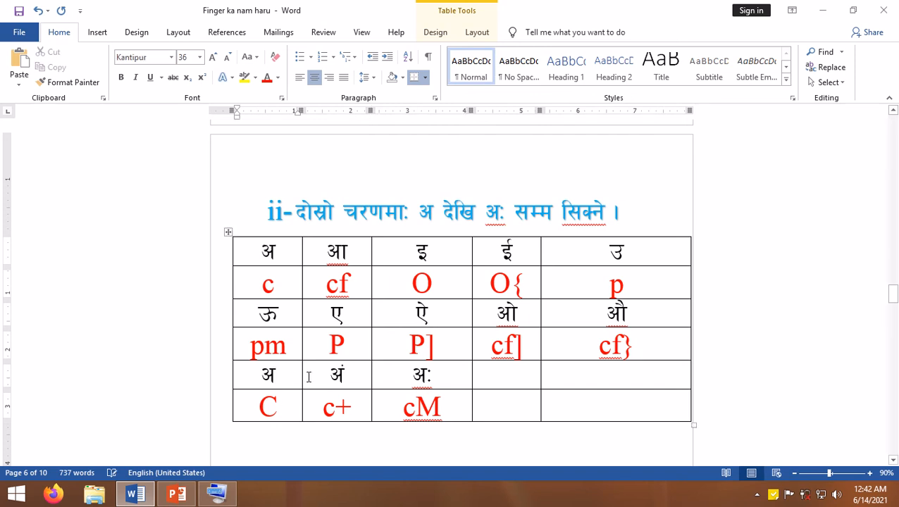
key("BackSpace")
type("C")
double_click(285, 402)
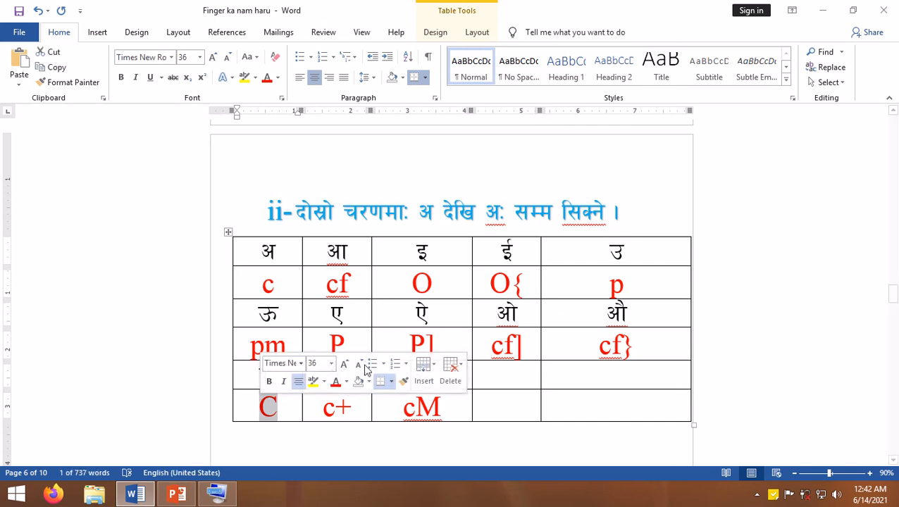
left_click(585, 395)
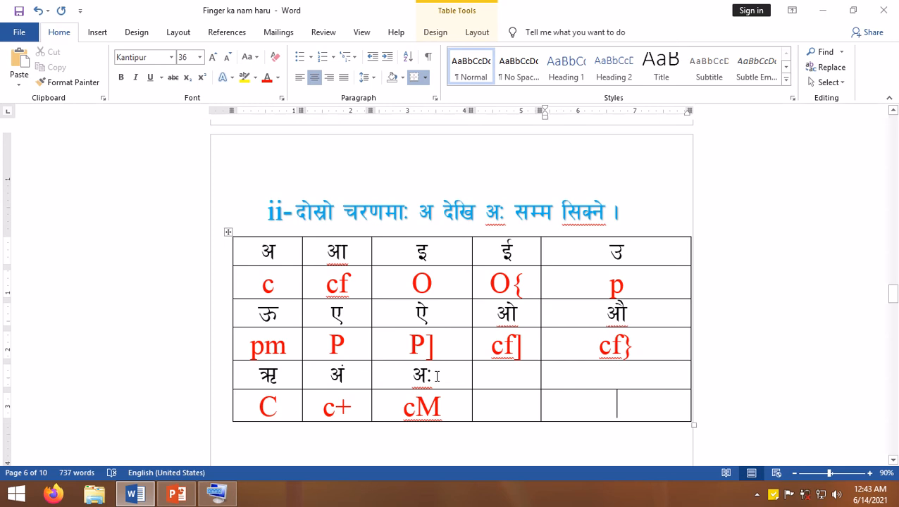
- Examine the keys listed for the letters in the first two letter rows of the section iii table, ending at र्क
scroll(436, 376, "down", 10)
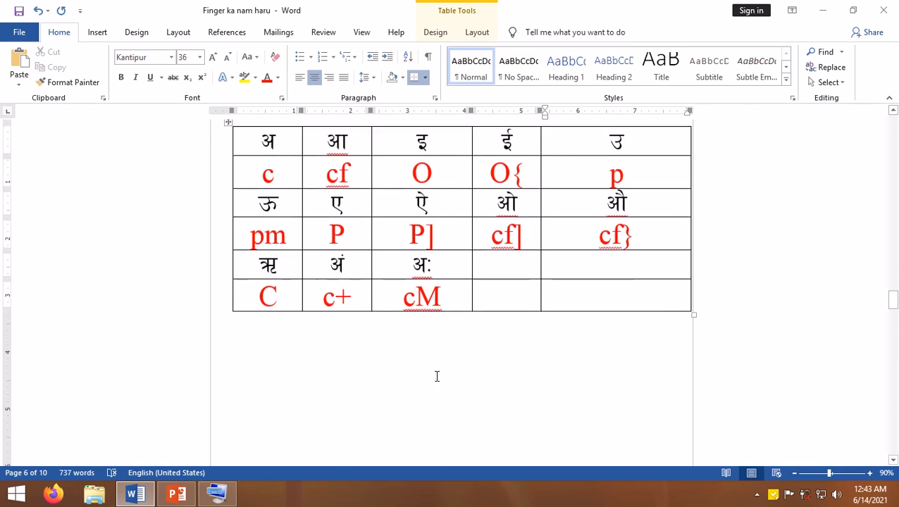
scroll(436, 382, "down", 3)
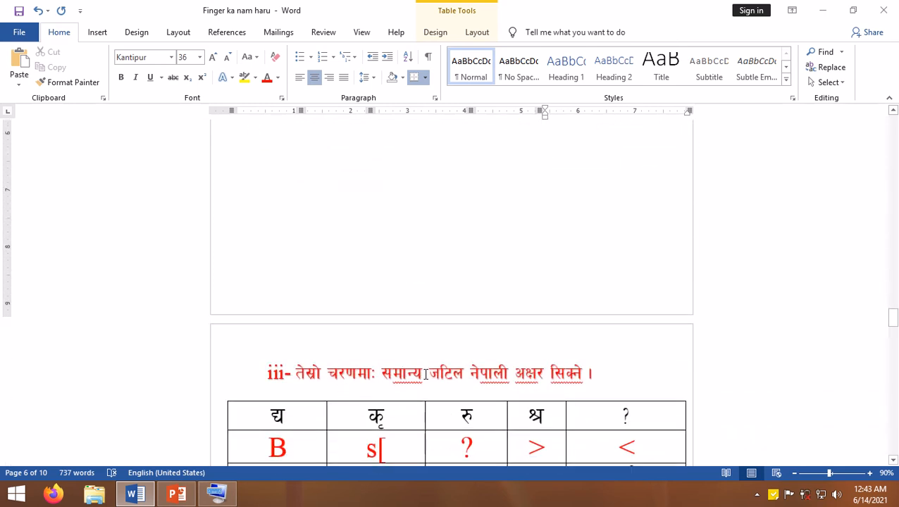
scroll(569, 377, "down", 3)
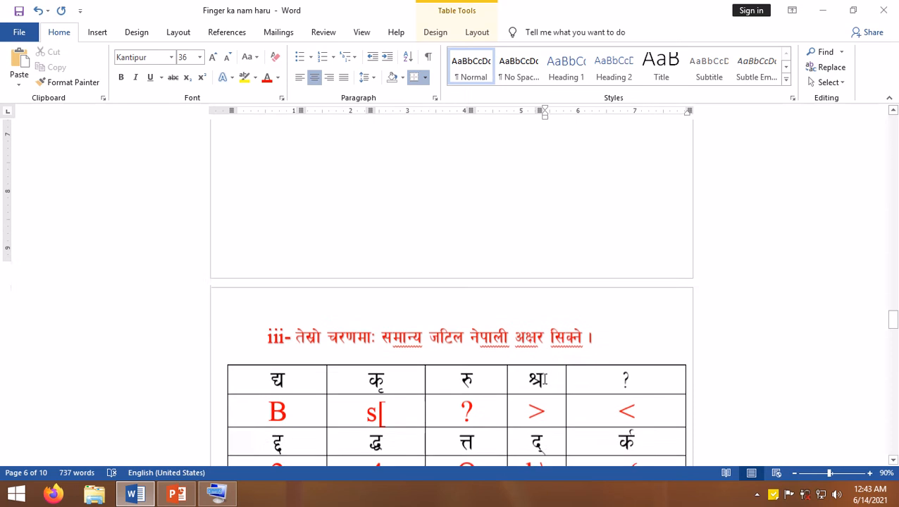
scroll(305, 350, "down", 2)
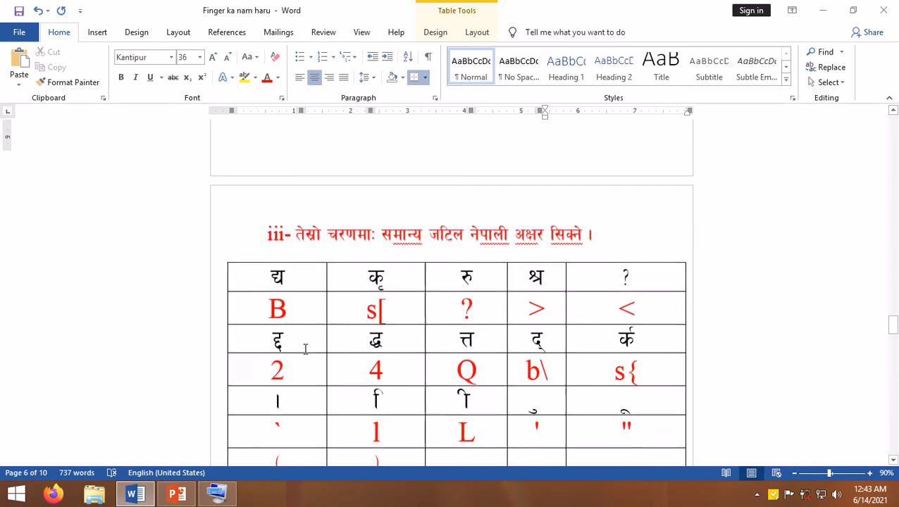
scroll(305, 348, "down", 1)
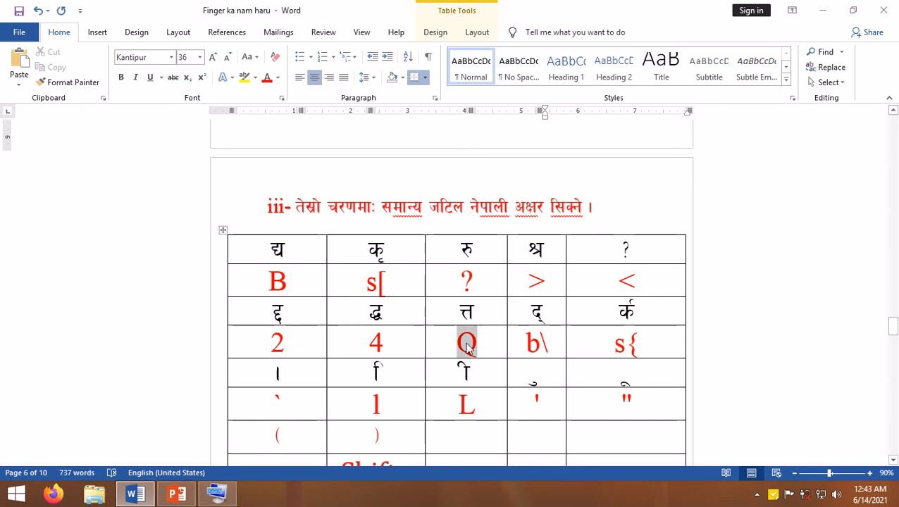
left_click(554, 342)
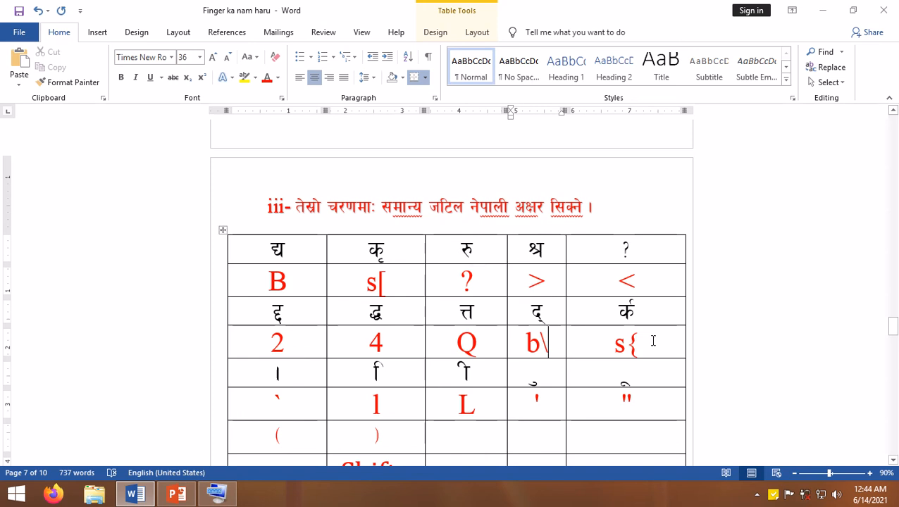
left_click_drag(645, 315, 618, 313)
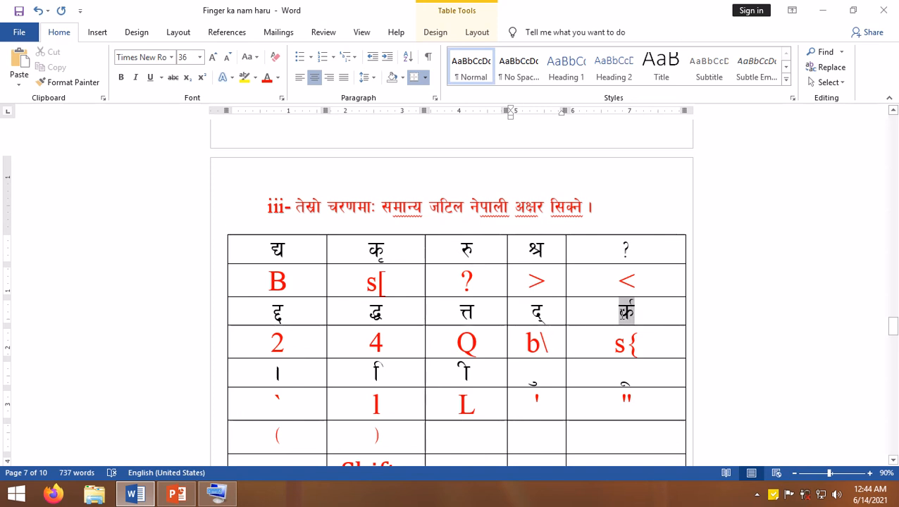
- Check the keys listed for the । mark and the ि and ी signs in the section iii table
left_click(282, 374)
left_click_drag(282, 400, 276, 403)
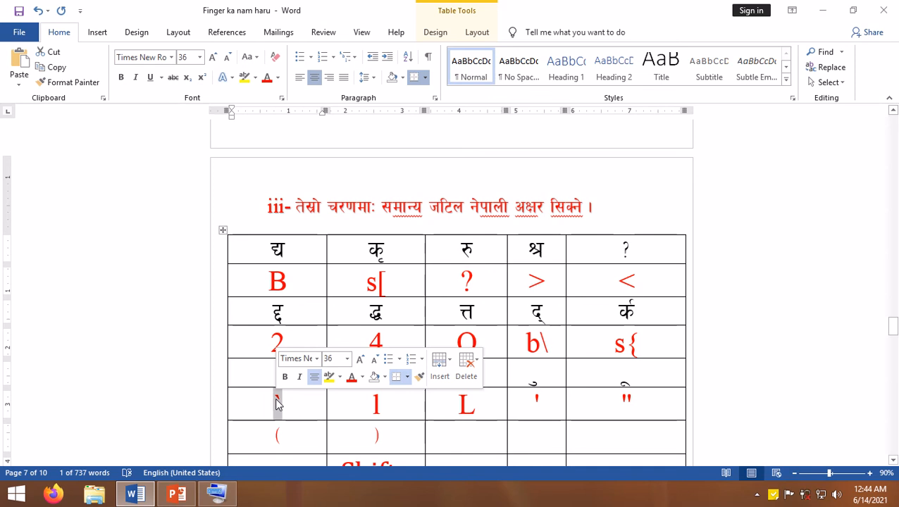
left_click(296, 405)
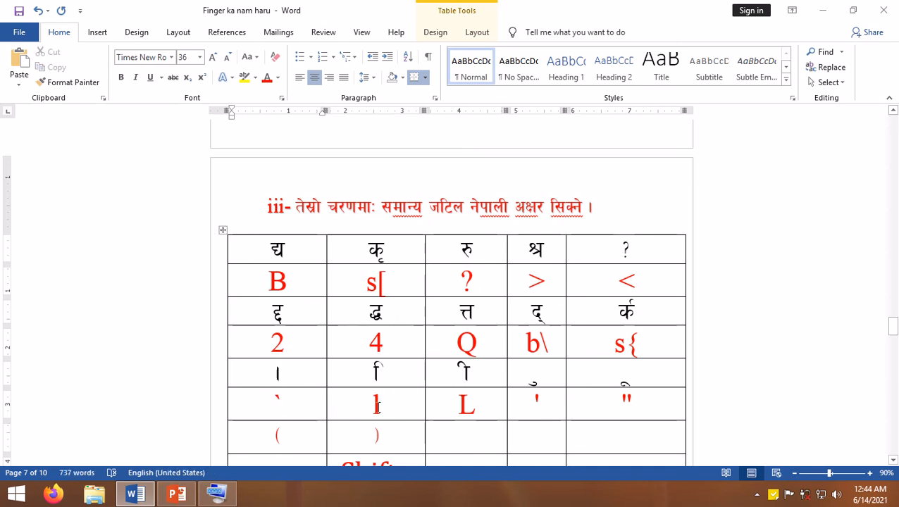
left_click_drag(383, 403, 375, 403)
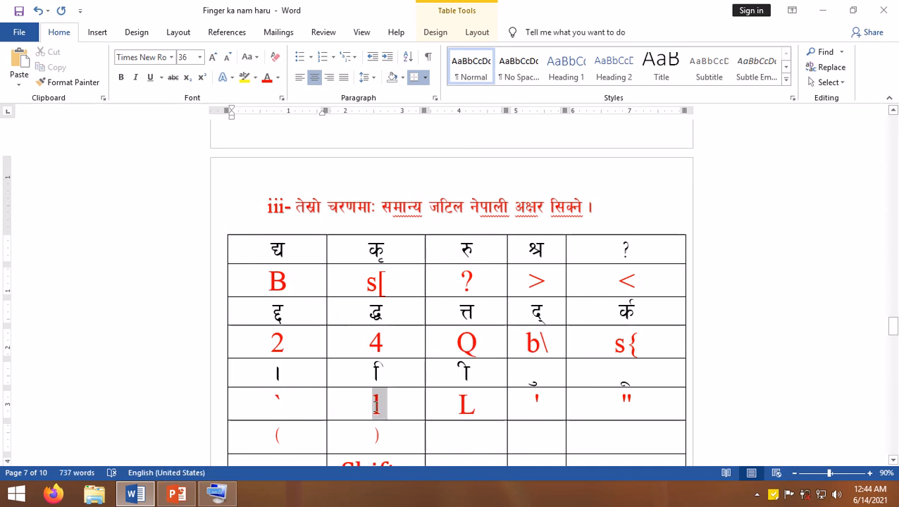
left_click(492, 407)
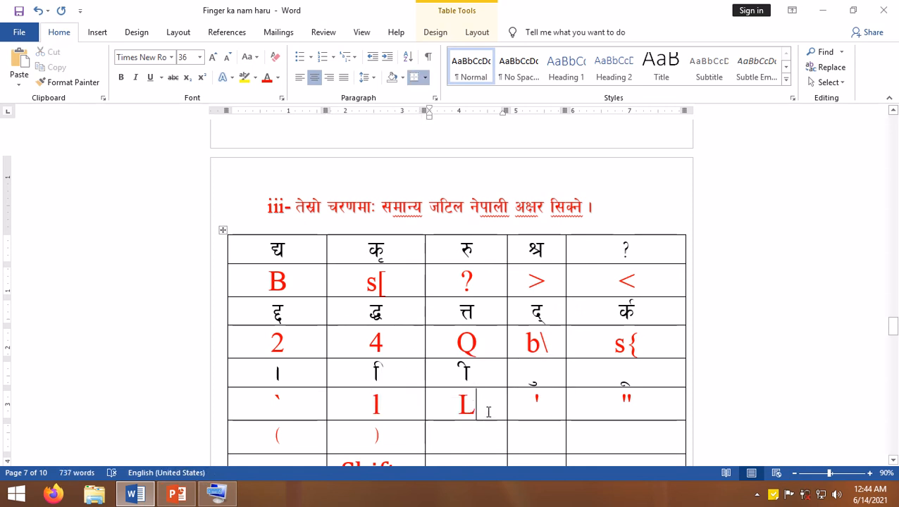
double_click(468, 403)
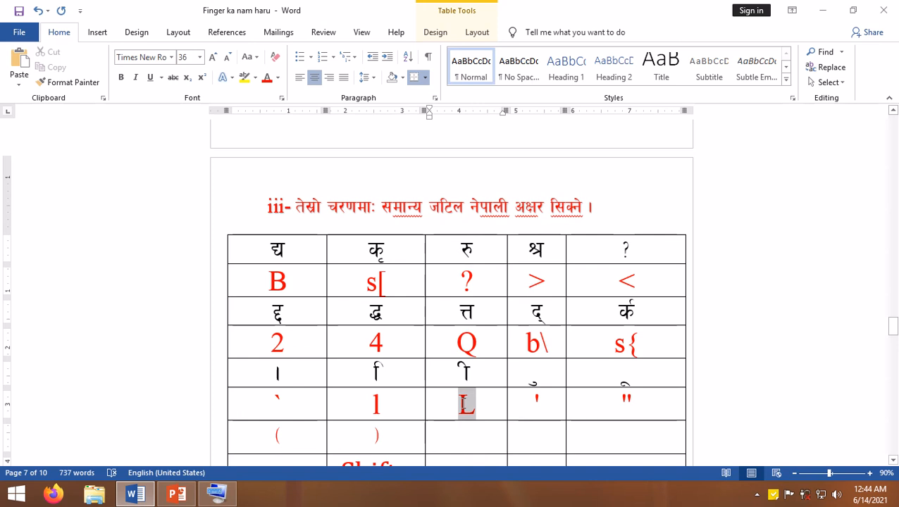
- Check the keys listed for ु and ू in the section iii table and retype the ू sign with a double quotation mark
left_click(538, 401)
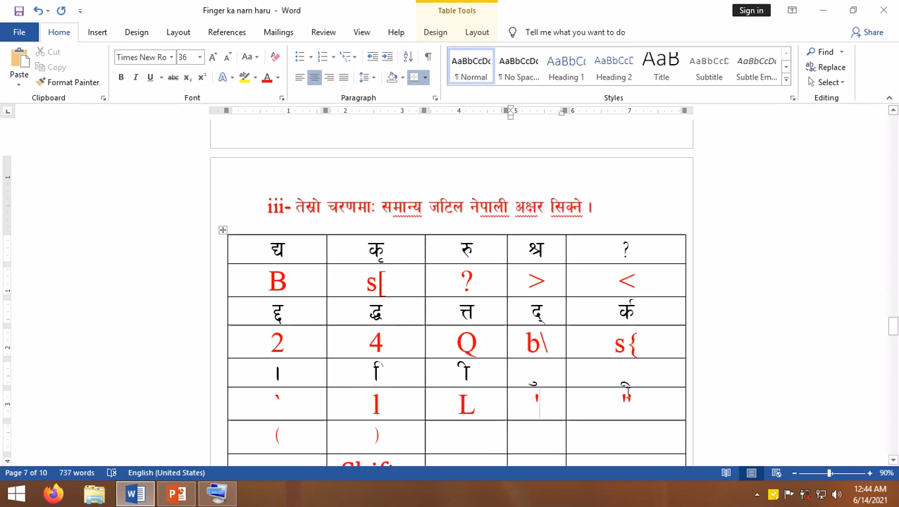
left_click(637, 400)
double_click(615, 398)
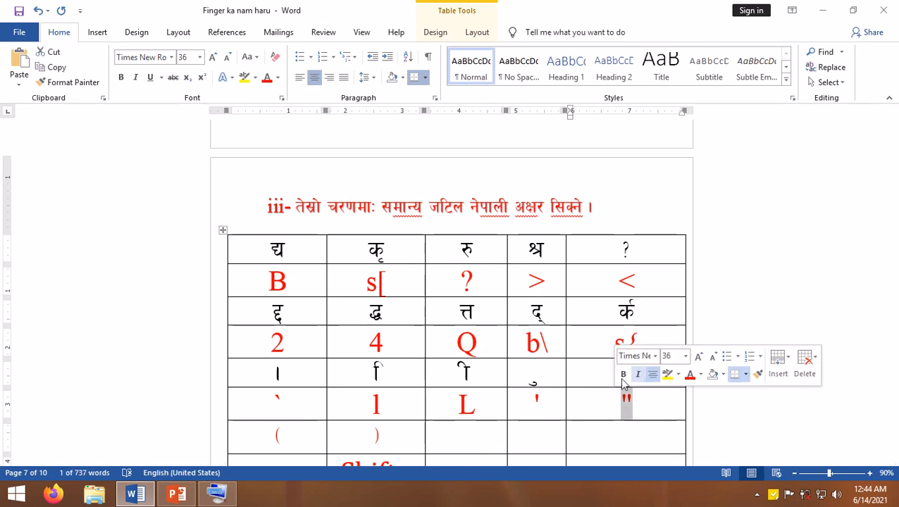
left_click(603, 380)
type("\"")
- Check the keys listed for the opening and closing parentheses in the last row of the section iii table
scroll(470, 393, "down", 2)
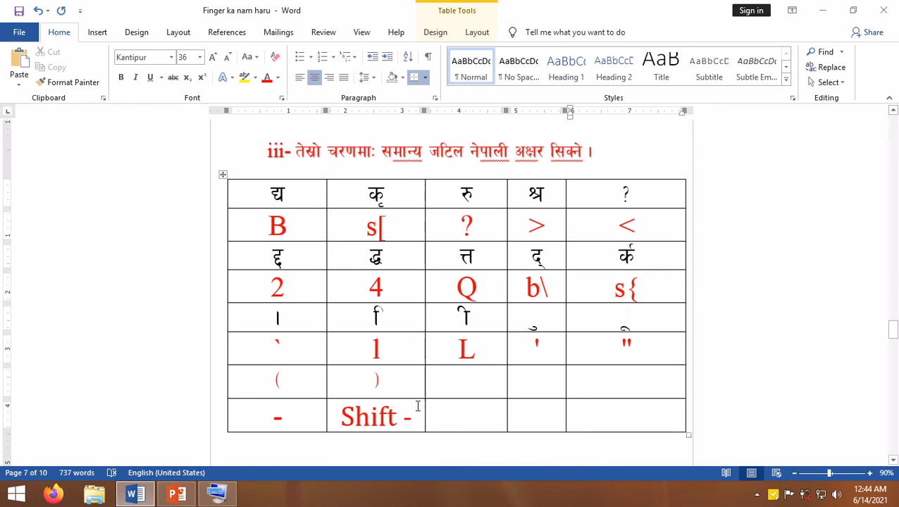
left_click(283, 418)
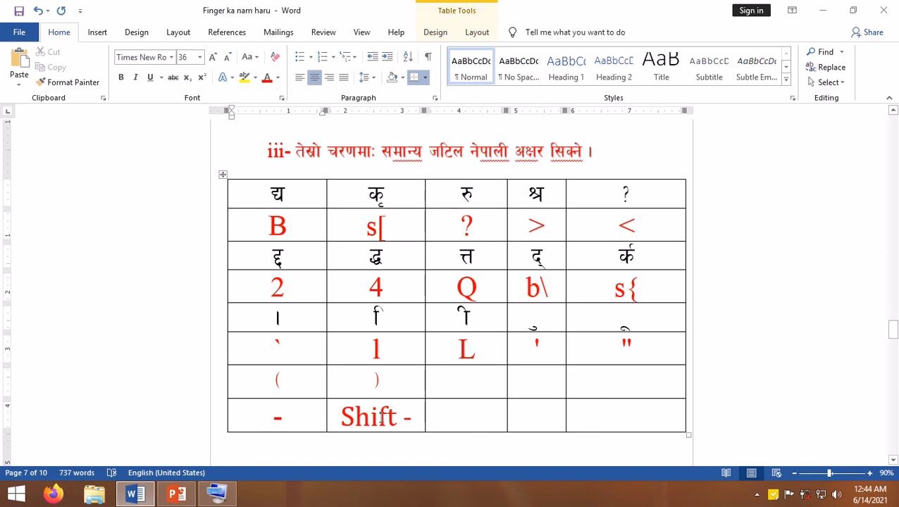
left_click_drag(408, 417, 343, 409)
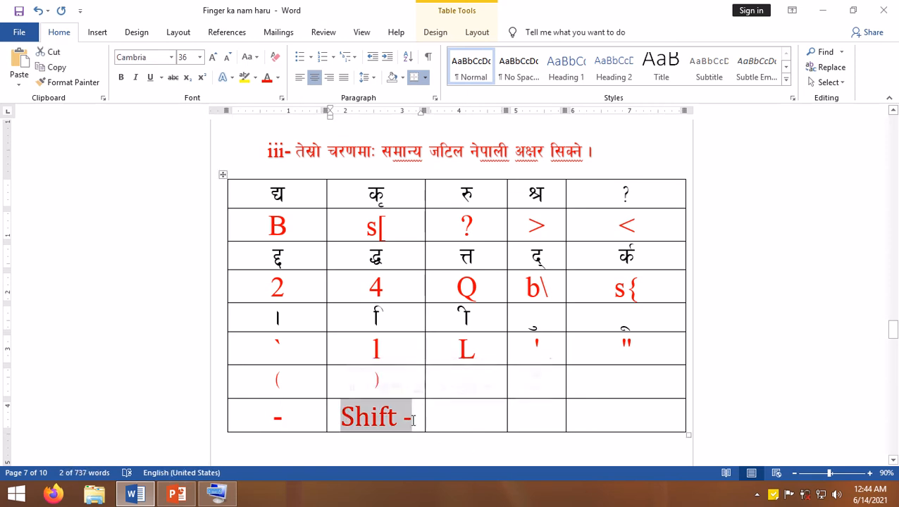
left_click(472, 413)
- Go to the Alt-code table in section iv and enlarge the document view to 140%
scroll(502, 407, "down", 4)
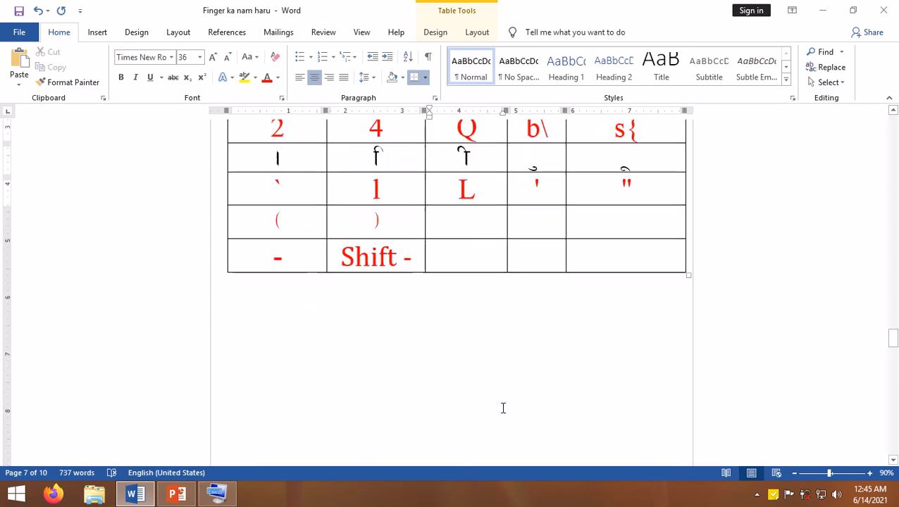
scroll(502, 408, "down", 5)
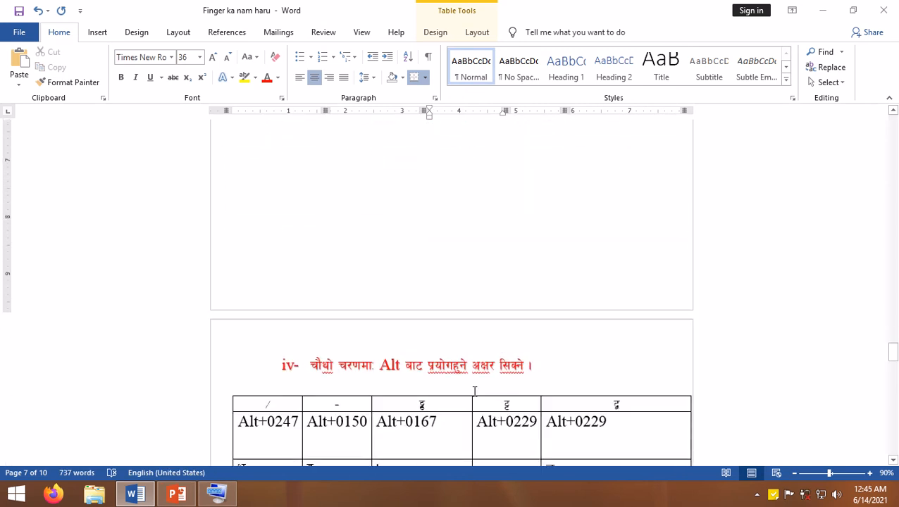
scroll(446, 382, "down", 3)
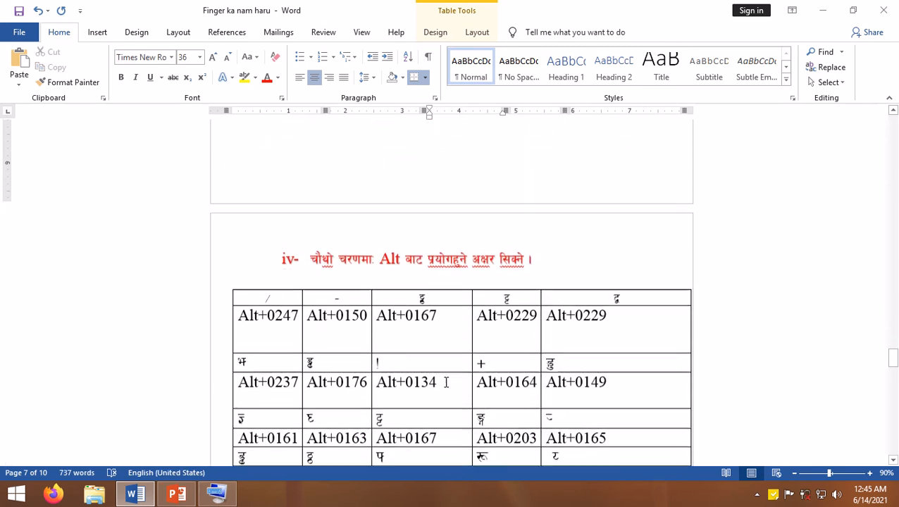
left_click(399, 339)
scroll(415, 323, "down", 2)
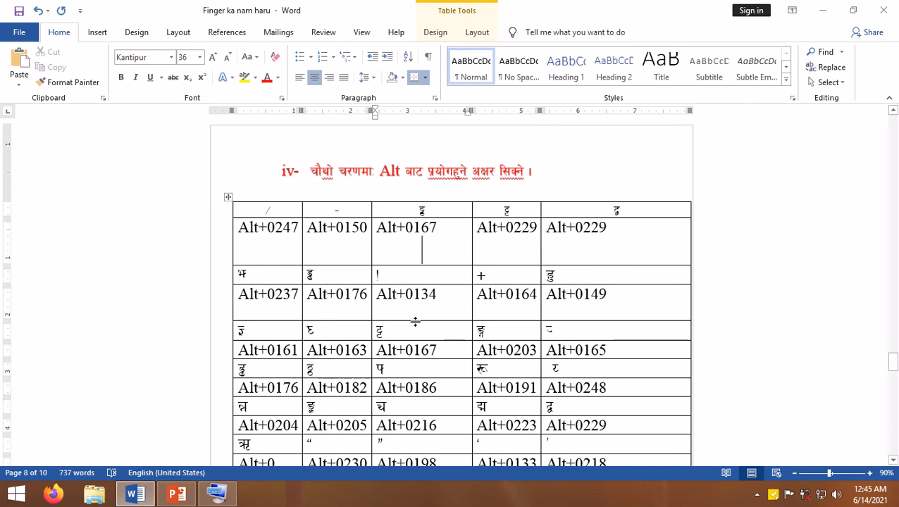
scroll(415, 322, "up", 3)
scroll(415, 322, "up", 2)
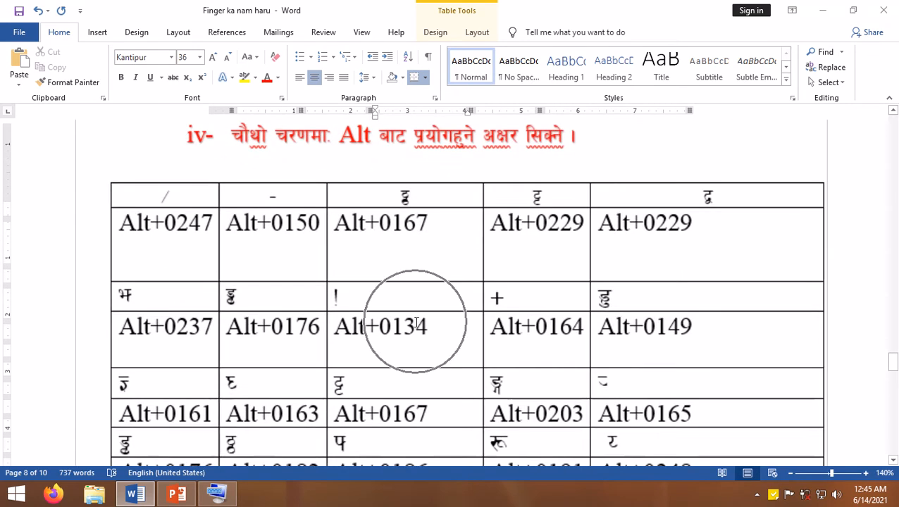
scroll(415, 322, "up", 2)
- Review the letters and their Alt codes throughout the section iv table, down to its last row
scroll(293, 322, "down", 2)
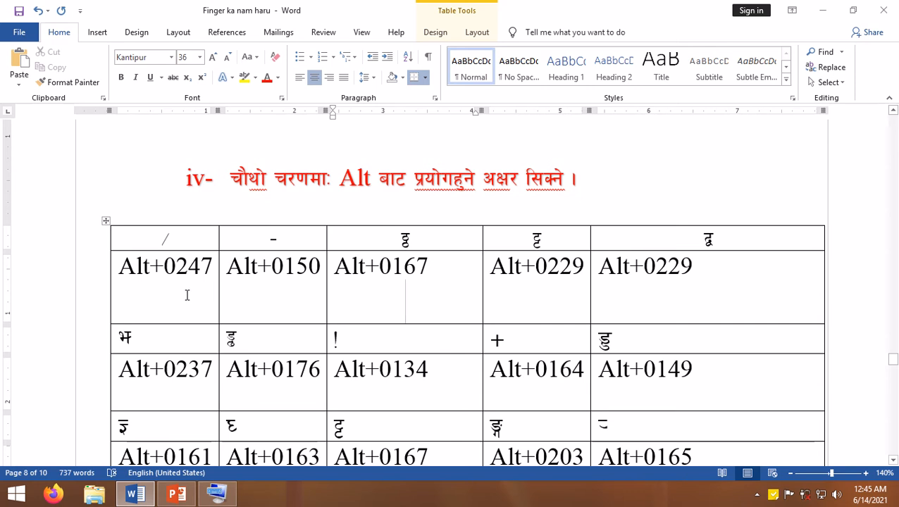
scroll(390, 287, "down", 2)
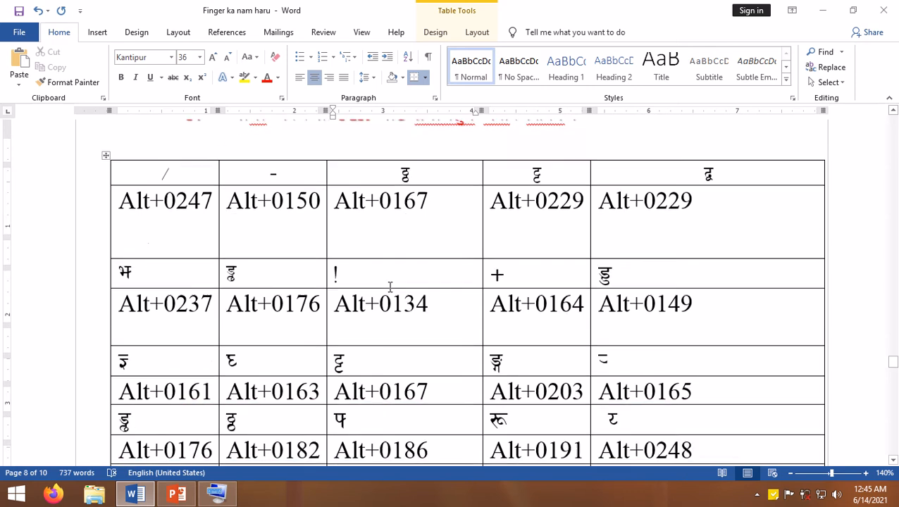
scroll(416, 282, "down", 3)
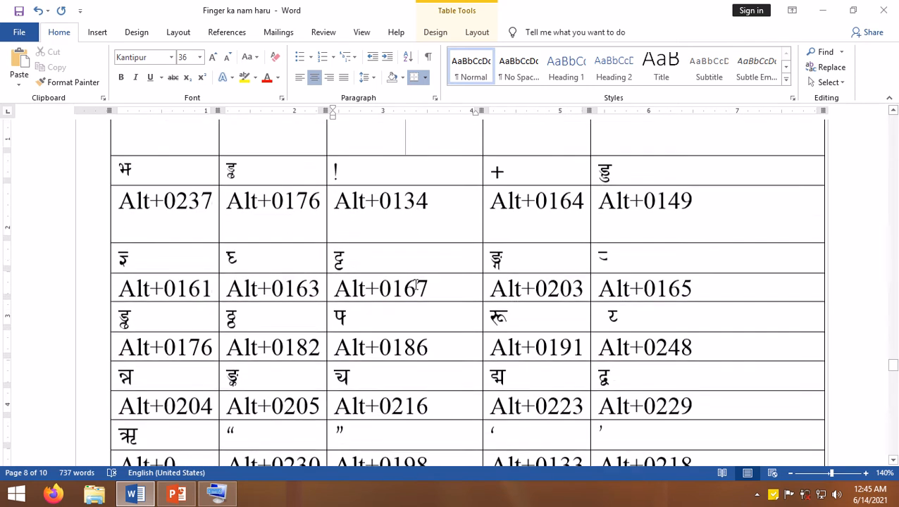
scroll(415, 284, "down", 3)
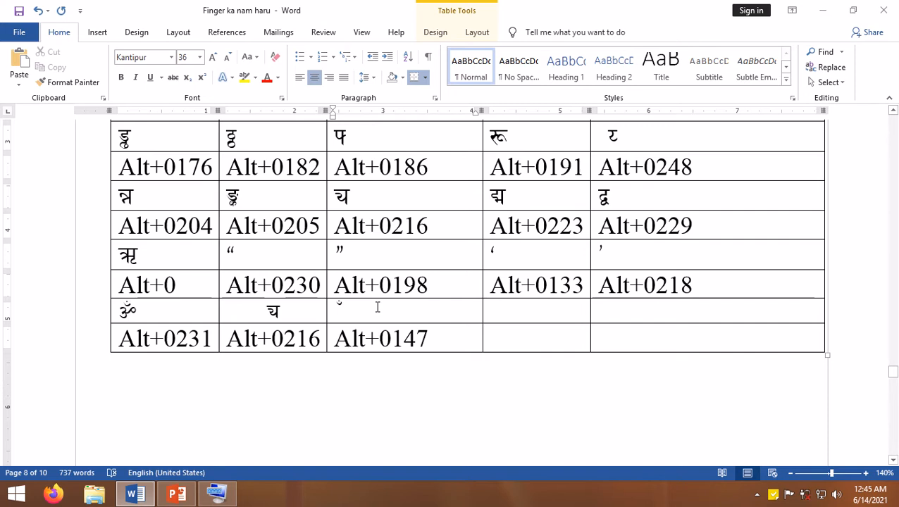
scroll(377, 307, "up", 7)
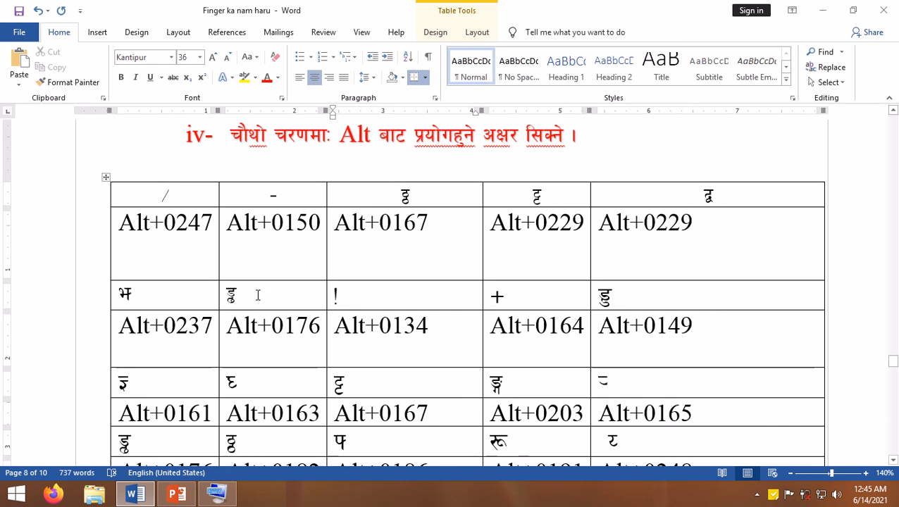
scroll(365, 299, "down", 3)
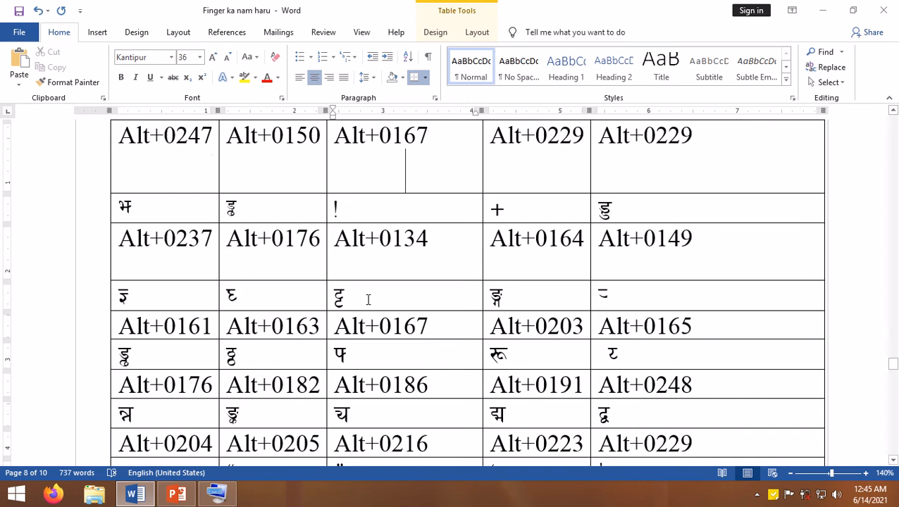
scroll(368, 299, "down", 3)
scroll(314, 325, "down", 10)
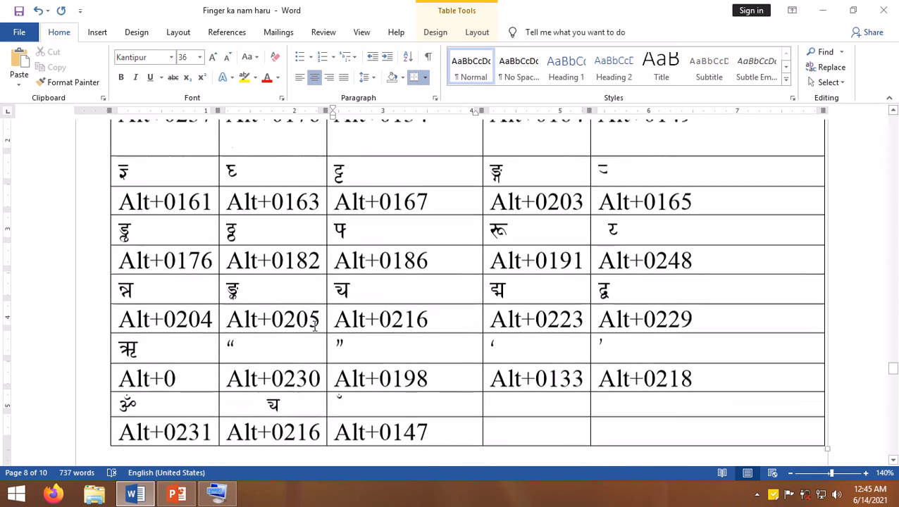
- Find section 6 in the document, then highlight tip 6 about the Shift key for half letters in the desktop note
scroll(315, 326, "down", 10)
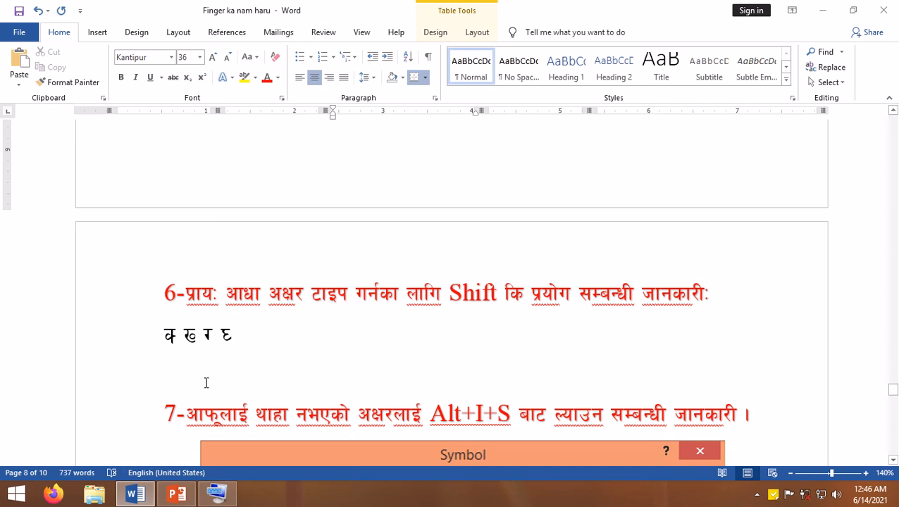
left_click(135, 494)
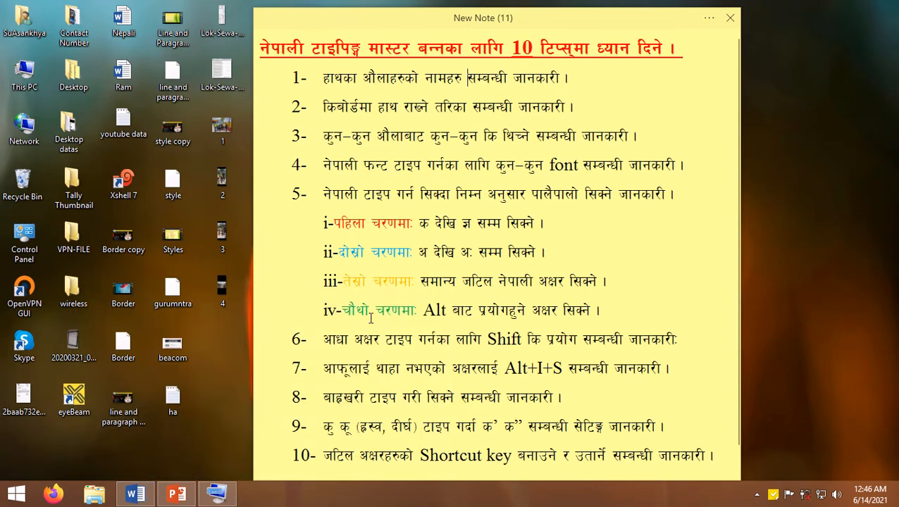
left_click_drag(323, 339, 687, 338)
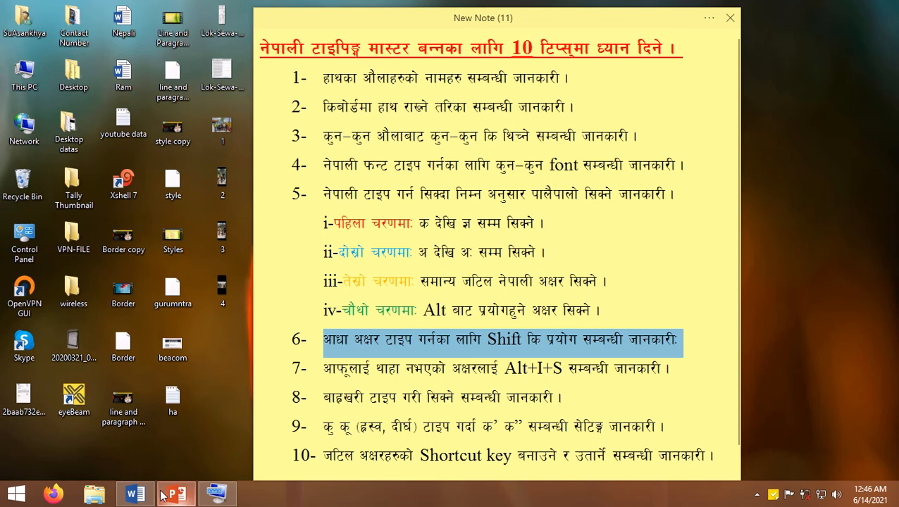
- Switch to the Word document and add a new line below the section 6 letters with half क, ख, ग and च
left_click(135, 494)
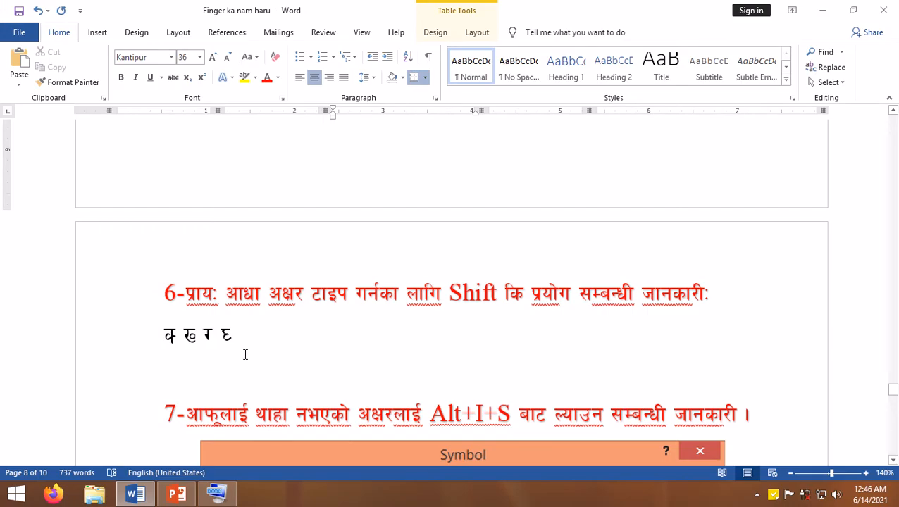
left_click(246, 330)
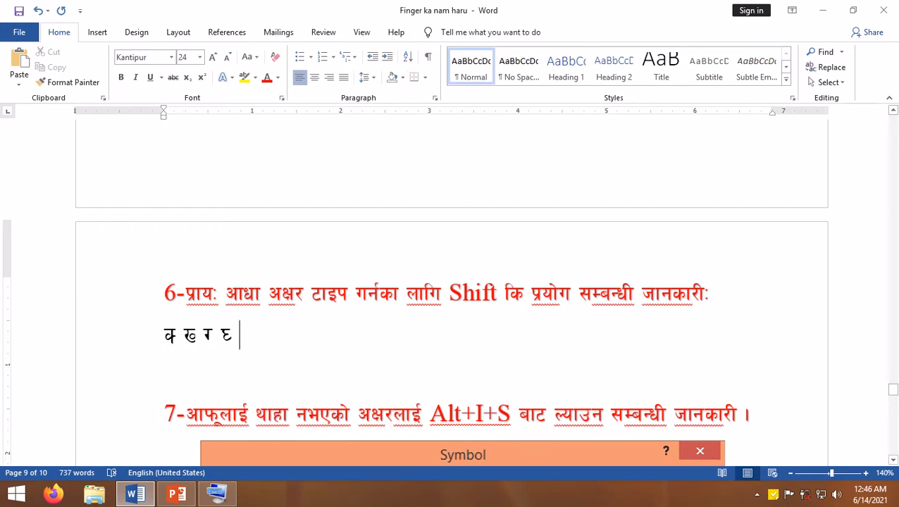
key("Return")
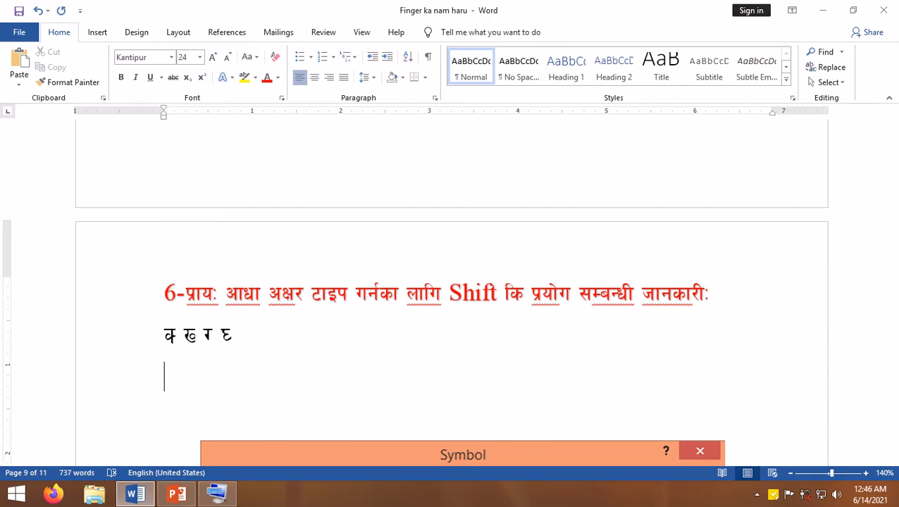
type("k V")
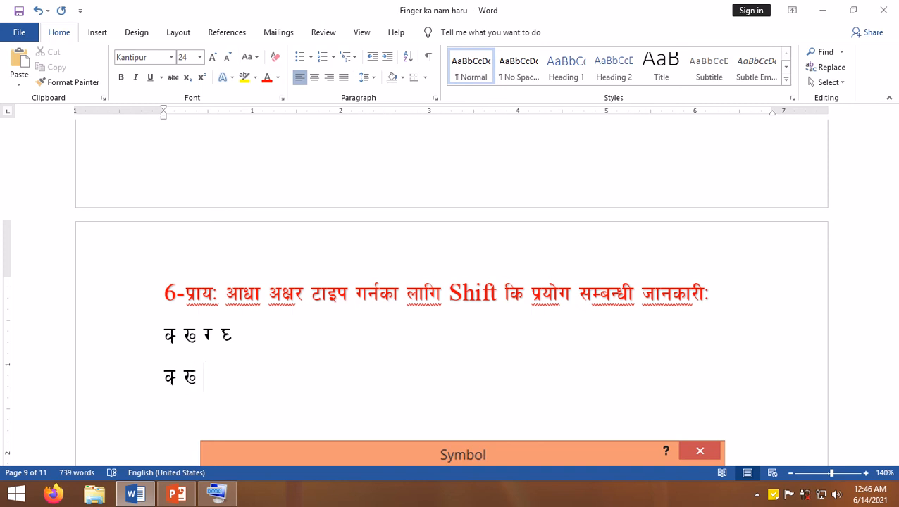
type(" U R %")
- Try छ after the half च in the new line, remove it, and end the line with another half letter
key("BackSpace")
type("5")
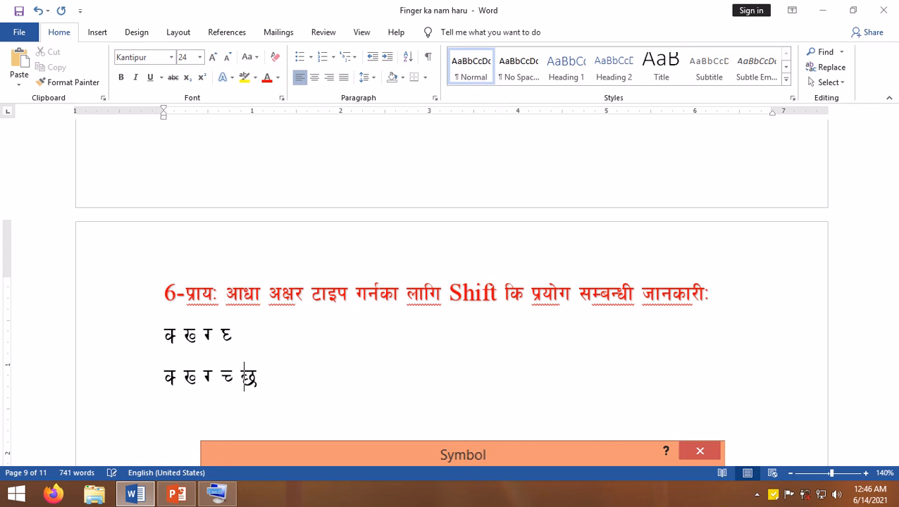
key("BackSpace")
key("ctrl+h")
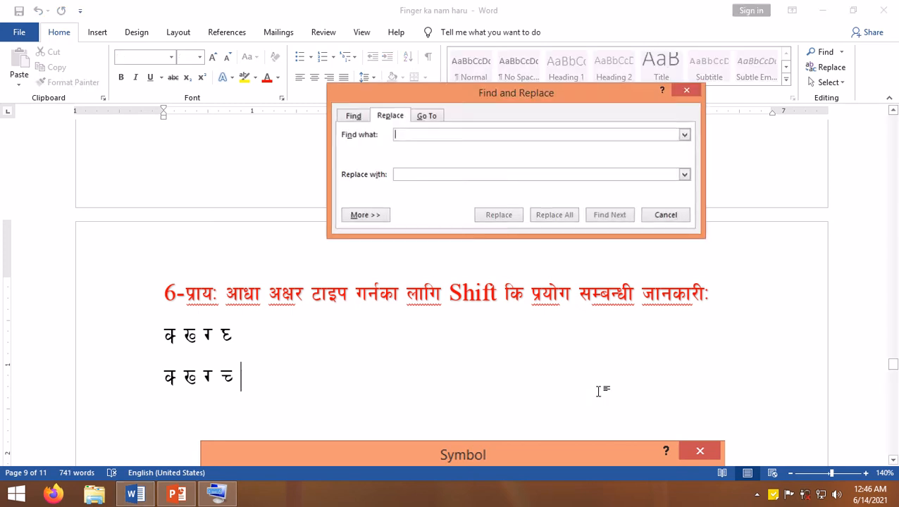
key("Escape")
type("ट")
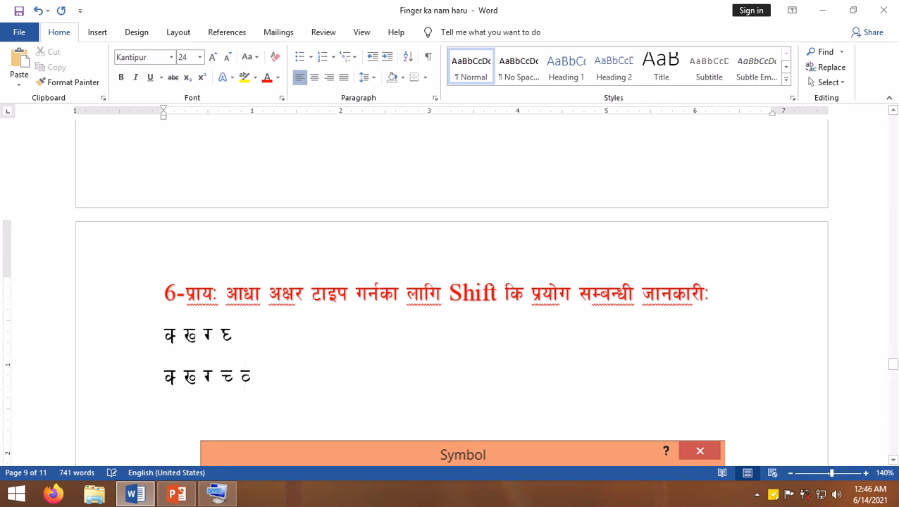
key("BackSpace")
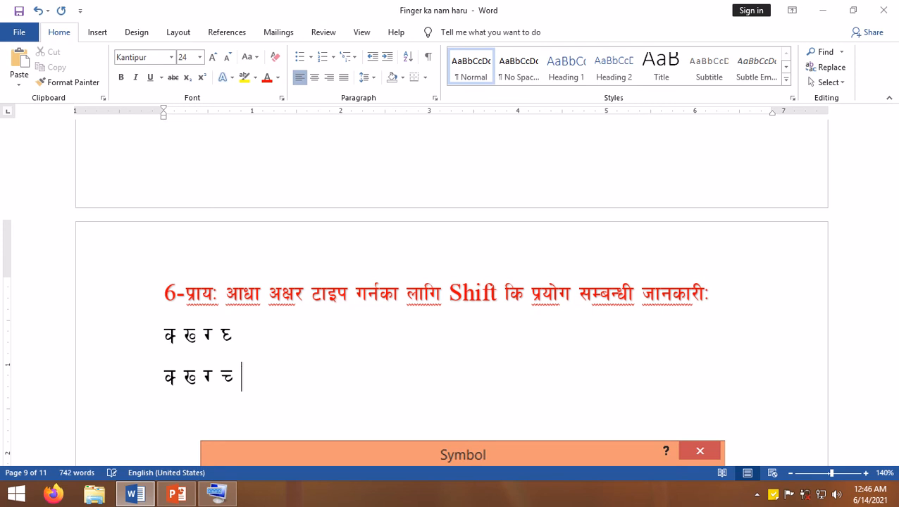
type("द")
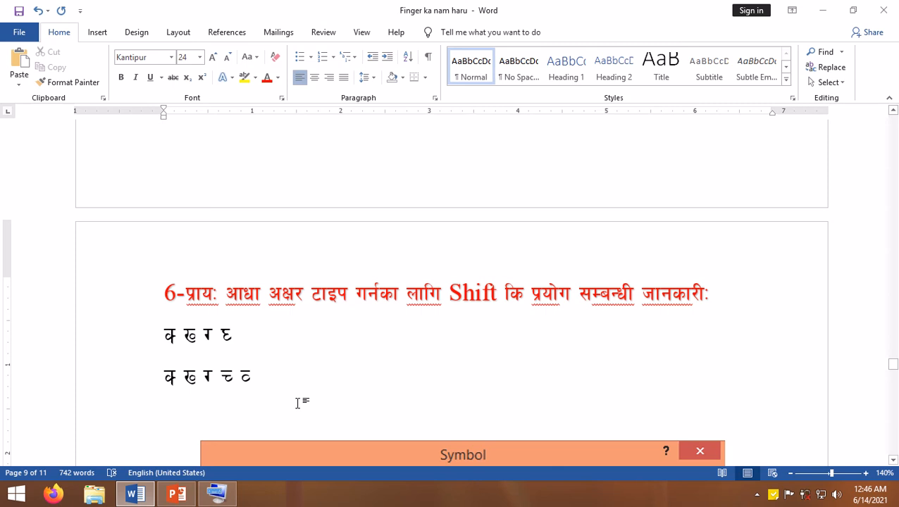
- Move the Symbol dialog picture below the section 7 heading about Alt+I+S
scroll(297, 404, "down", 5)
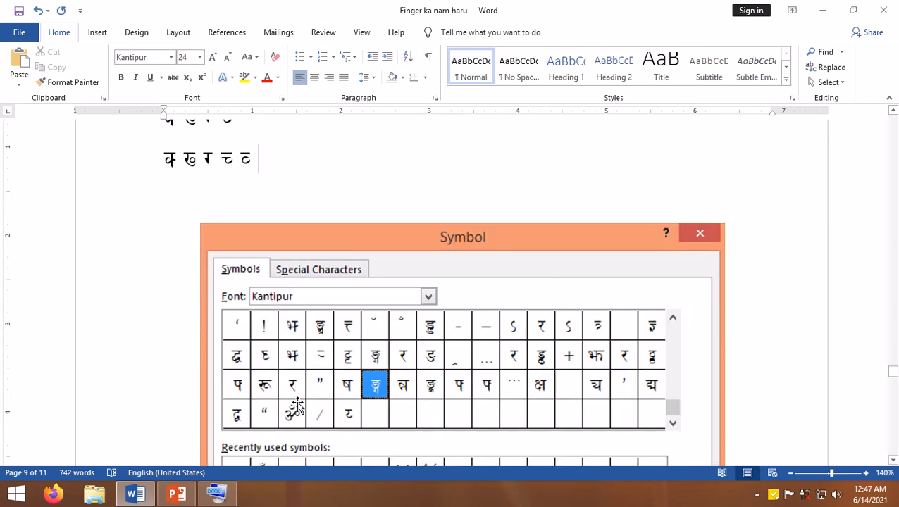
scroll(297, 403, "up", 4)
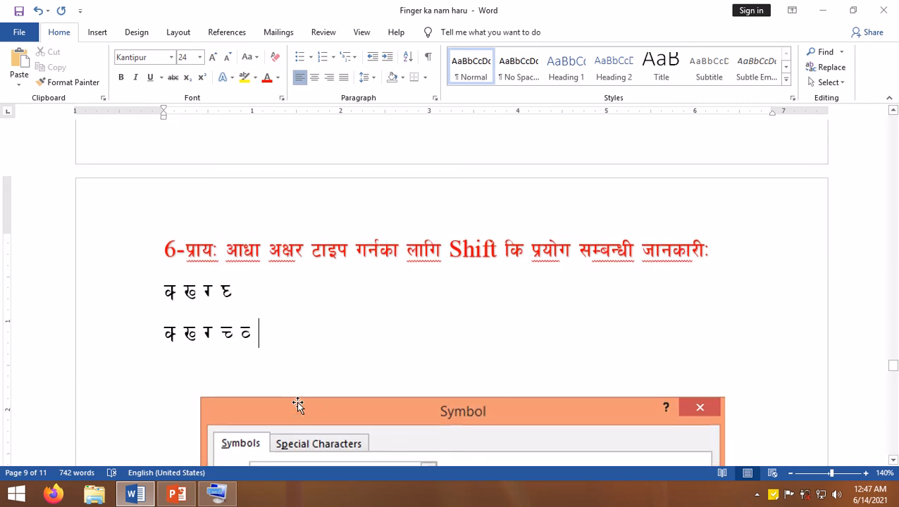
scroll(297, 401, "down", 5)
scroll(296, 401, "down", 4)
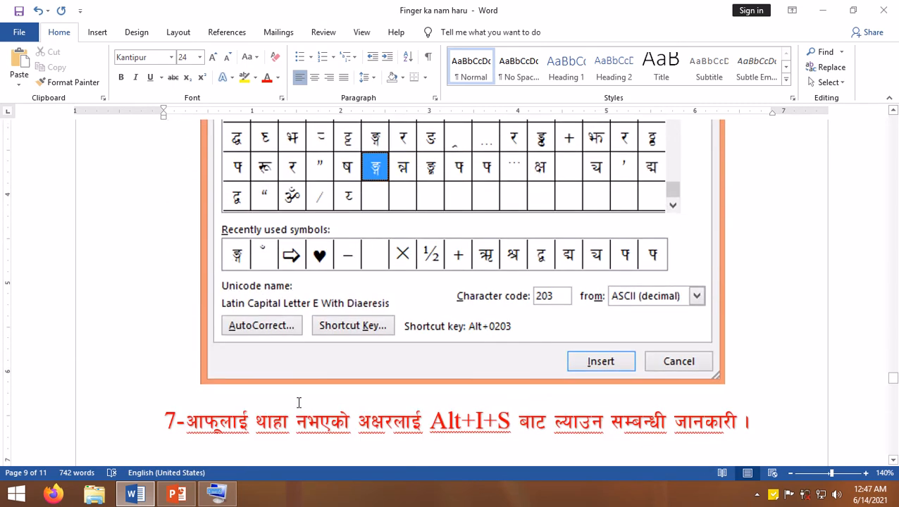
scroll(299, 402, "down", 2)
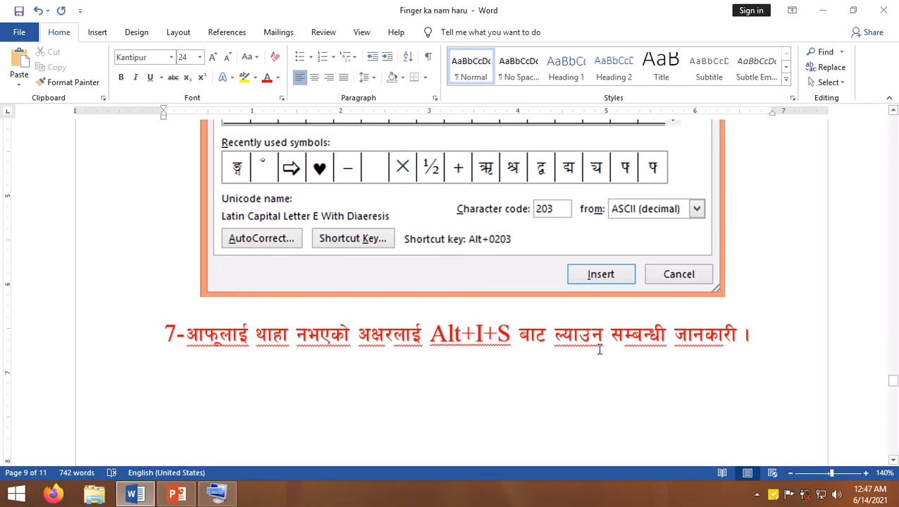
scroll(496, 316, "up", 2)
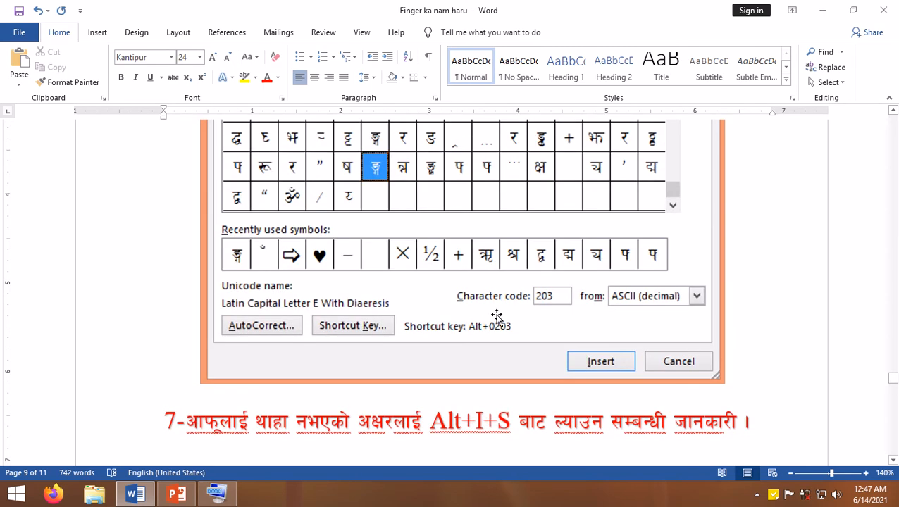
scroll(497, 316, "up", 3)
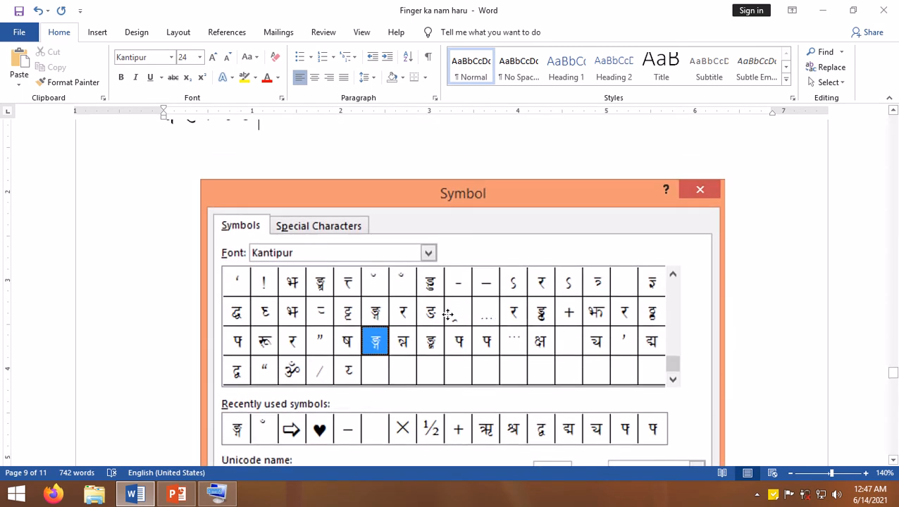
left_click_drag(445, 314, 430, 348)
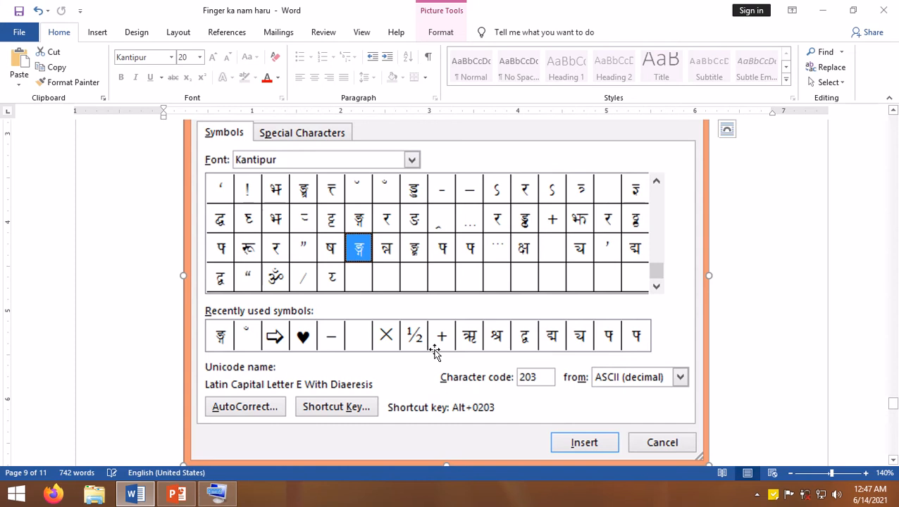
scroll(435, 352, "up", 3)
left_click(554, 177)
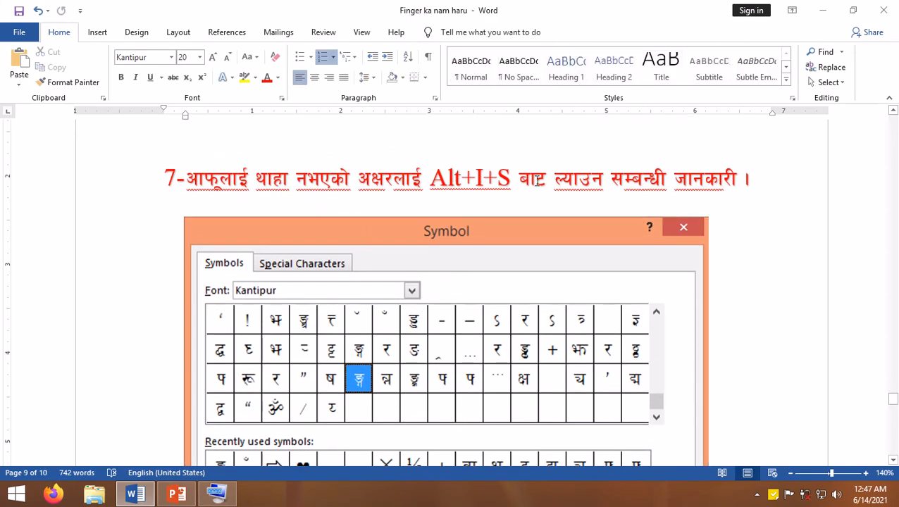
- Open the Symbol dialog for the empty line above section 8 and move it clear of that line
scroll(481, 241, "down", 5)
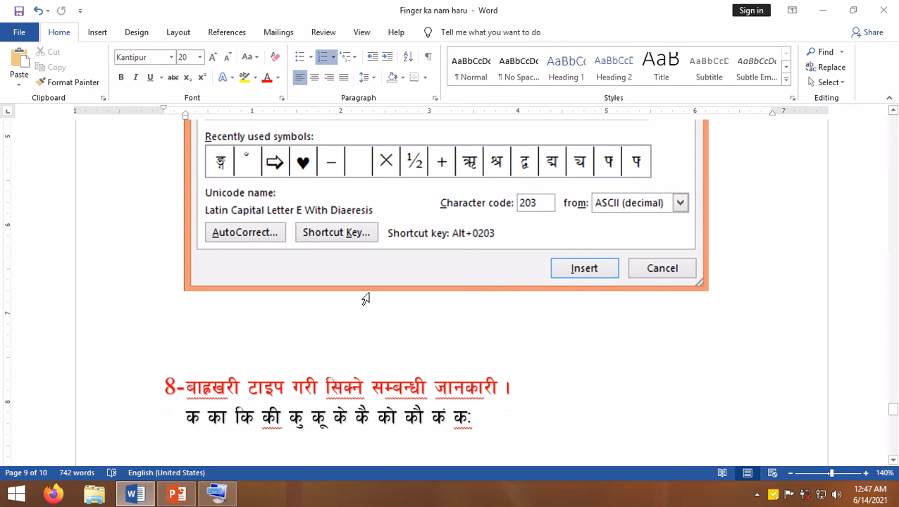
left_click(246, 314)
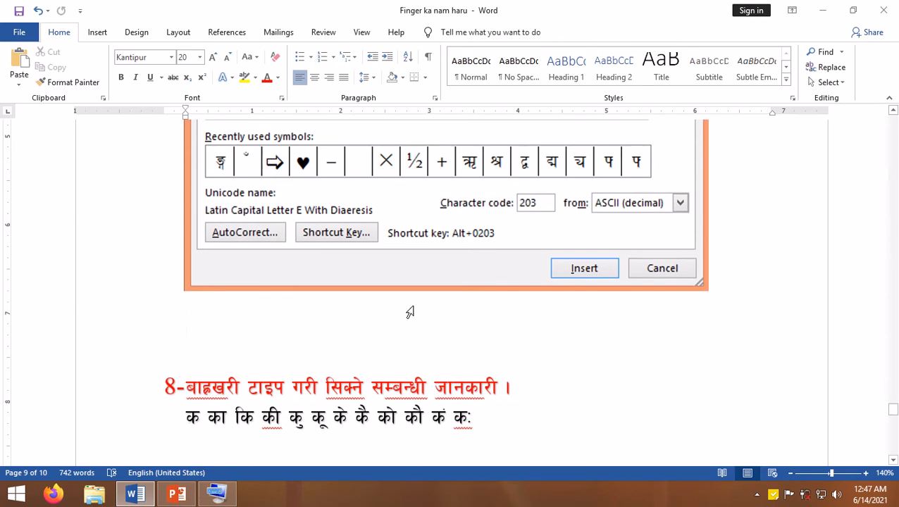
key("alt")
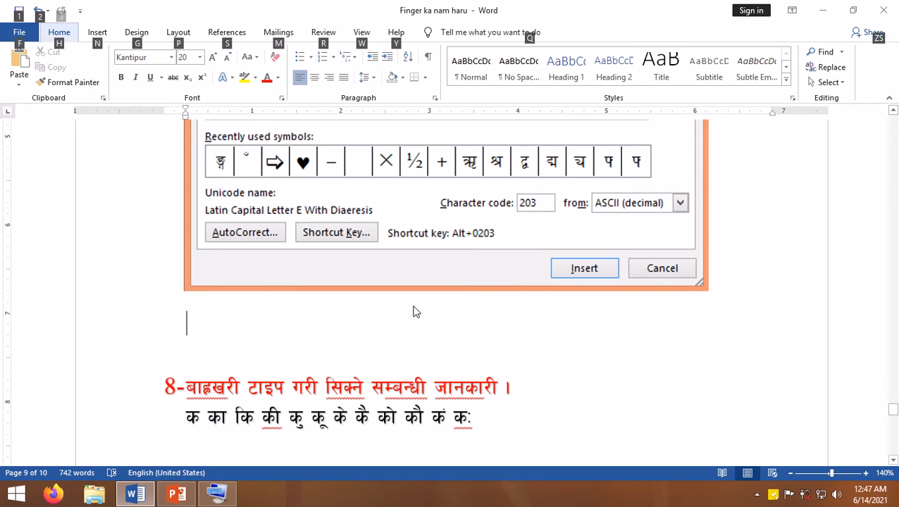
key("i")
key("s")
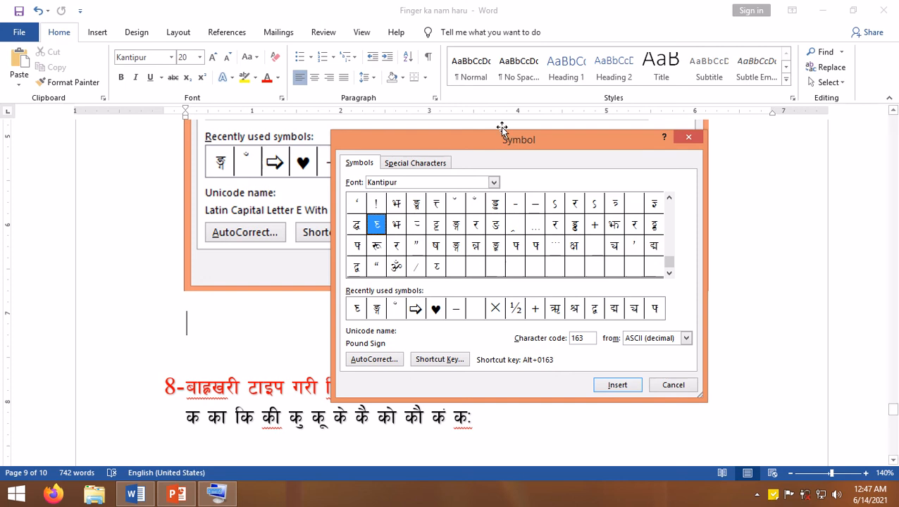
left_click_drag(500, 143, 560, 126)
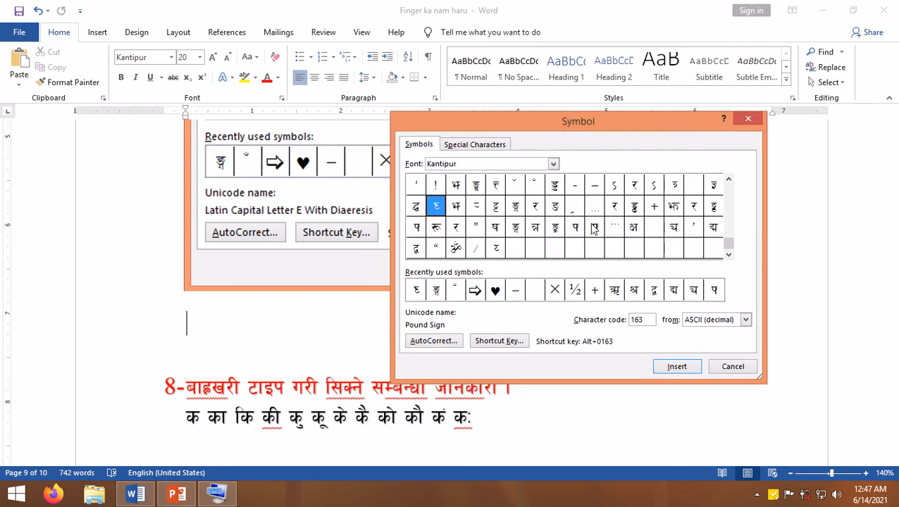
- Check the Kantipur entry among the symbol fonts, then set the symbol font to Preeti
left_click(553, 163)
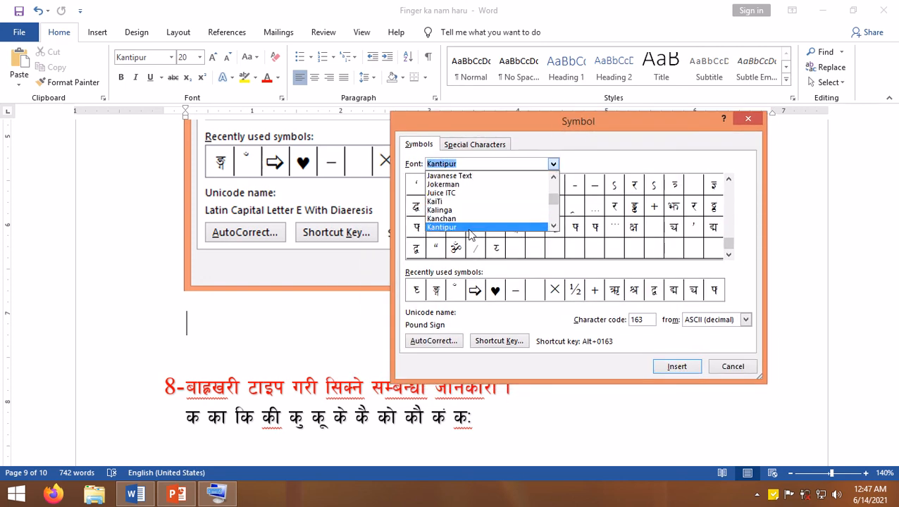
left_click(455, 227)
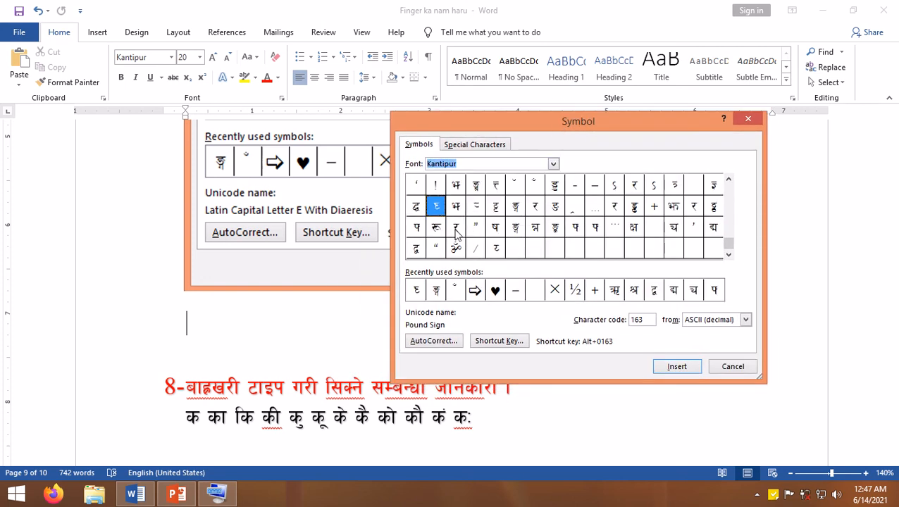
left_click(554, 163)
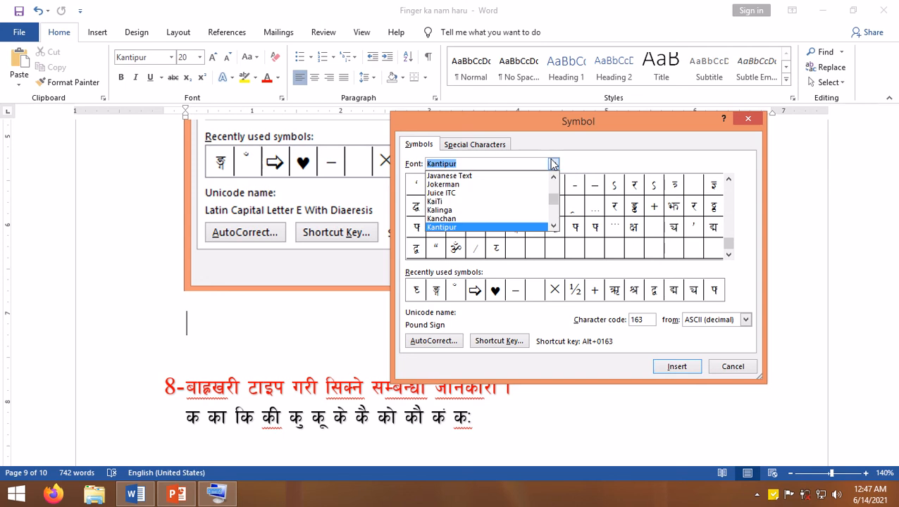
type("pree")
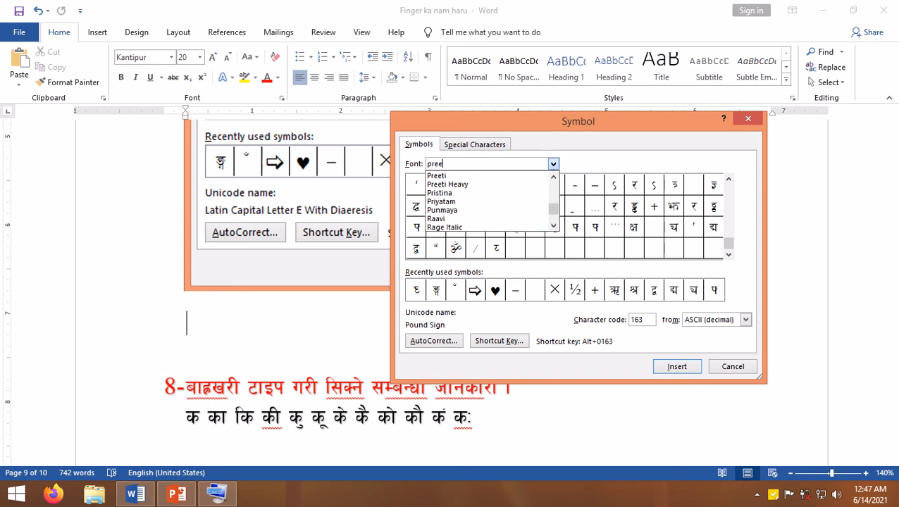
type("ti")
key("Return")
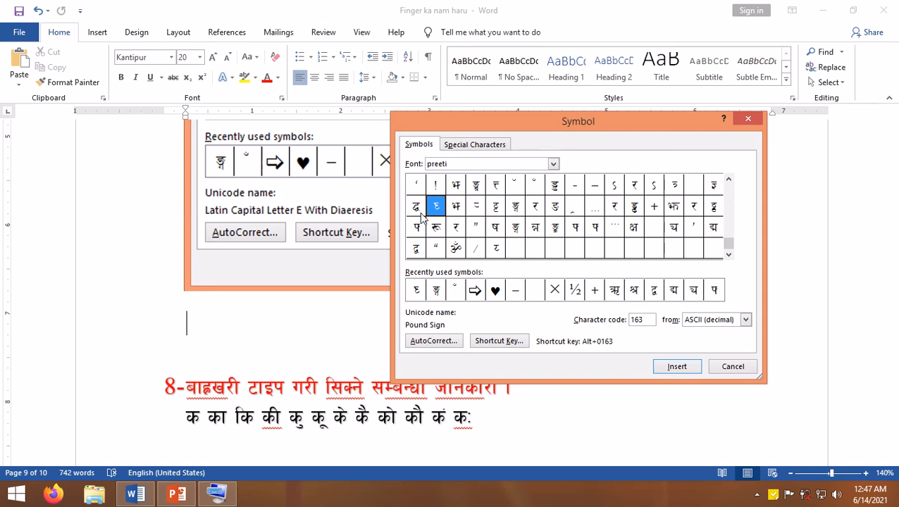
- Insert the Preeti symbols with character codes 149, 136 and 220 (%), and close the Symbol dialog
left_click(559, 190)
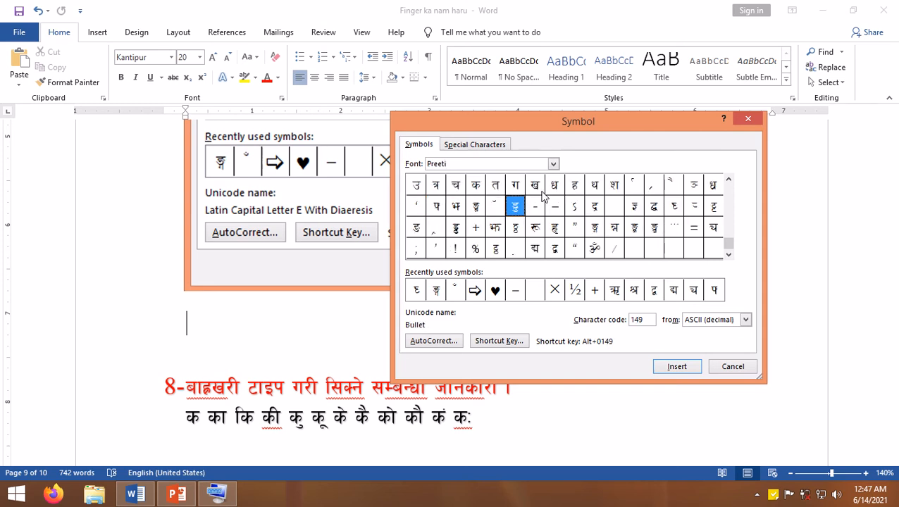
left_click(677, 367)
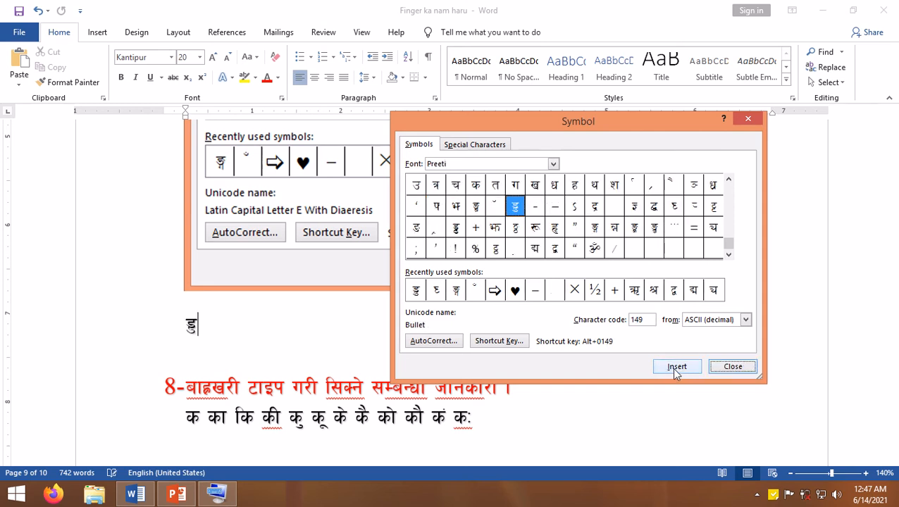
left_click(436, 207)
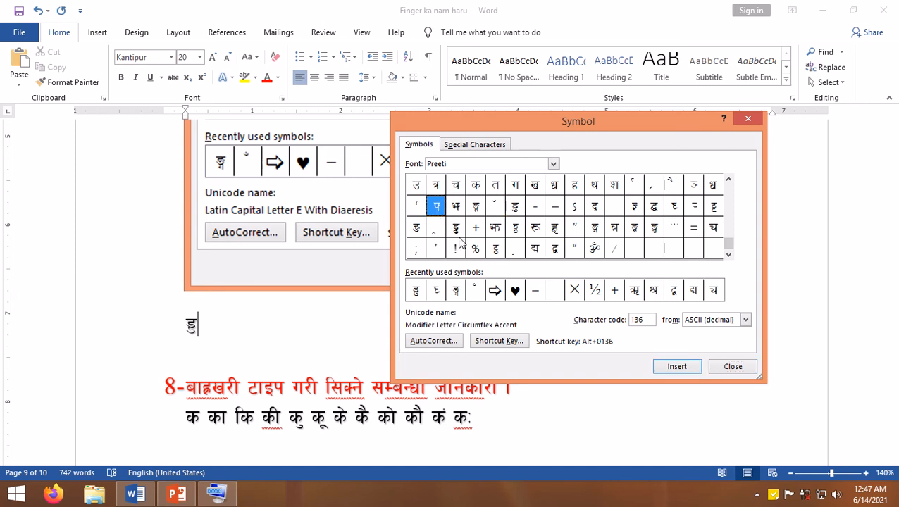
left_click(675, 367)
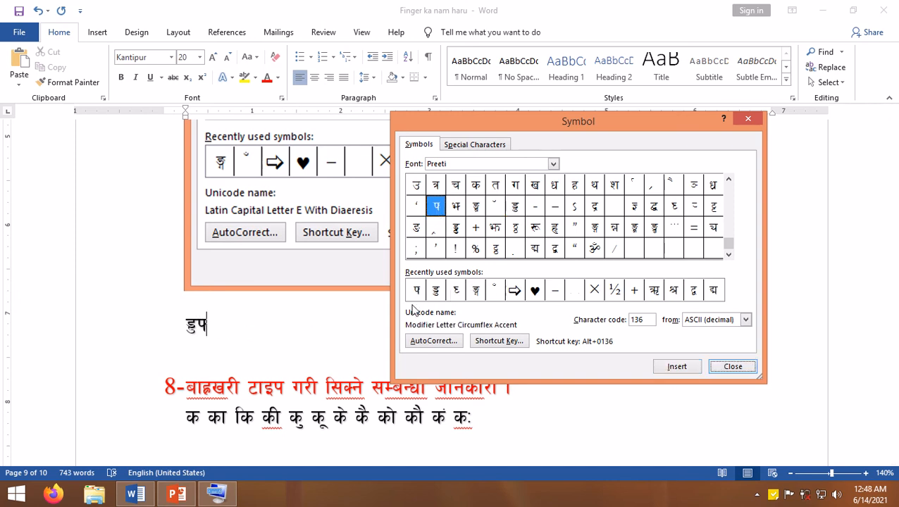
left_click(476, 251)
left_click(689, 368)
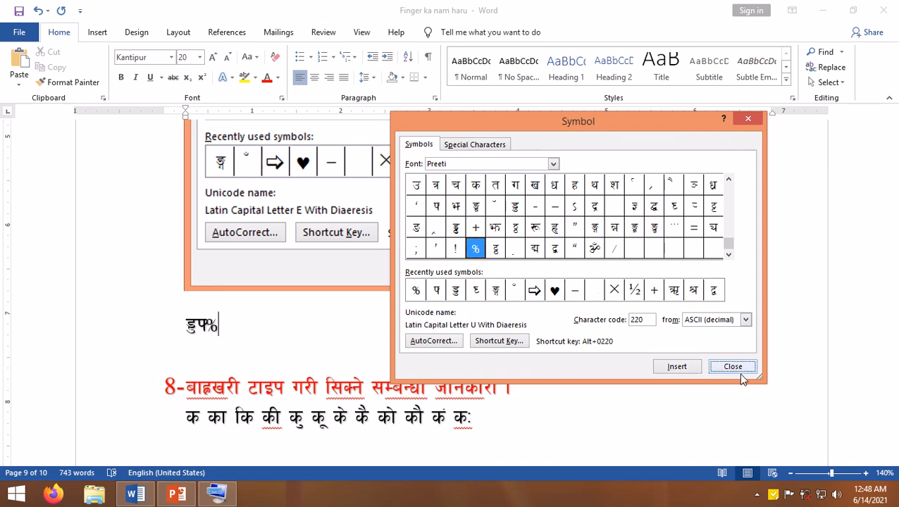
left_click(738, 372)
- Separate the three inserted symbols with spaces and return to the section 7 heading
key("Left")
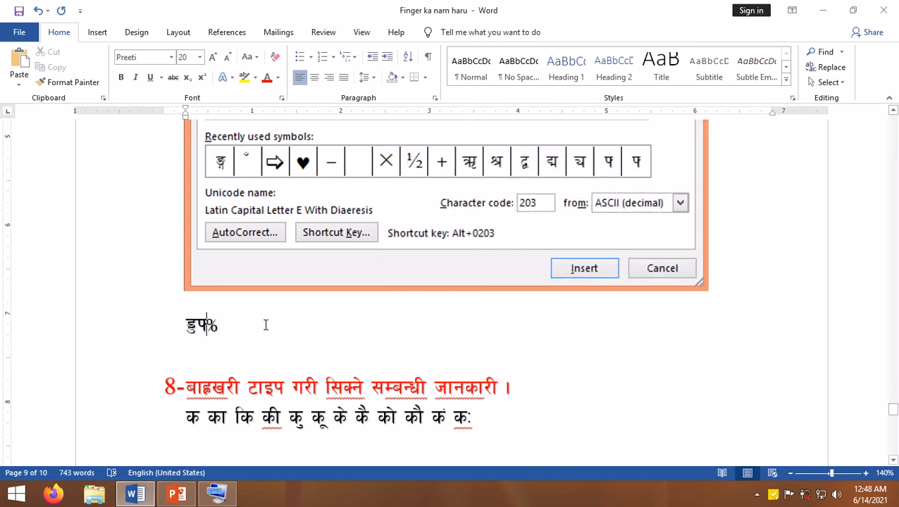
left_click(197, 330)
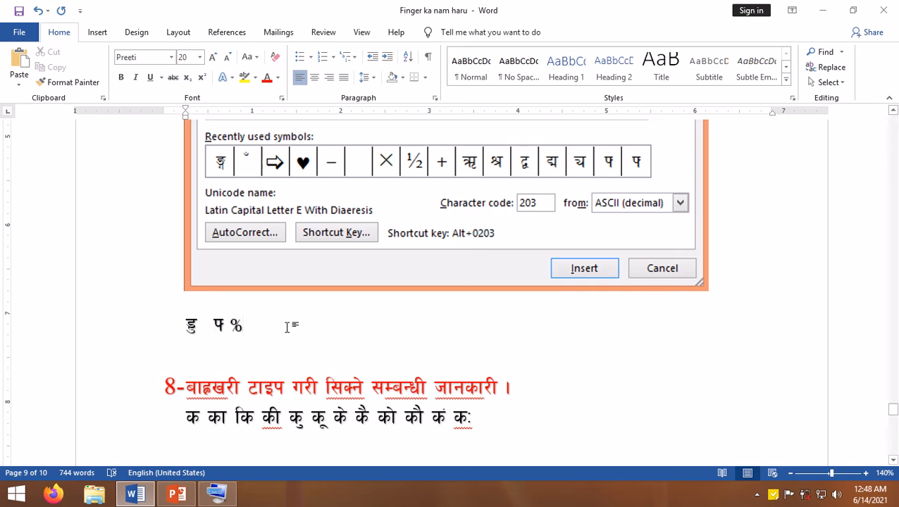
scroll(286, 326, "up", 5)
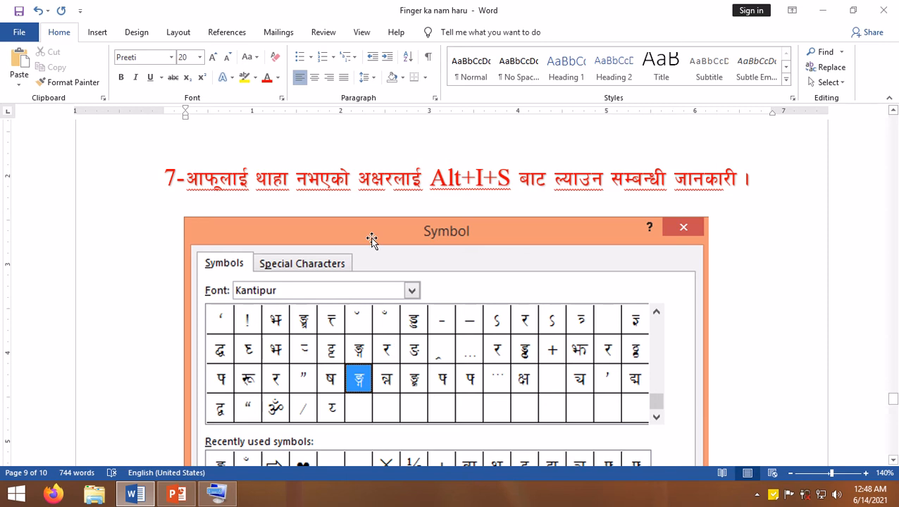
- Duplicate the बाह्रखरी line (क का कि … कः) directly below itself in section 8
scroll(514, 366, "down", 3)
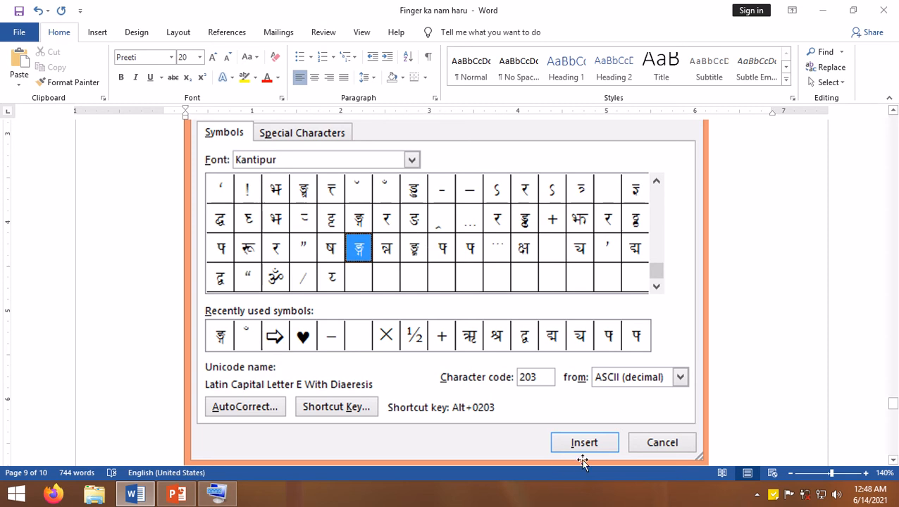
scroll(431, 396, "down", 3)
scroll(432, 395, "down", 2)
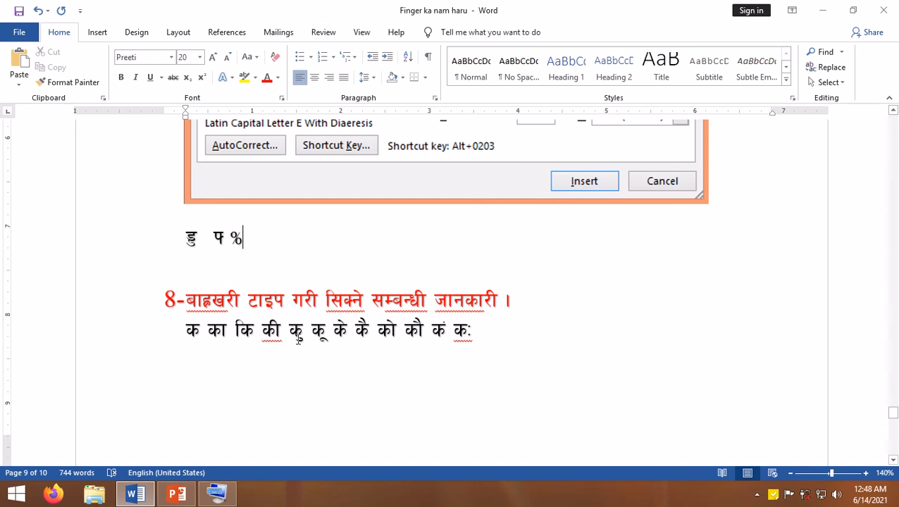
left_click(477, 334)
left_click_drag(490, 331, 174, 325)
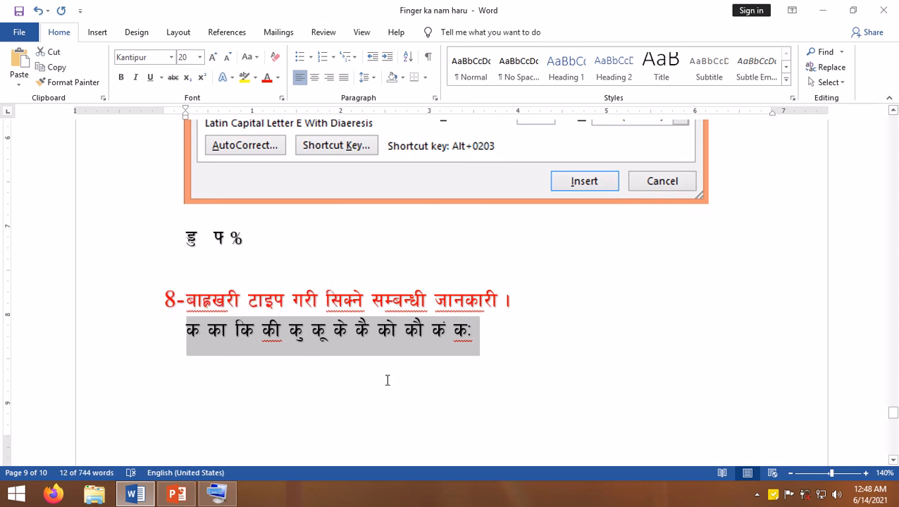
left_click(478, 345)
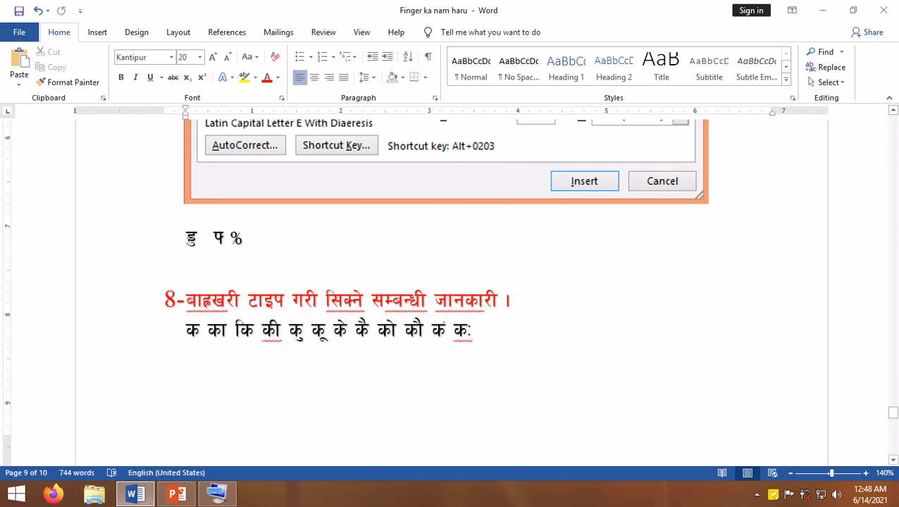
key("Return")
type("क का कि की कु कू के कै को कौ कं कः")
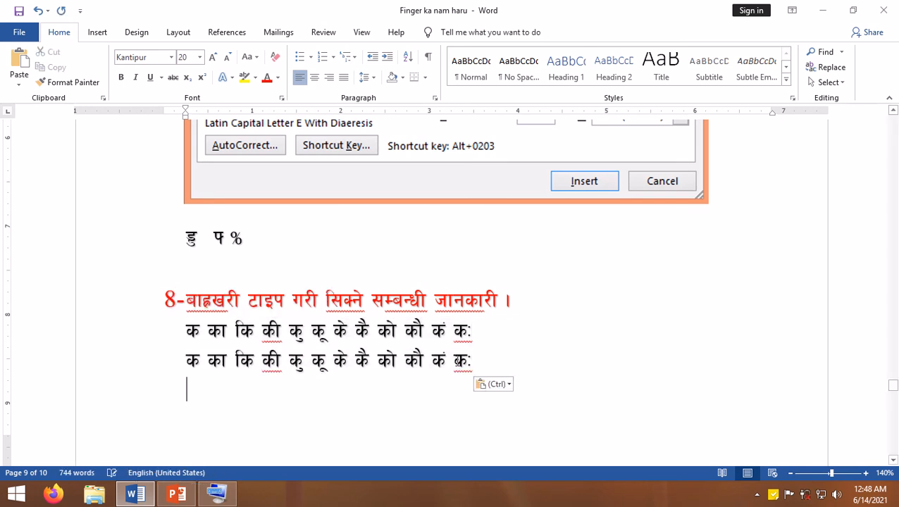
- Set the font of the duplicated बाह्रखरी line to Times New Roman and deselect it
left_click_drag(469, 360, 121, 351)
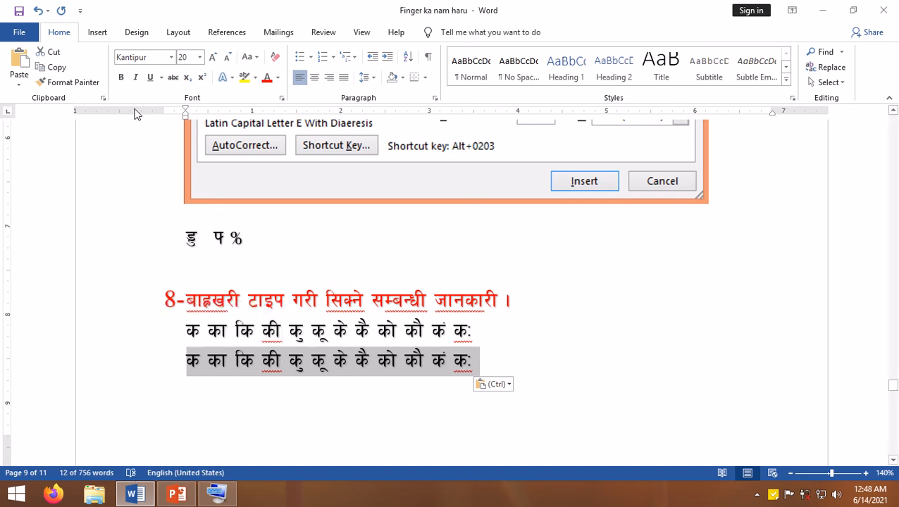
left_click(167, 57)
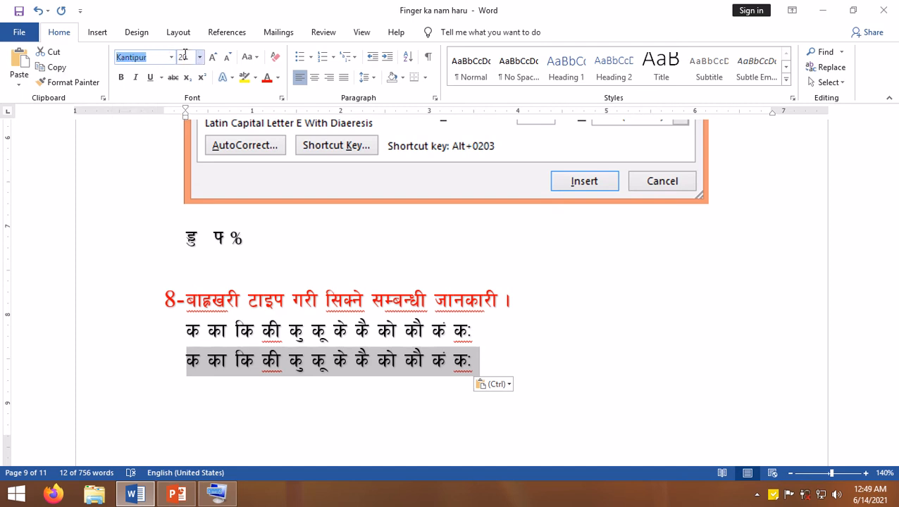
type("Times New Roman")
key("Return")
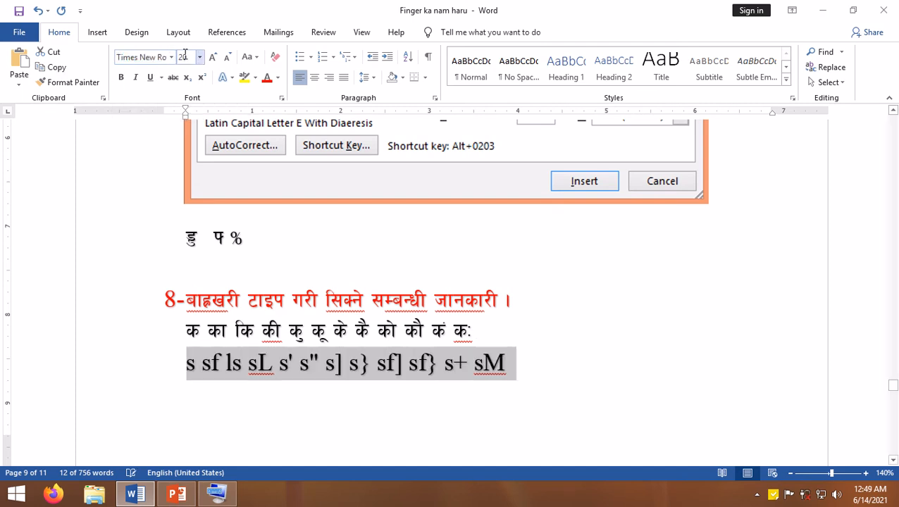
left_click(301, 382)
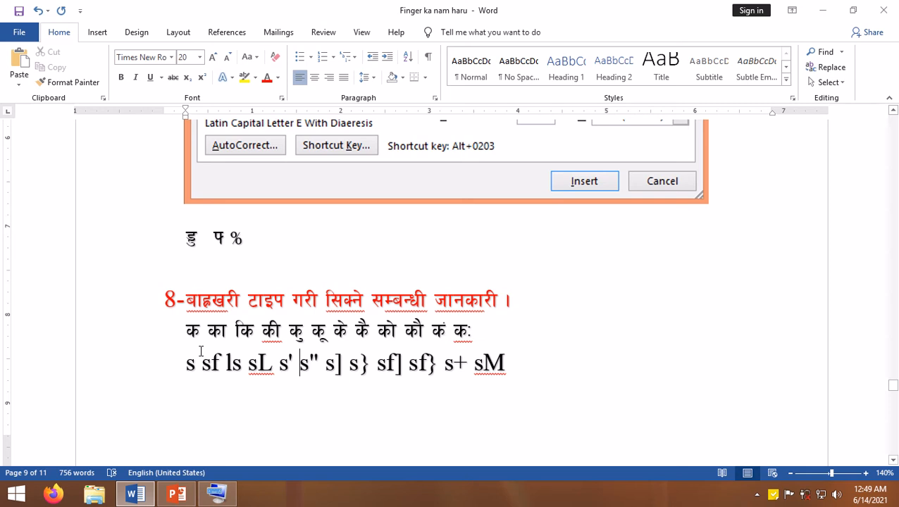
- Examine the Latin key combinations in the Times New Roman line against the बाह्रखरी letters above it
left_click_drag(193, 364, 211, 367)
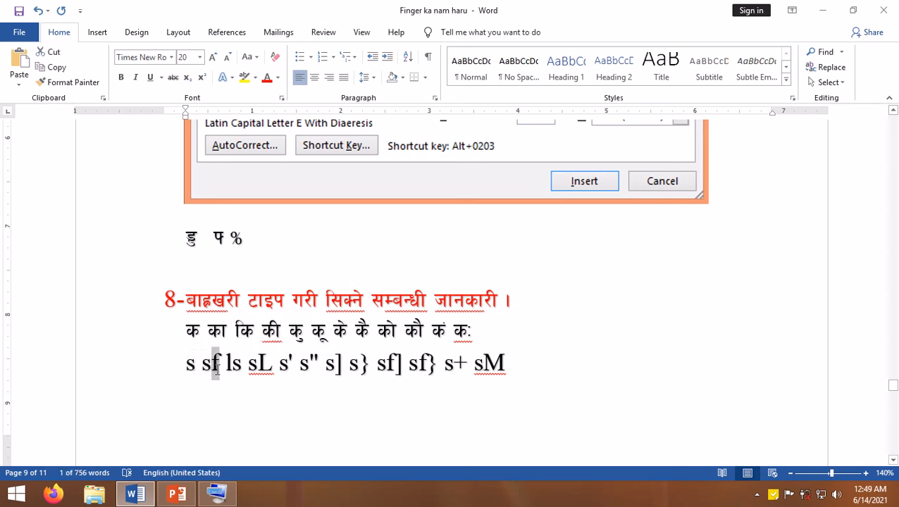
left_click(244, 371)
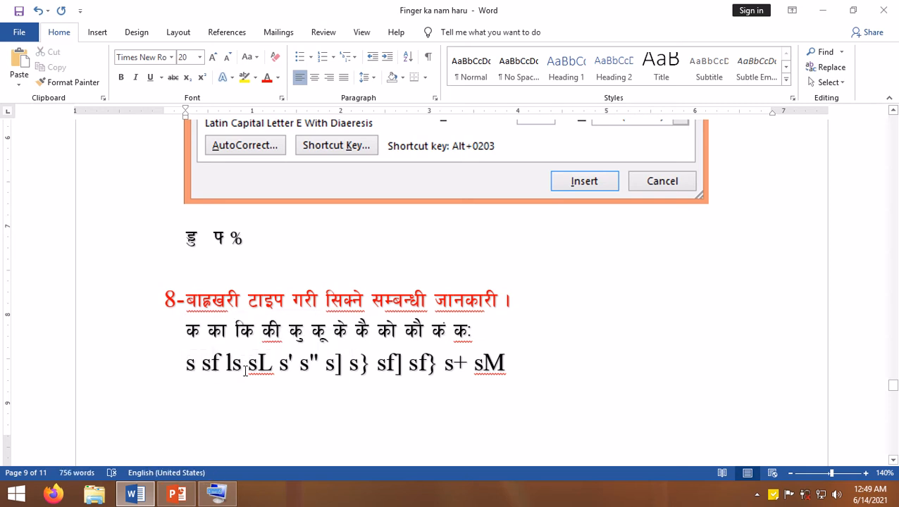
left_click_drag(227, 367, 243, 371)
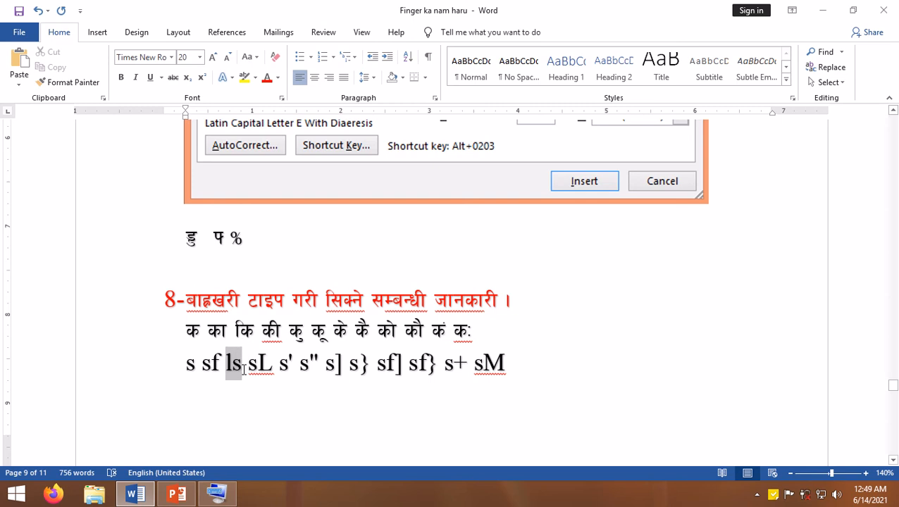
left_click_drag(243, 370, 244, 369)
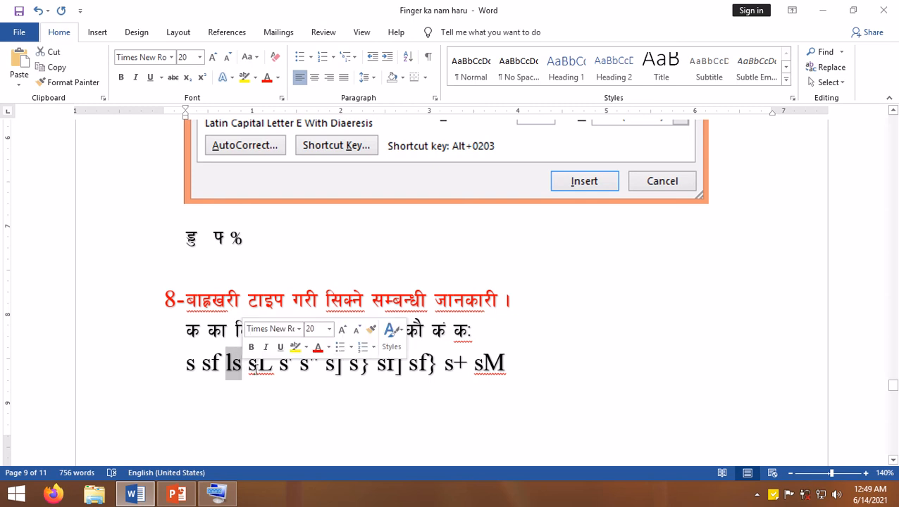
left_click(250, 369)
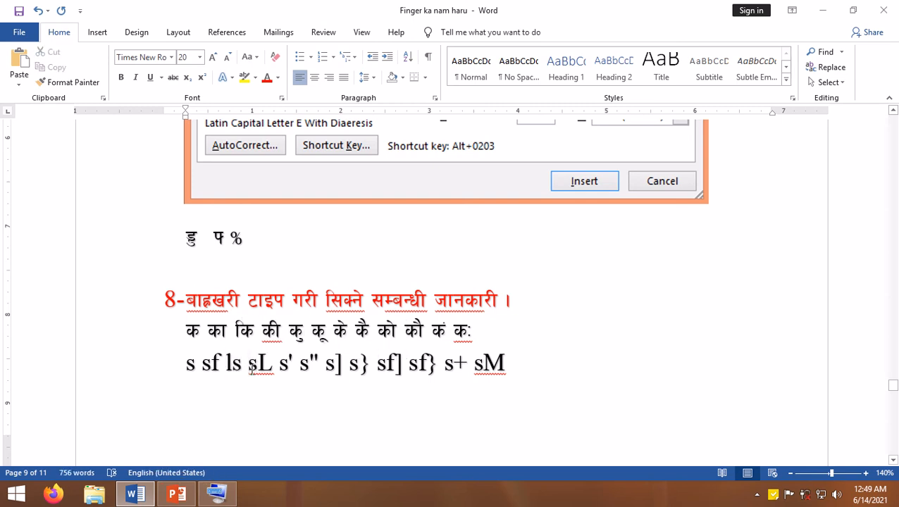
left_click_drag(251, 368, 518, 368)
left_click(280, 368)
left_click(327, 369)
left_click(372, 355)
- Check tip 9 about कु कू typing in the desktop sticky note, and return to the Word document
scroll(558, 315, "down", 8)
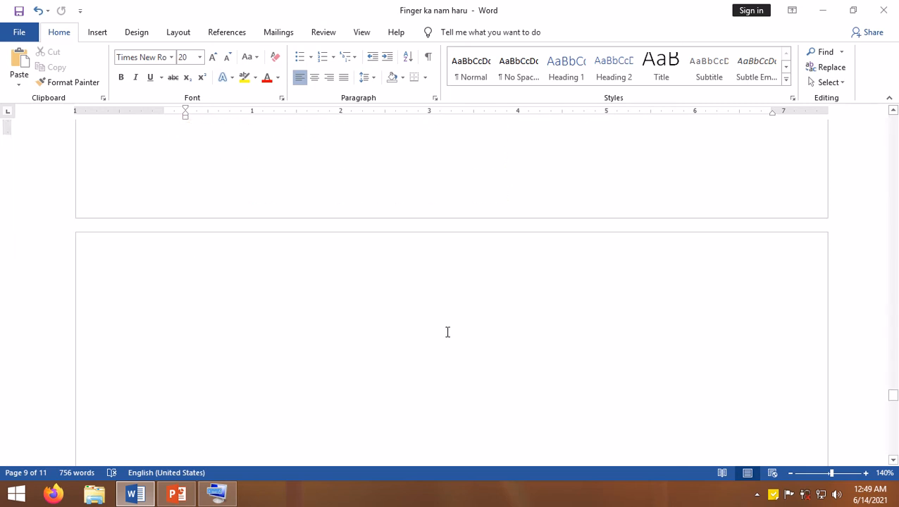
left_click(135, 493)
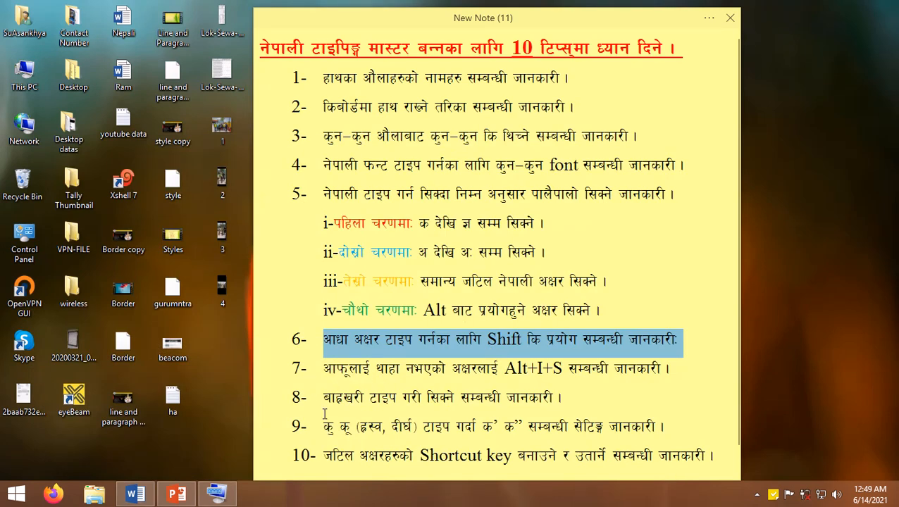
left_click_drag(325, 427, 534, 440)
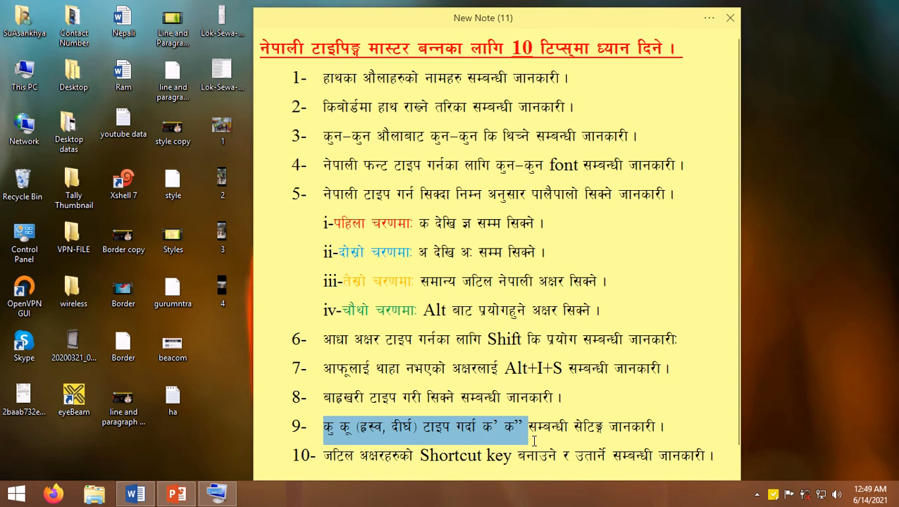
left_click(503, 432)
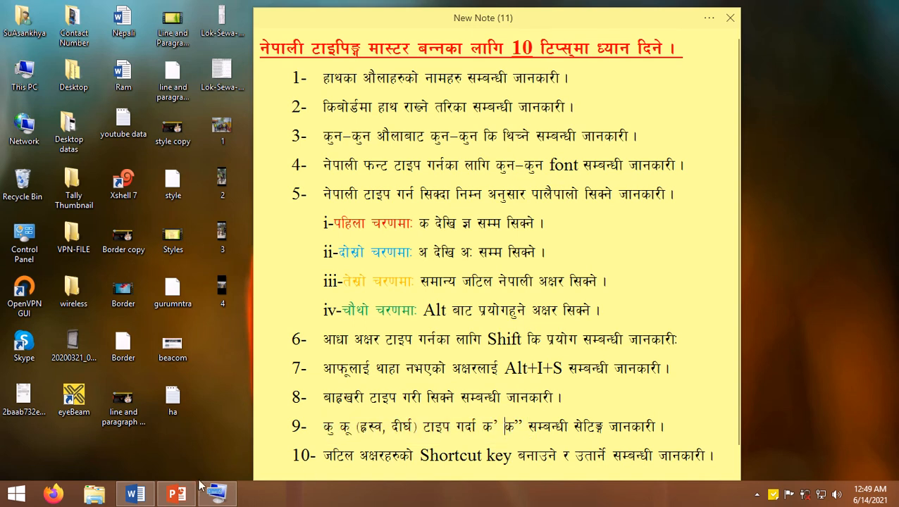
left_click(135, 494)
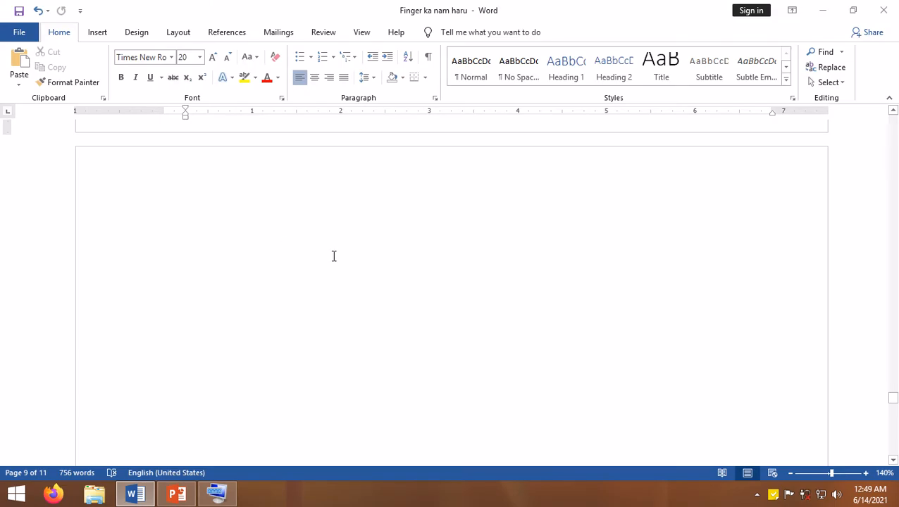
- Enter म’ना on the empty line below the section 9 heading
scroll(334, 256, "down", 2)
scroll(334, 260, "down", 5)
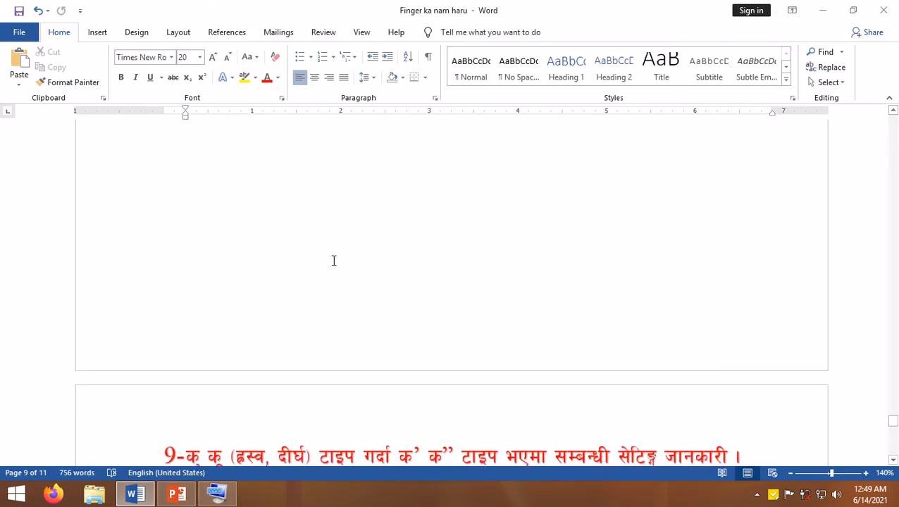
left_click(220, 265)
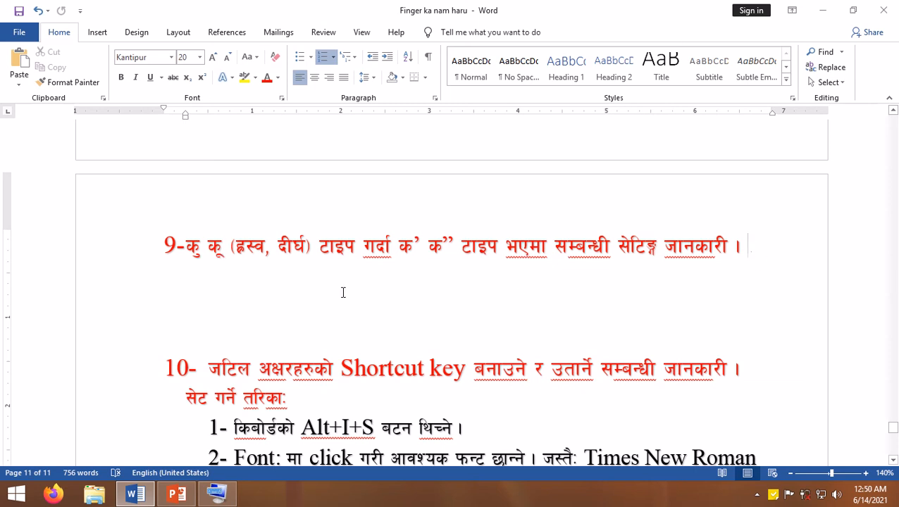
left_click(200, 285)
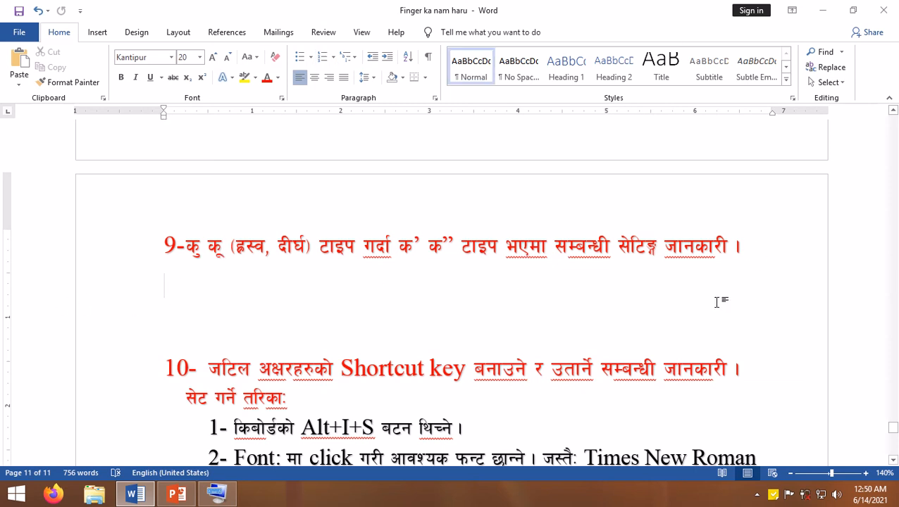
type("म’")
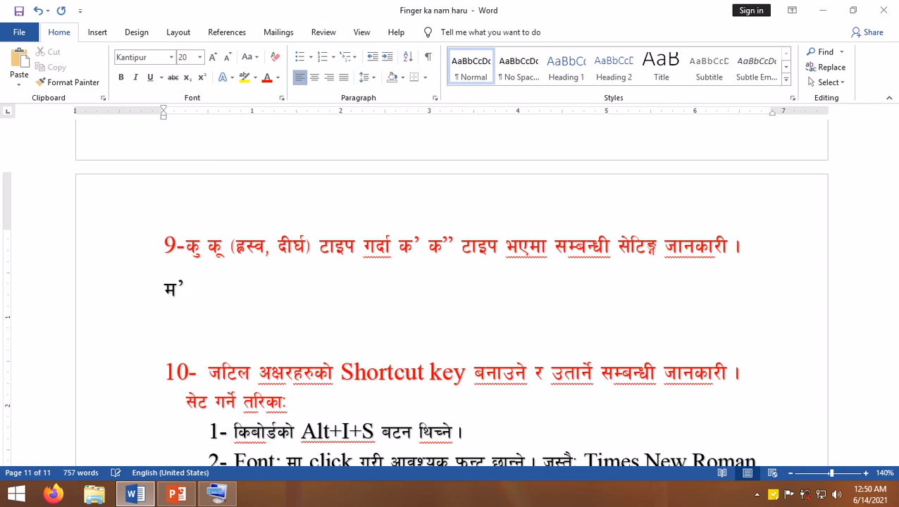
type("ना")
type("s'")
key("BackSpace")
type("'")
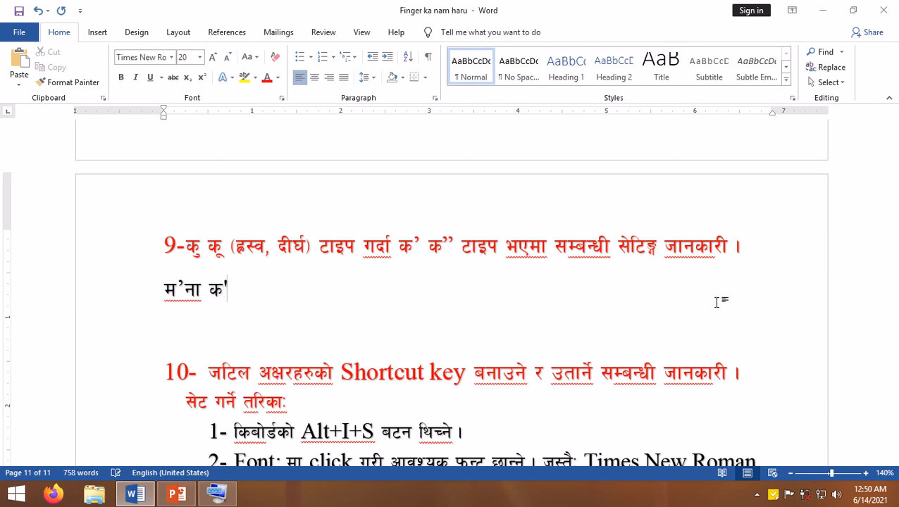
type("df")
key("BackSpace")
key("BackSpace")
key("BackSpace")
key("BackSpace")
key("BackSpace")
key("BackSpace")
type("s")
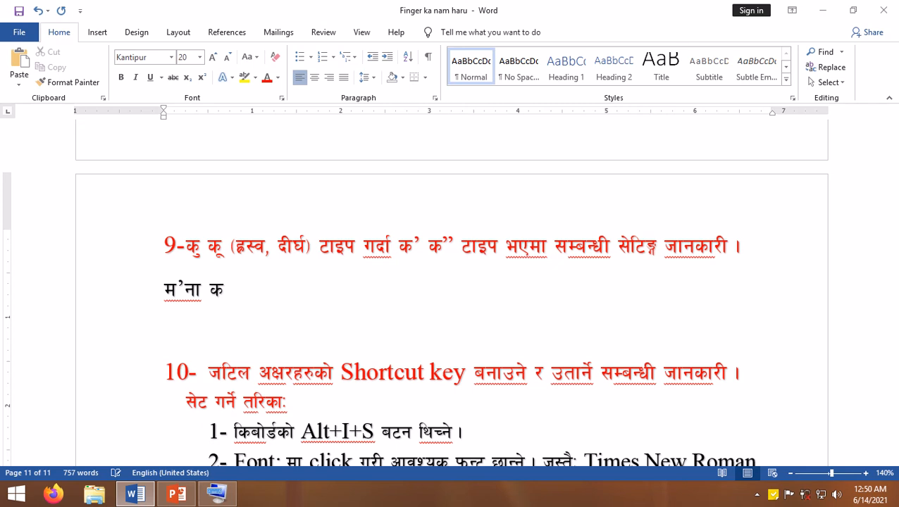
type("'")
key("BackSpace")
key("BackSpace")
- Add the word क”मार after म’ना on the section 9 sample line
type("s")
left_click(717, 302)
type("''df/")
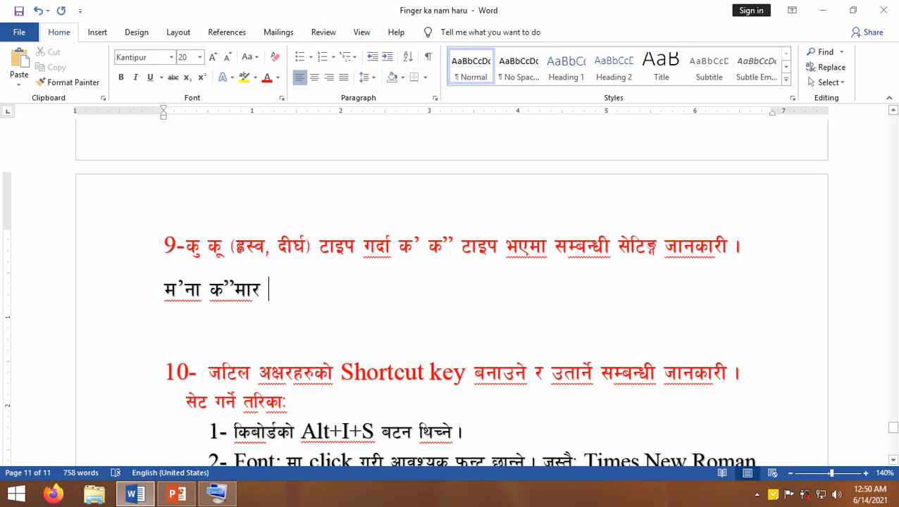
- Compare कु and कू with क’ and क” in the section 9 heading, and return to the sample line
mouse_move(194, 248)
left_mouse_down()
mouse_move(220, 250)
mouse_move(201, 251)
left_mouse_up()
left_click(199, 248)
double_click(210, 252)
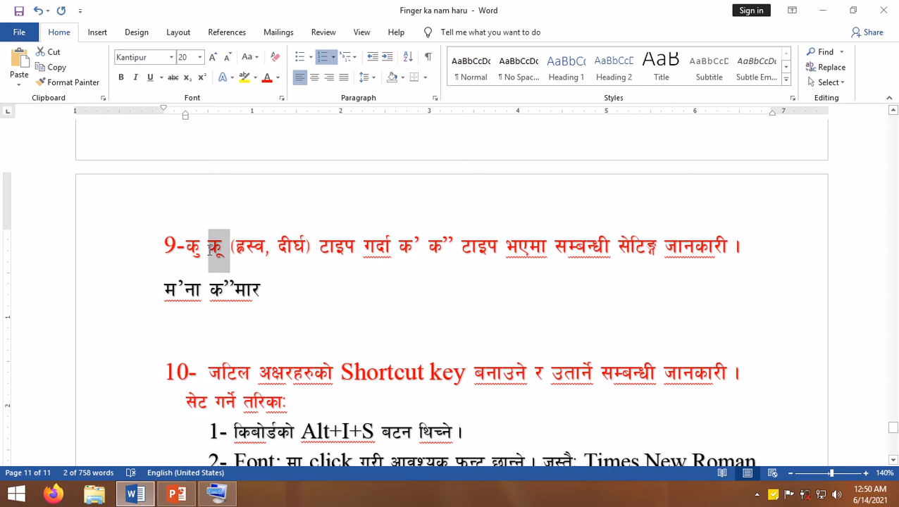
left_click(187, 248)
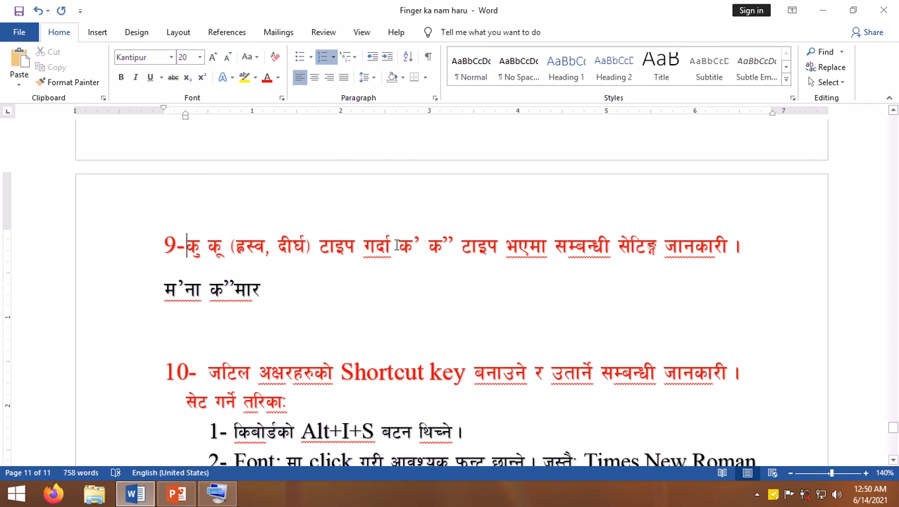
left_click_drag(413, 244, 421, 244)
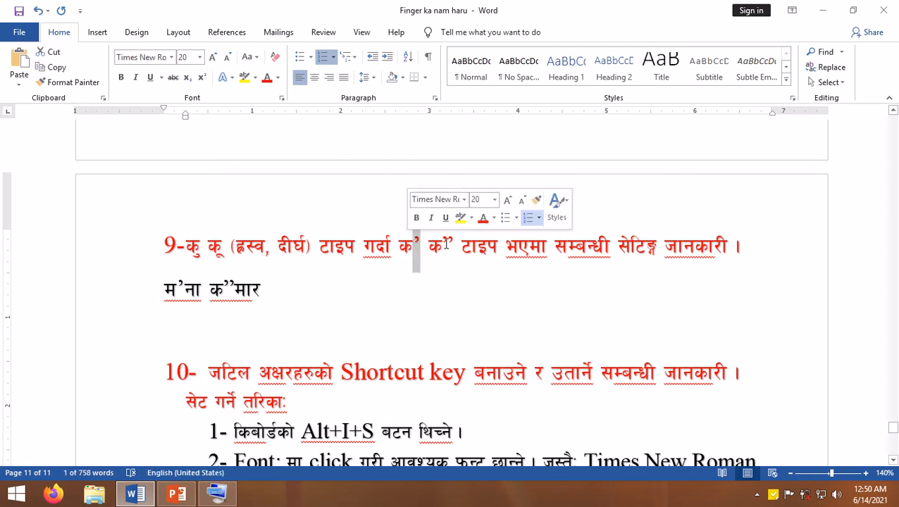
left_click(443, 245)
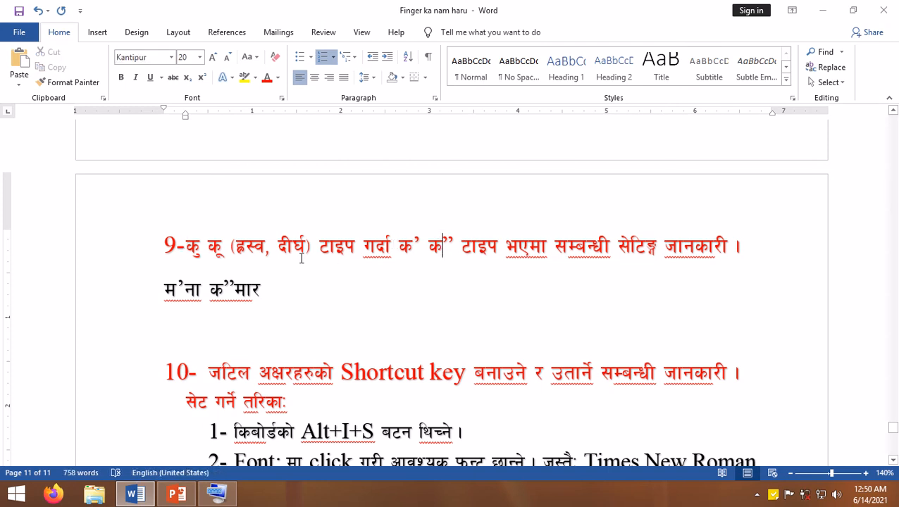
left_click(287, 283)
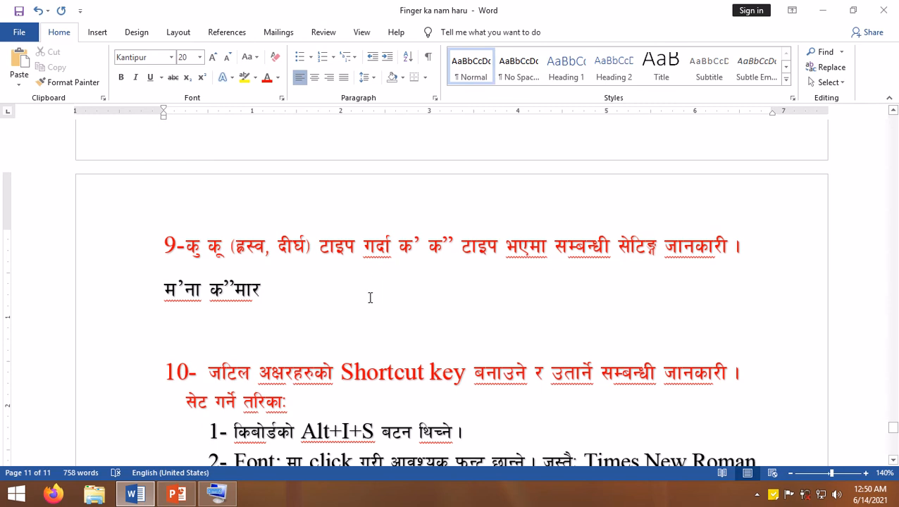
- Open the AutoCorrect options from the Proofing settings in Word Options
left_click(19, 35)
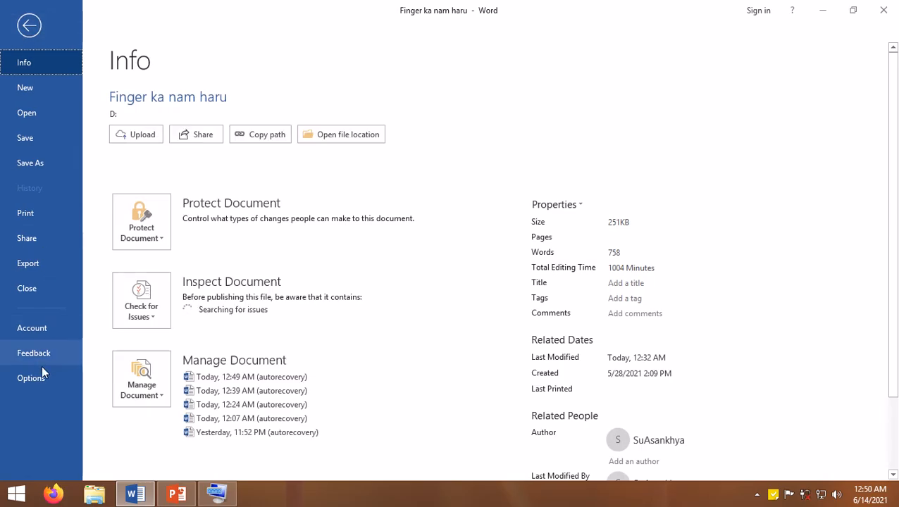
left_click(42, 377)
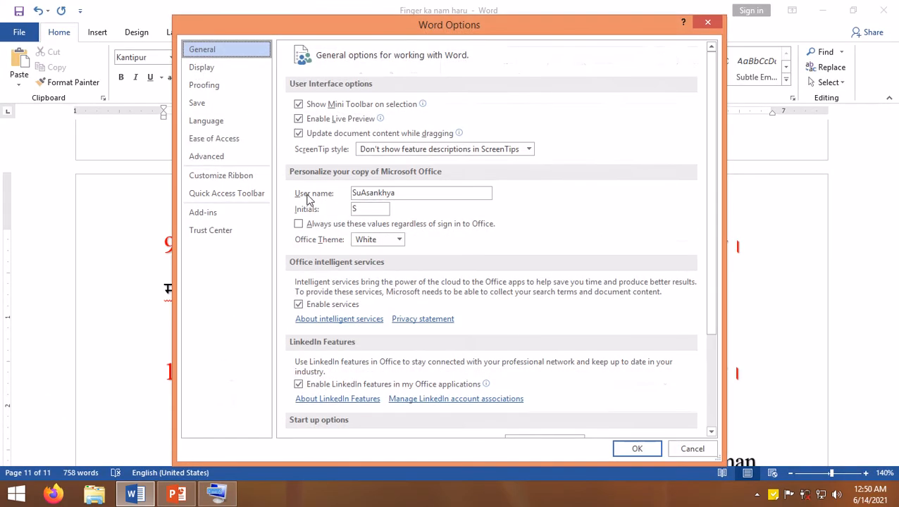
left_click(213, 90)
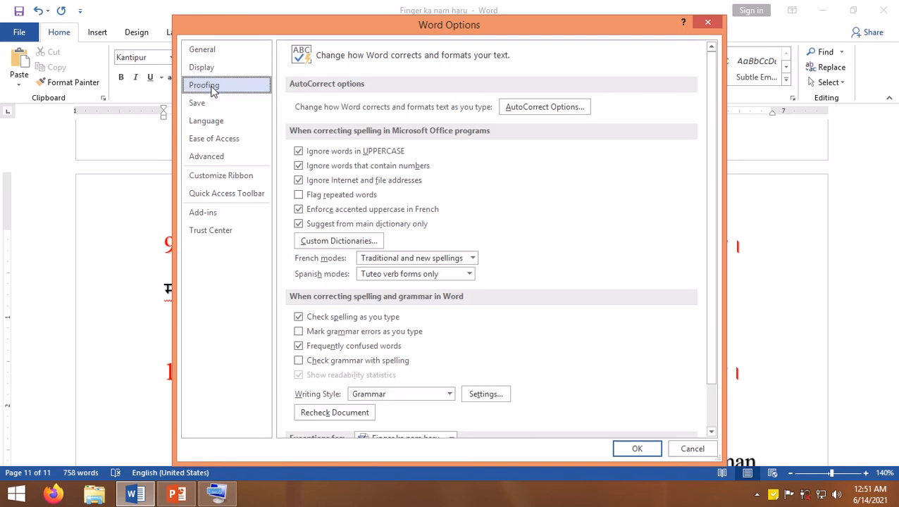
left_click(532, 110)
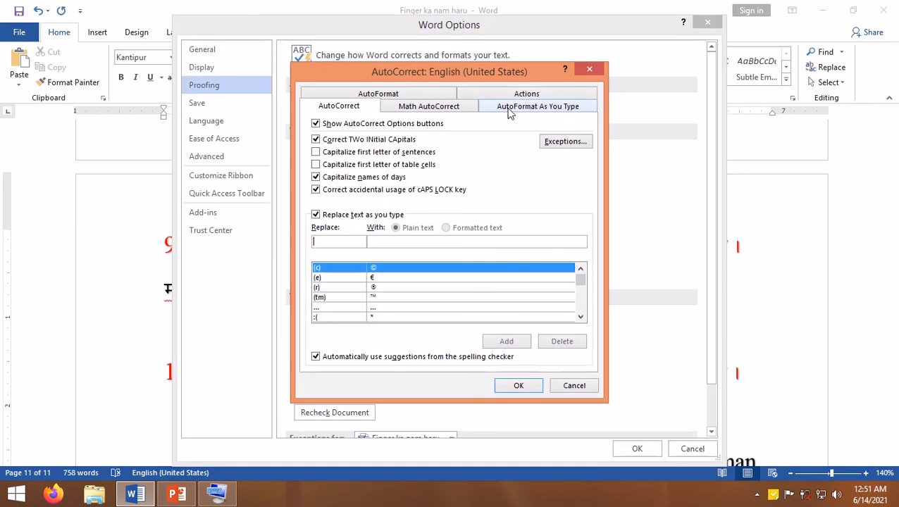
- Turn off replacing straight quotes with smart quotes as you type, and apply the Word options
left_click(514, 109)
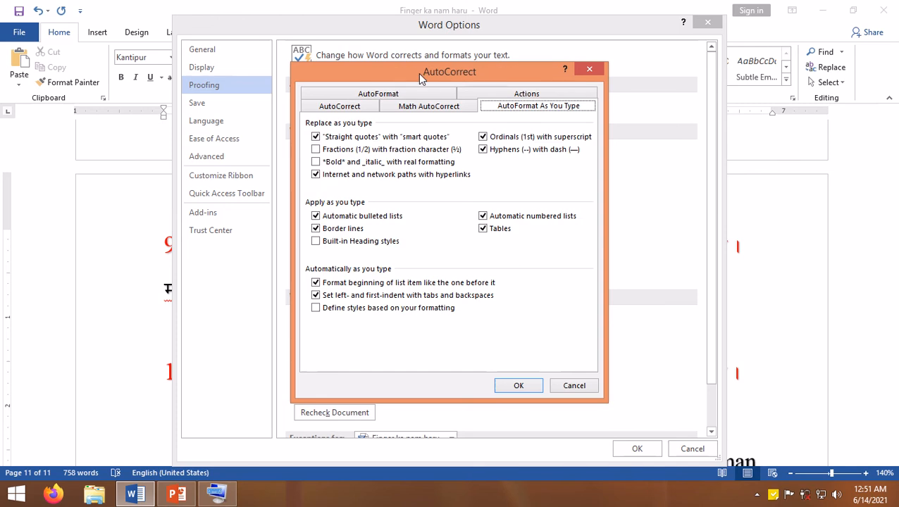
left_click_drag(417, 73, 496, 70)
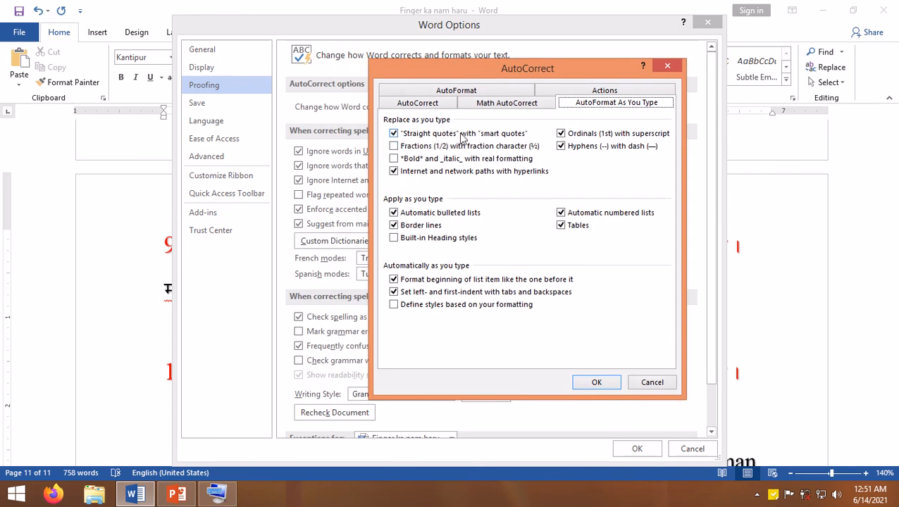
left_click(393, 134)
left_click(596, 382)
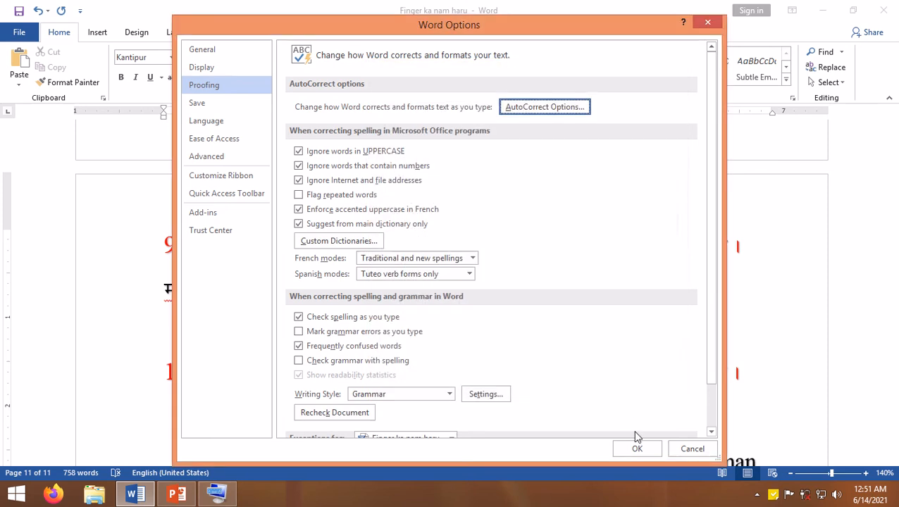
left_click(638, 450)
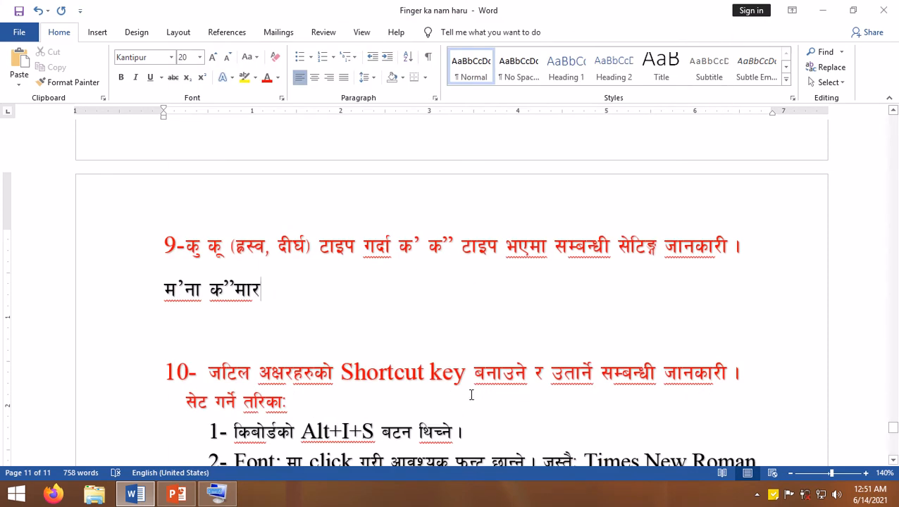
key("Return")
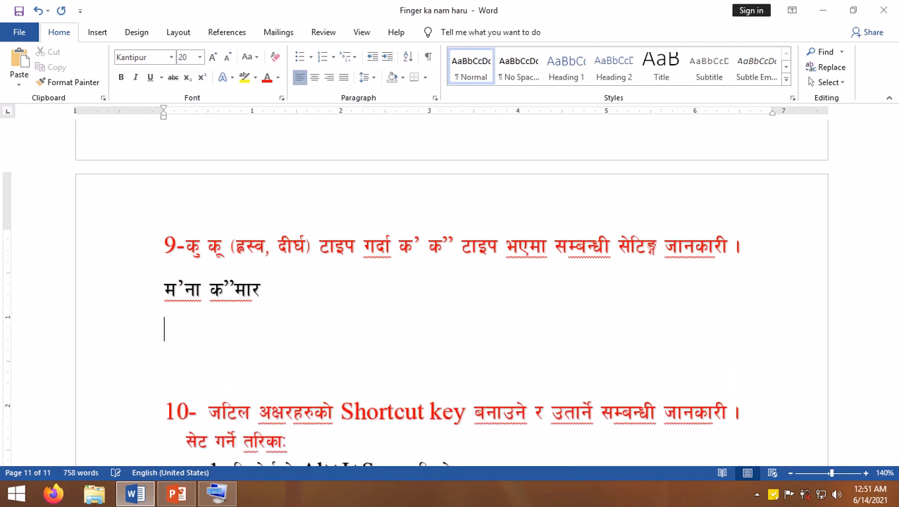
type("मस")
key("BackSpace")
type("स")
key("BackSpace")
type("ुना क")
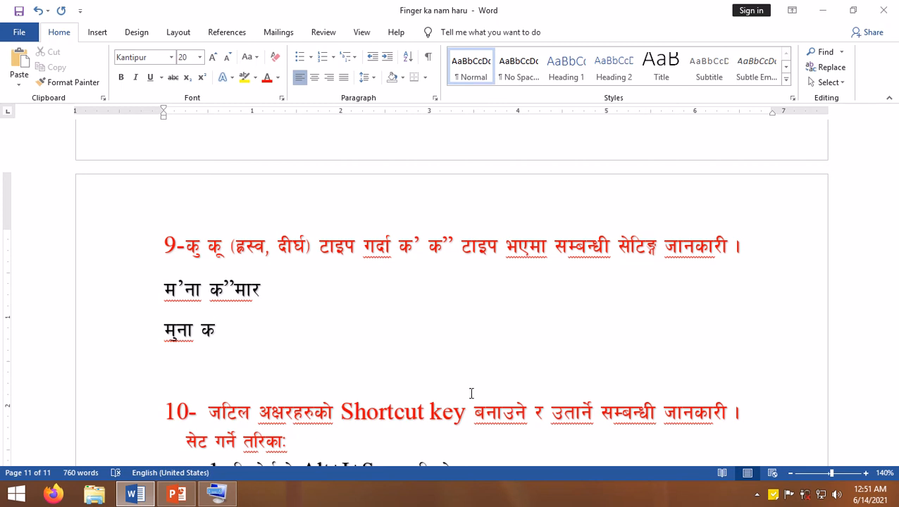
type("ूमार")
- Add कु कू खु खु after मुना कूमार and start a new line below it
type("s'")
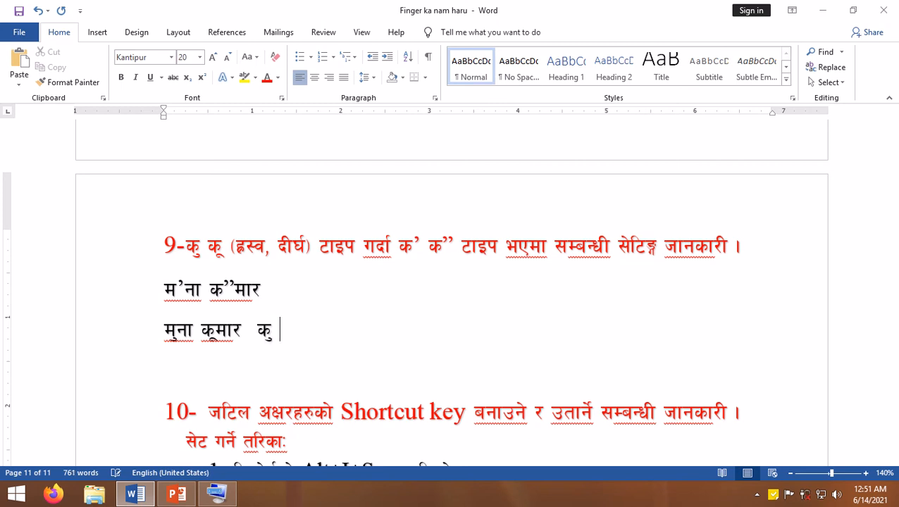
type(" s\"")
type("v")
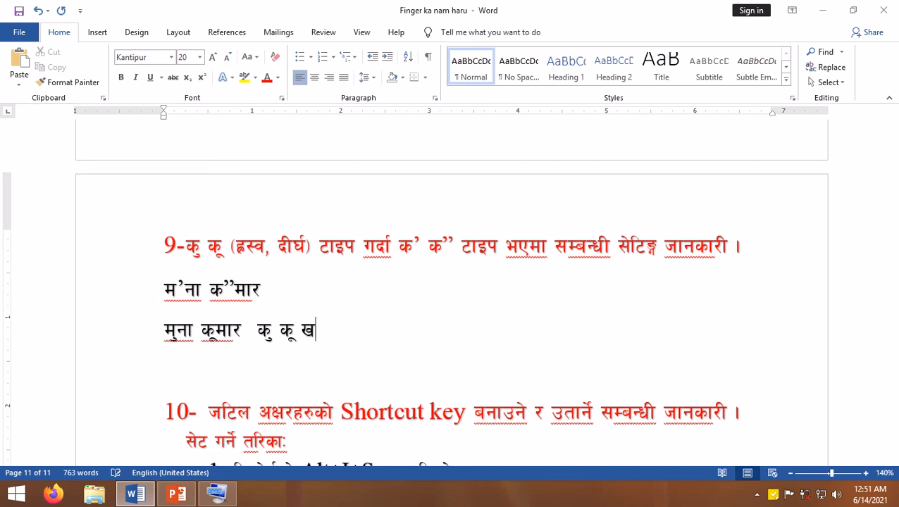
type("' v'")
key("Return")
- Read through the section 10 instructions on setting and using shortcut keys for complex letters
scroll(339, 365, "down", 2)
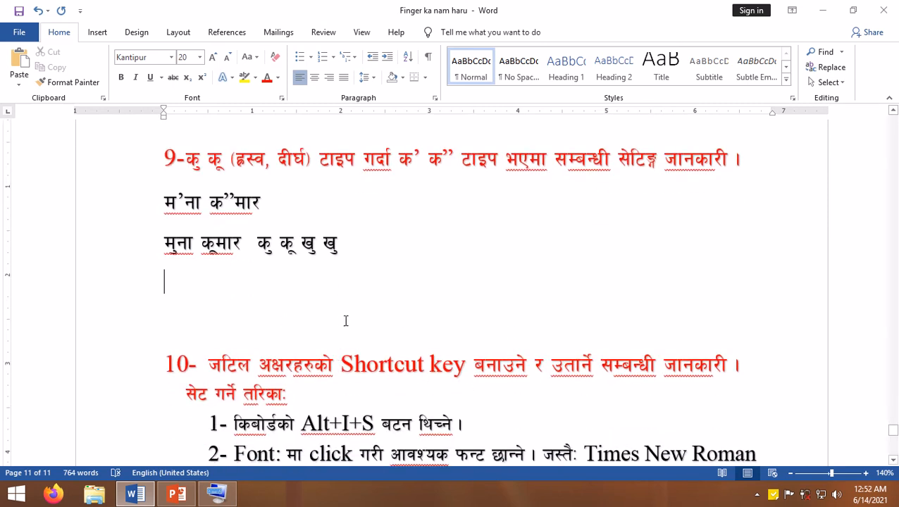
scroll(220, 344, "down", 2)
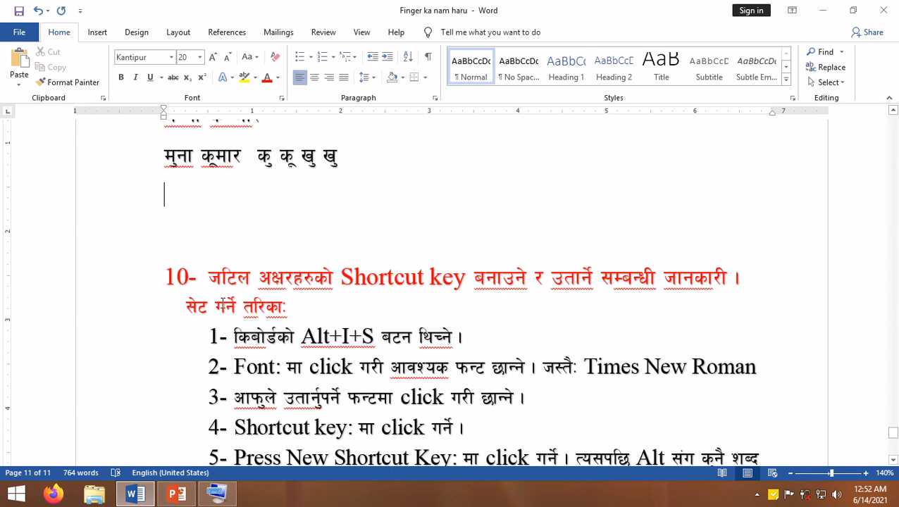
scroll(277, 317, "down", 5)
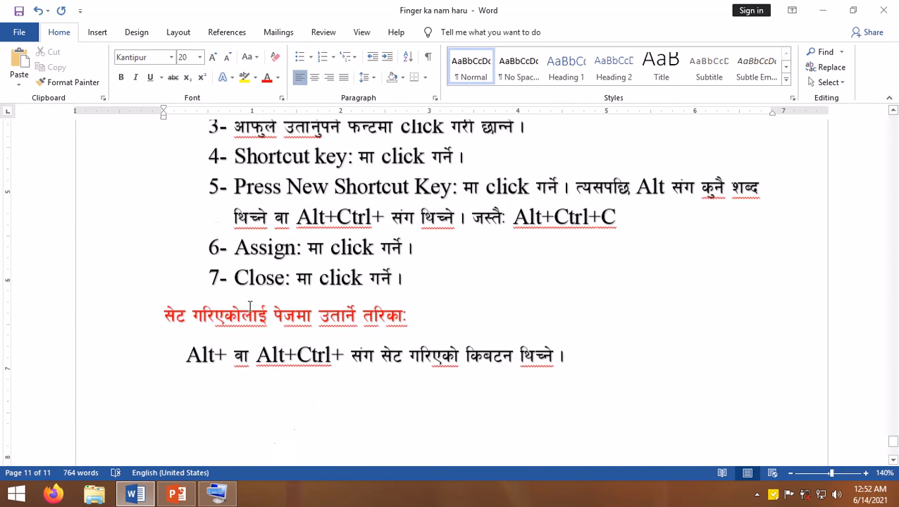
scroll(276, 317, "up", 3)
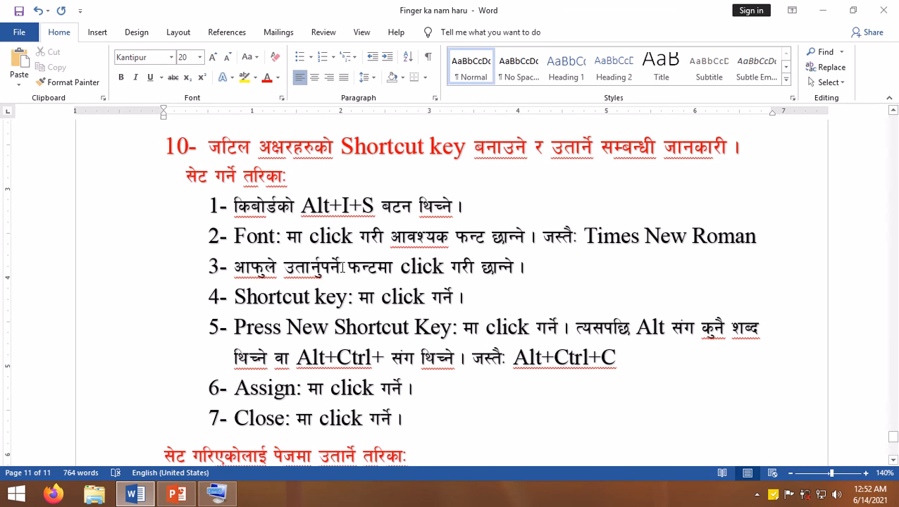
scroll(341, 267, "up", 2)
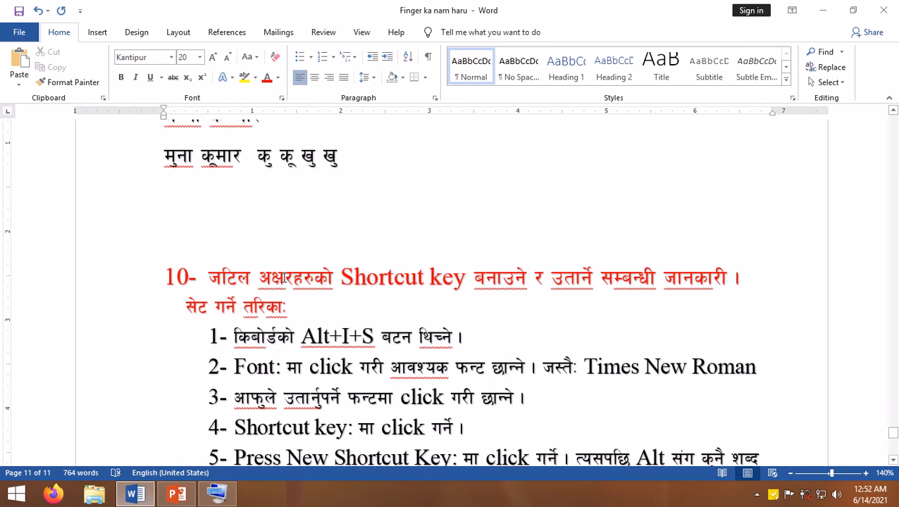
scroll(284, 278, "down", 1)
scroll(284, 278, "up", 3)
scroll(285, 277, "down", 5)
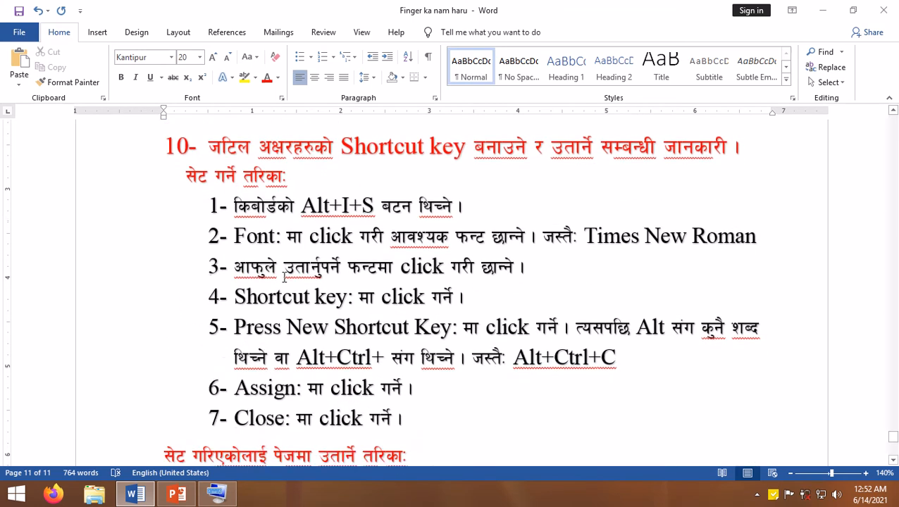
scroll(285, 277, "up", 3)
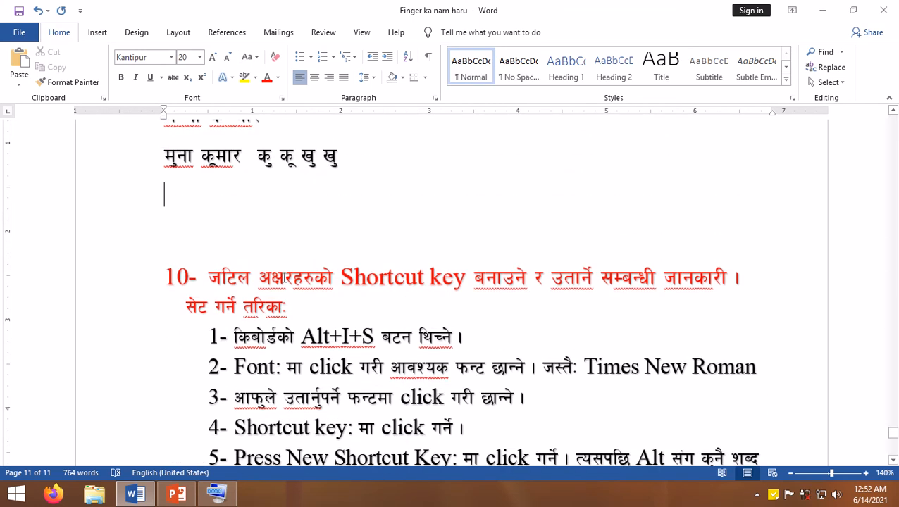
- Open the Symbol dialog, set its font to Times New Roman, and insert Ü on the empty line above section 10
key("alt+i")
key("s")
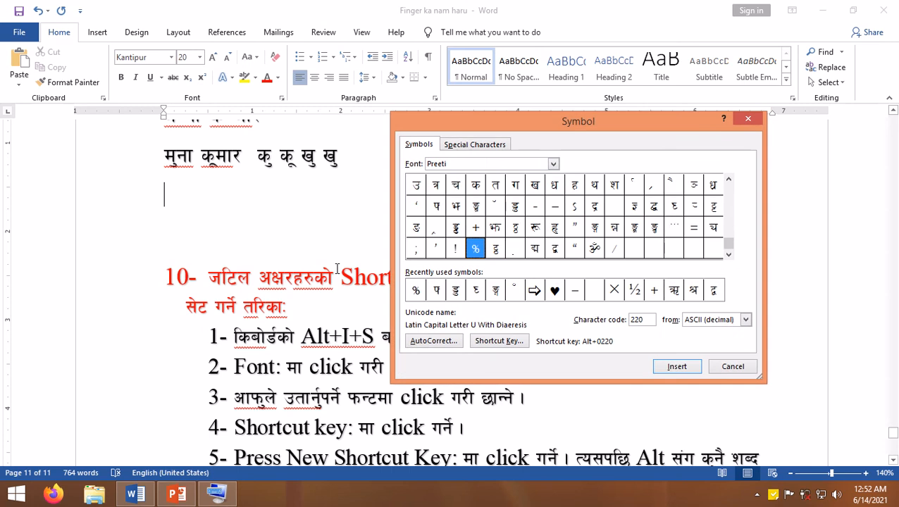
mouse_move(502, 117)
left_mouse_down()
mouse_move(520, 121)
mouse_move(503, 104)
left_mouse_up()
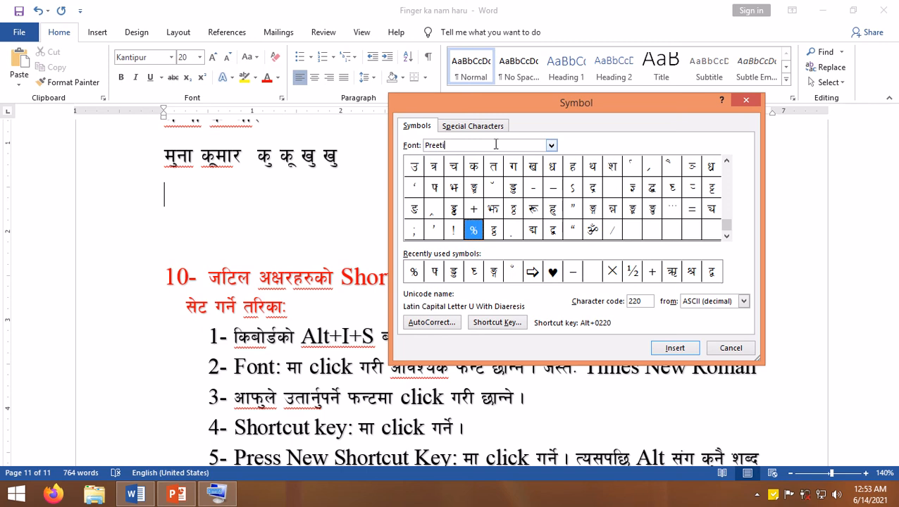
key("BackSpace")
key("BackSpace")
key("BackSpace")
key("BackSpace")
key("BackSpace")
key("BackSpace")
type("times new")
key("Return")
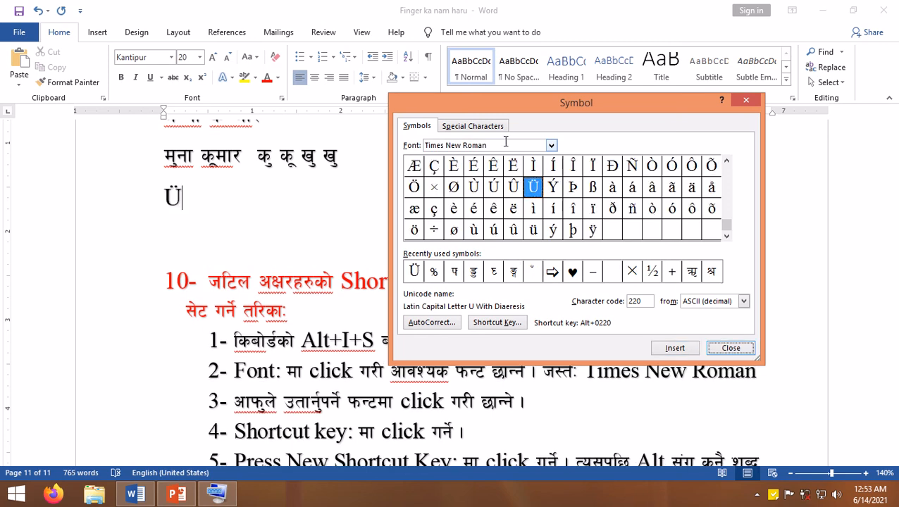
left_click(551, 145)
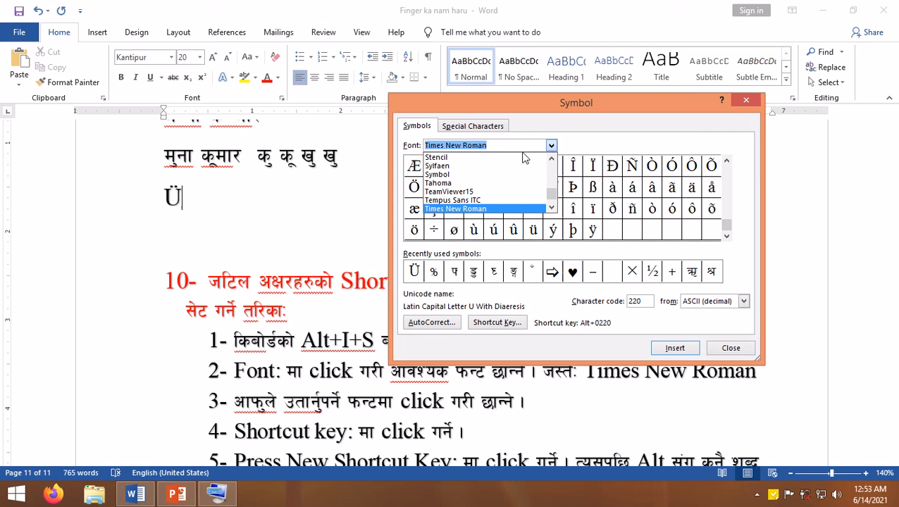
left_click(461, 209)
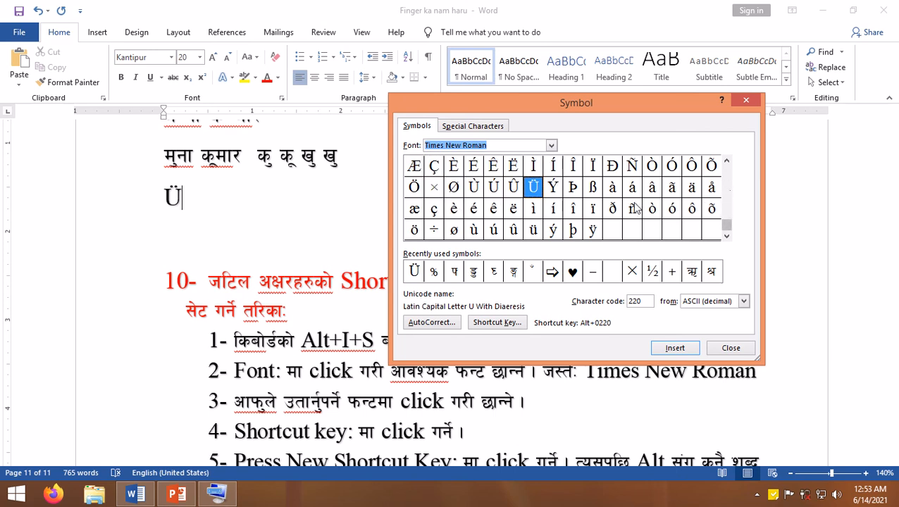
- Browse the Times New Roman symbol grid from the accented letters to the basic characters and back
left_click(726, 164)
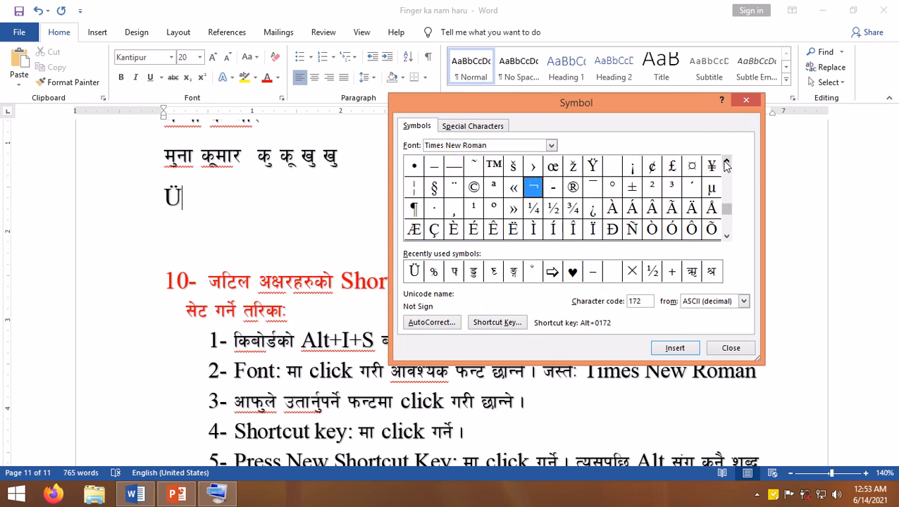
left_click(727, 164)
left_click(727, 164)
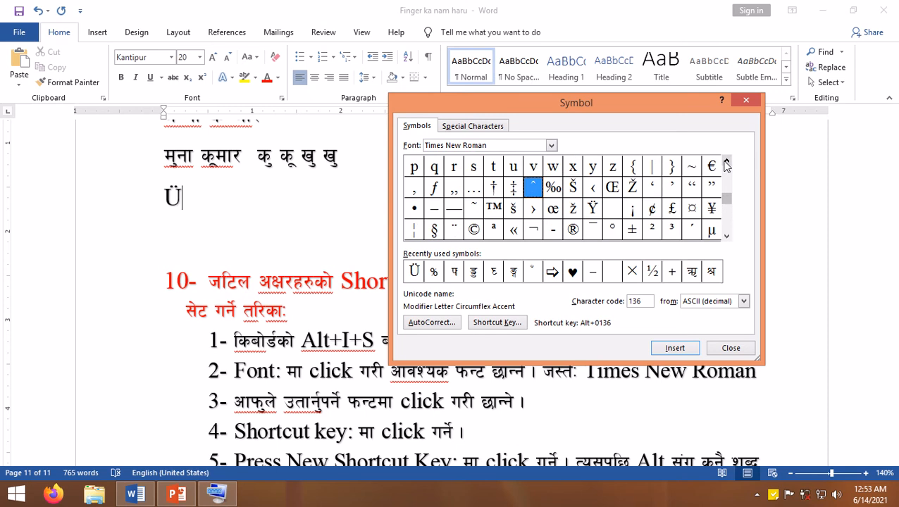
left_click(726, 164)
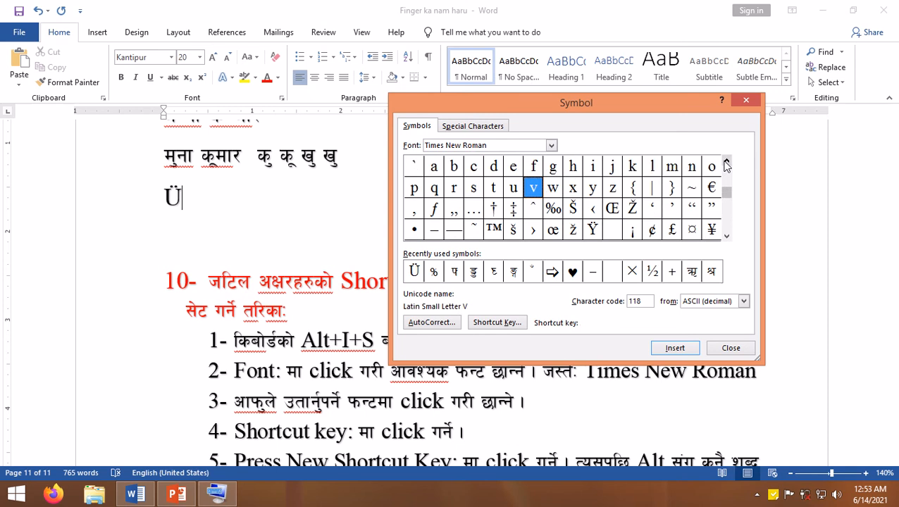
left_click(726, 164)
left_click(726, 164)
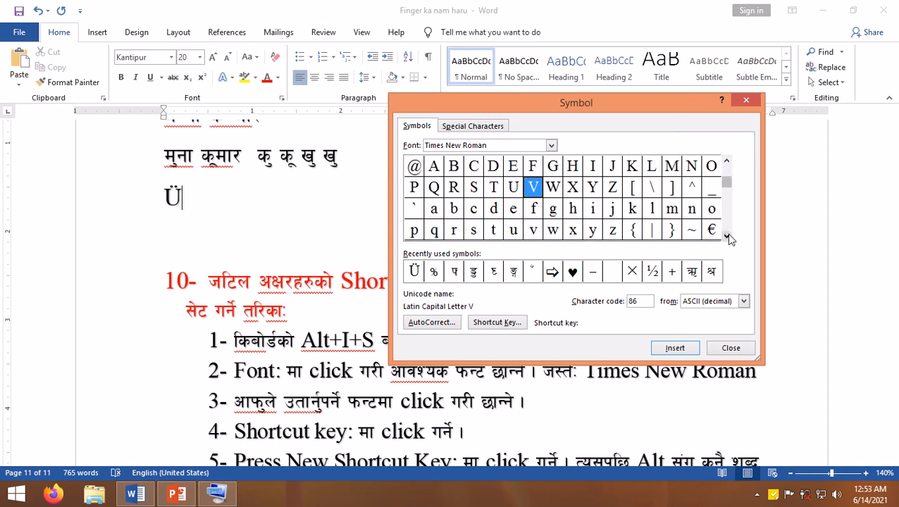
left_click(726, 163)
left_click(726, 164)
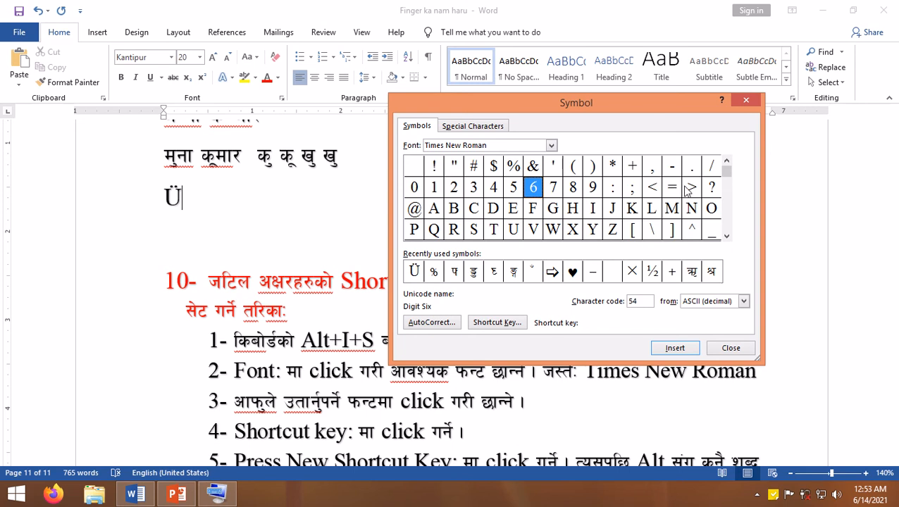
left_click(727, 237)
left_click(727, 238)
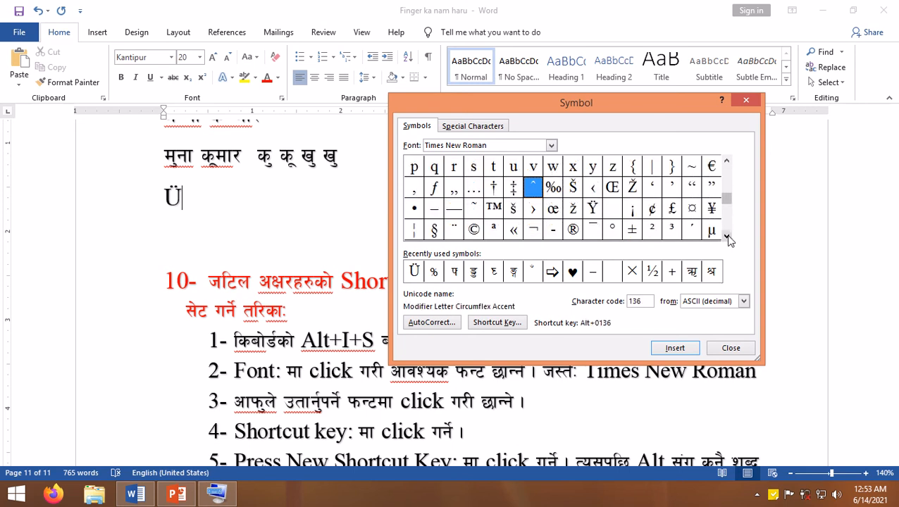
left_click(727, 237)
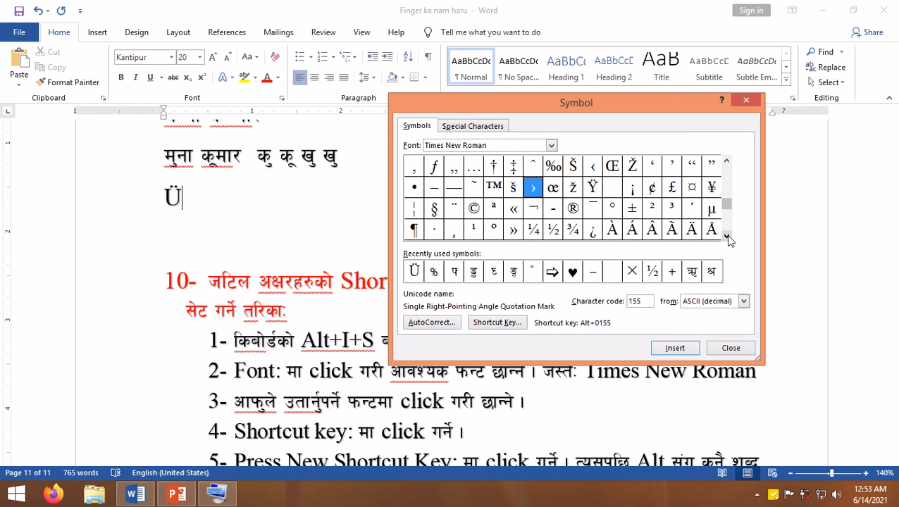
left_click(727, 237)
left_click(727, 237)
left_click(727, 237)
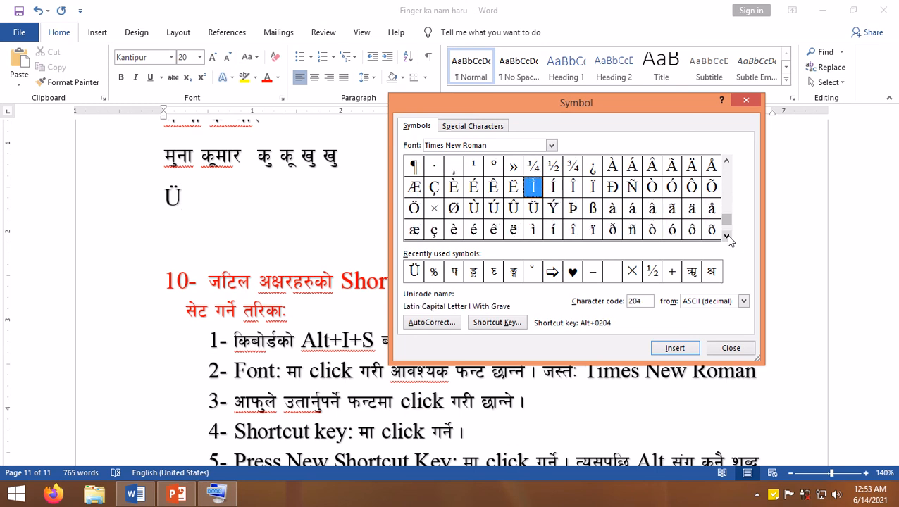
left_click(727, 237)
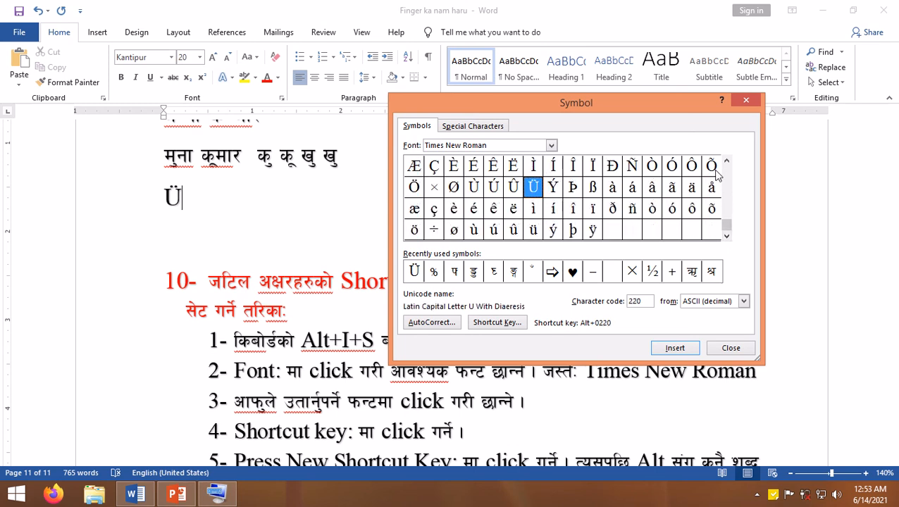
- Select the greater-than sign in the symbol grid and open its keyboard shortcut settings
left_click(726, 181)
left_click(727, 181)
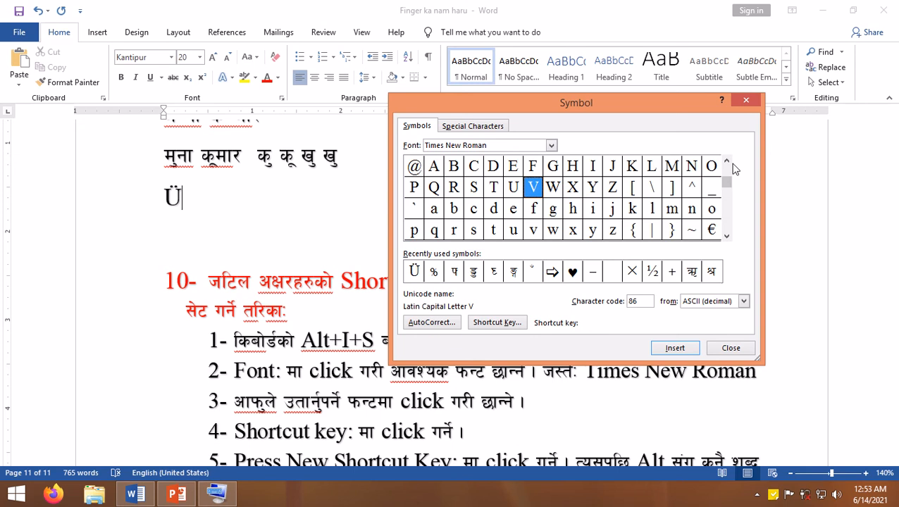
left_click(727, 163)
left_click(727, 163)
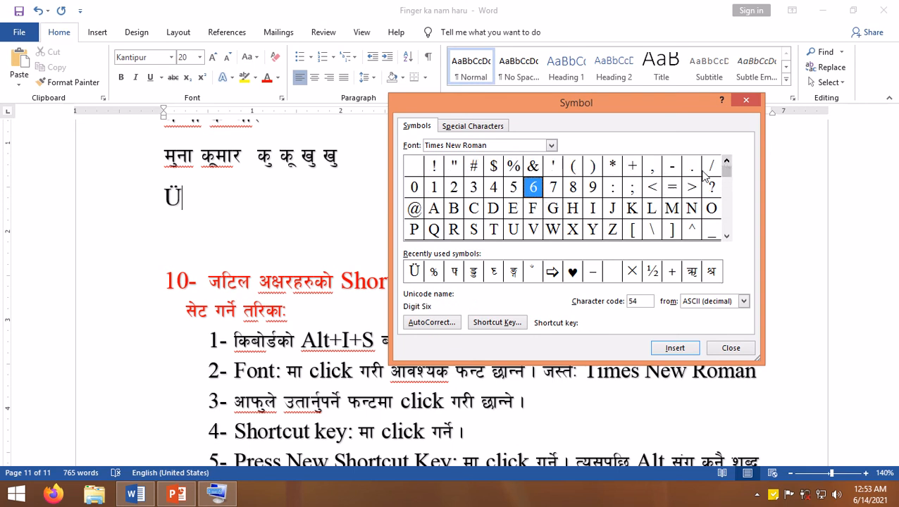
left_click(692, 189)
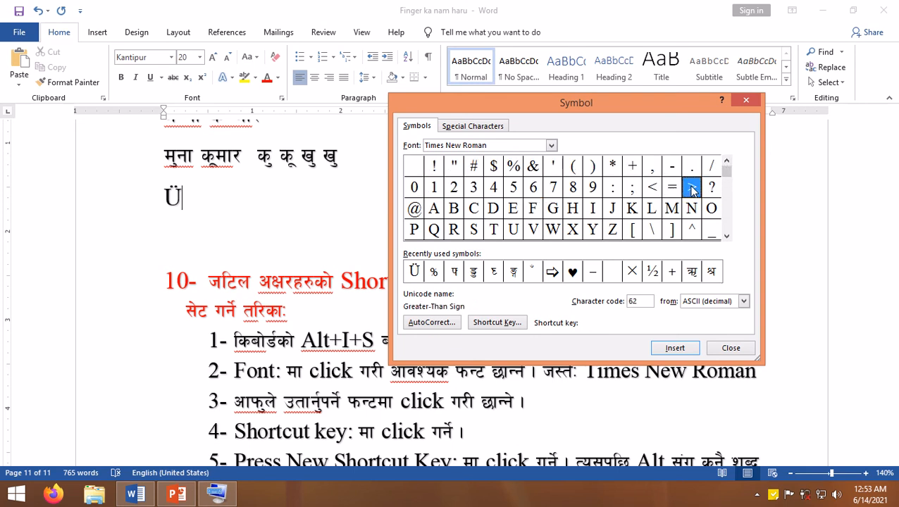
left_click(498, 323)
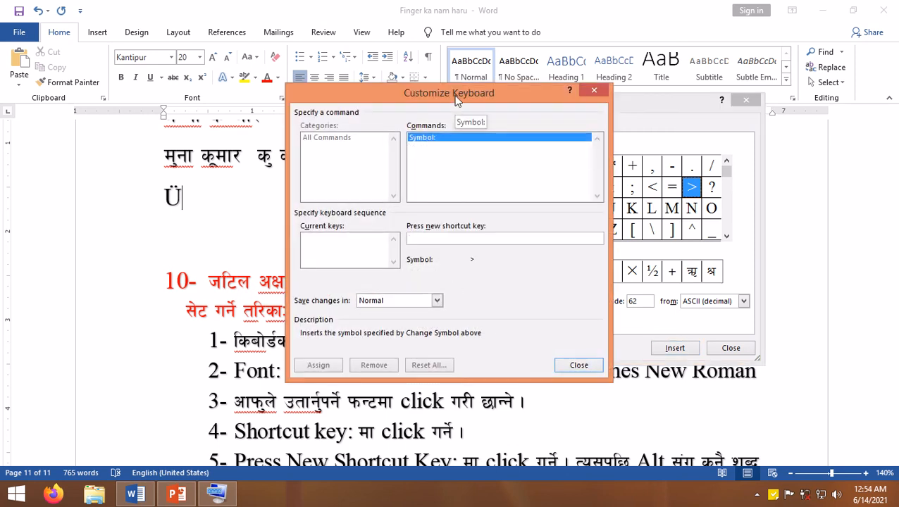
left_click_drag(451, 95, 407, 94)
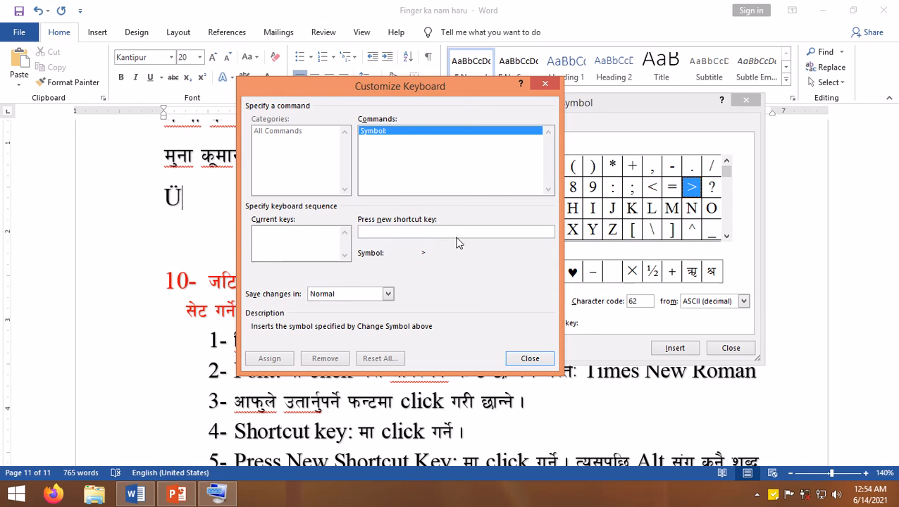
- Try Alt+Ctrl+C and Alt+Ctrl+X as the new shortcut for the greater-than sign, clearing each one
key("ctrl+alt+c")
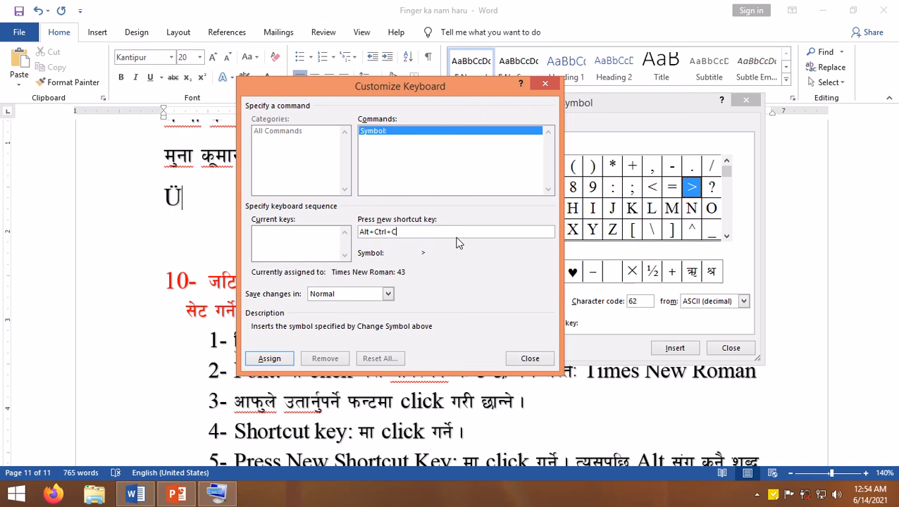
key("c")
key("BackSpace")
key("BackSpace")
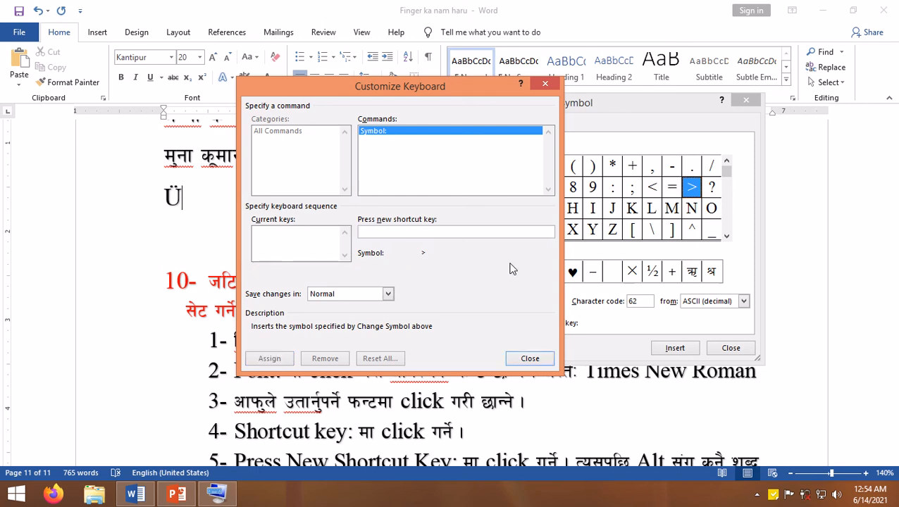
key("alt+ctrl+x")
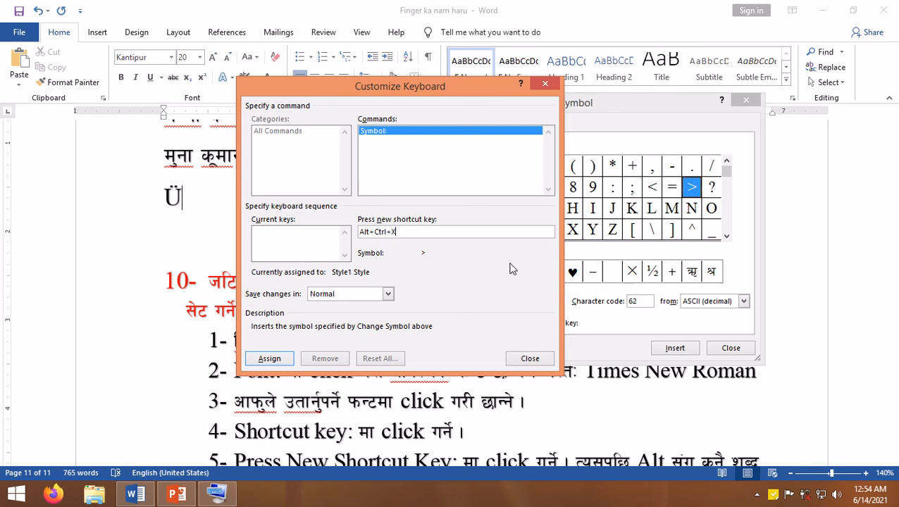
key("BackSpace")
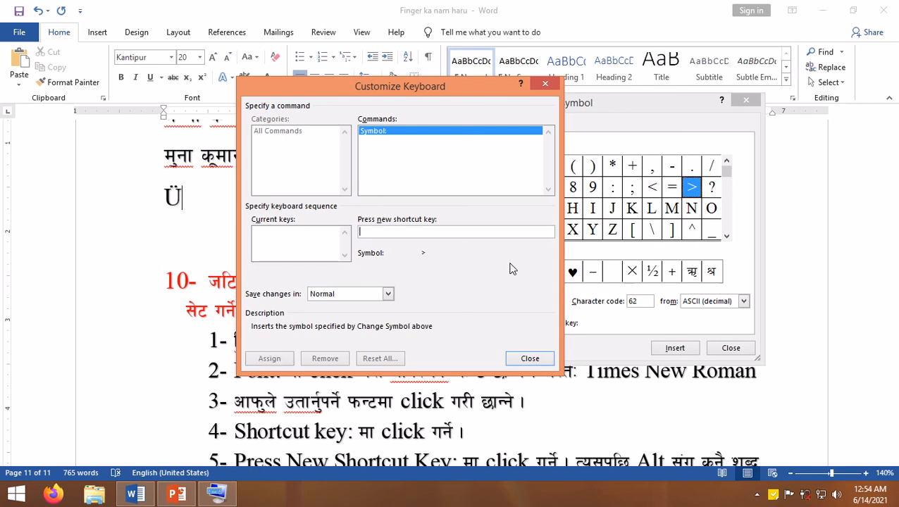
- Assign Alt+Ctrl+B as the shortcut for the greater-than sign and close the Customize Keyboard and Symbol dialogs
key("alt+ctrl+b")
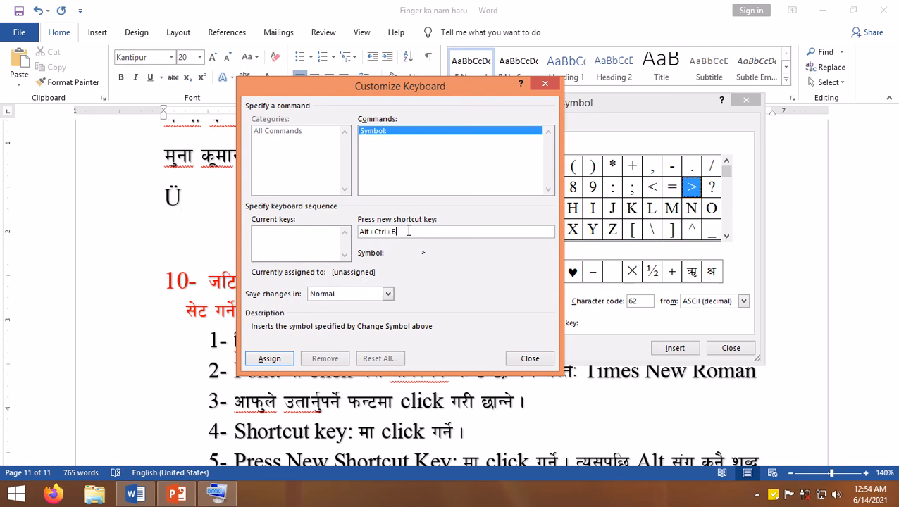
left_click(267, 361)
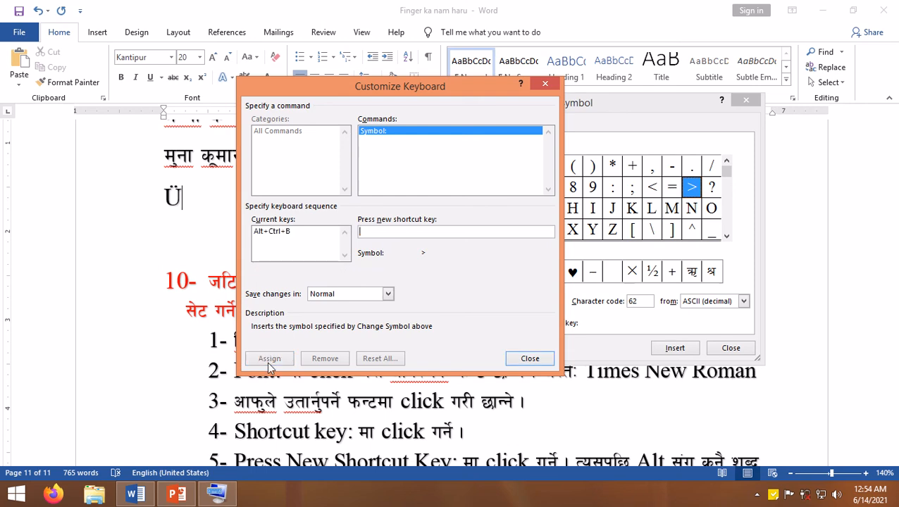
left_click(534, 364)
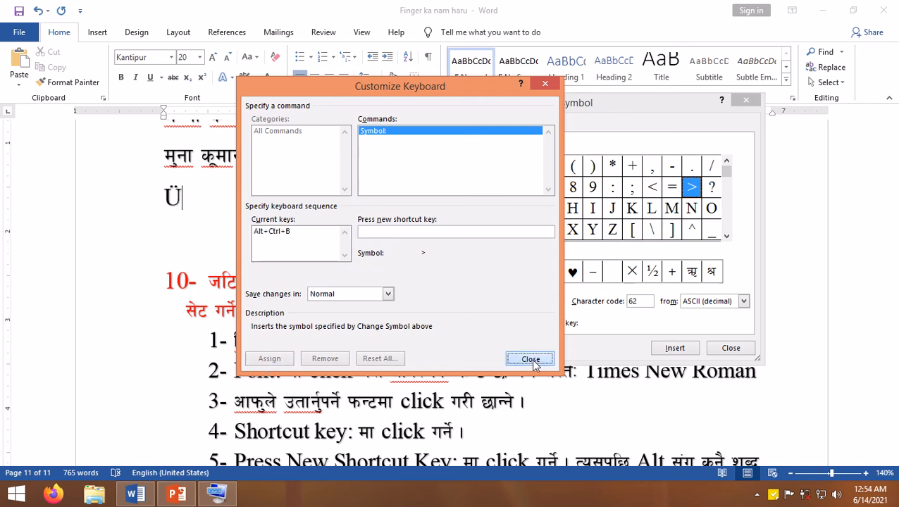
left_click(730, 348)
scroll(585, 345, "down", 5)
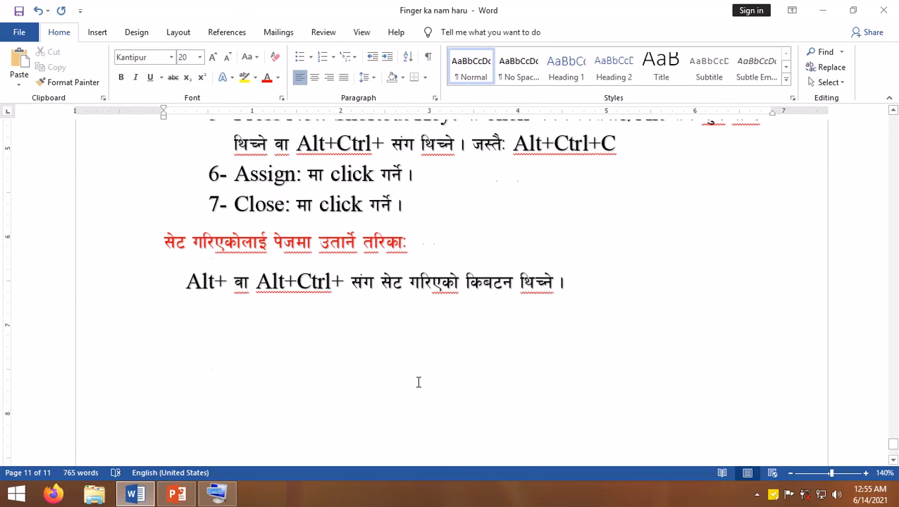
left_click(573, 285)
key("Return")
type("df")
key("BackSpace")
key("BackSpace")
key("BackSpace")
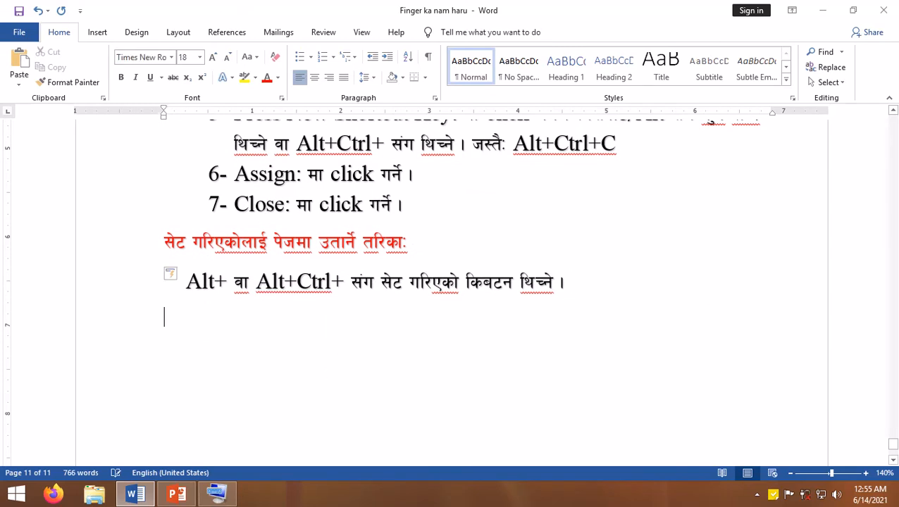
key("BackSpace")
key("Return")
type("d")
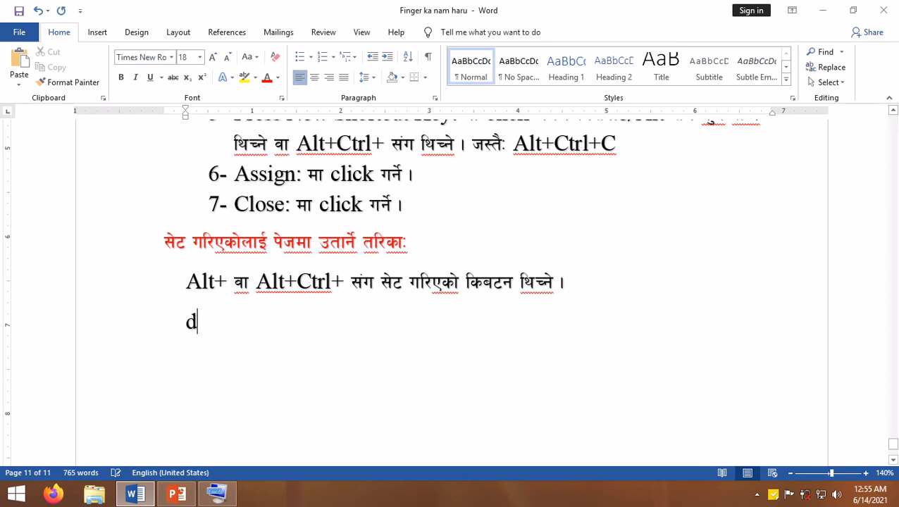
key("BackSpace")
key("BackSpace")
key("BackSpace")
key("Return")
type("d]")
key("BackSpace")
key("BackSpace")
key("BackSpace")
key("BackSpace")
key("BackSpace")
key("BackSpace")
type("।")
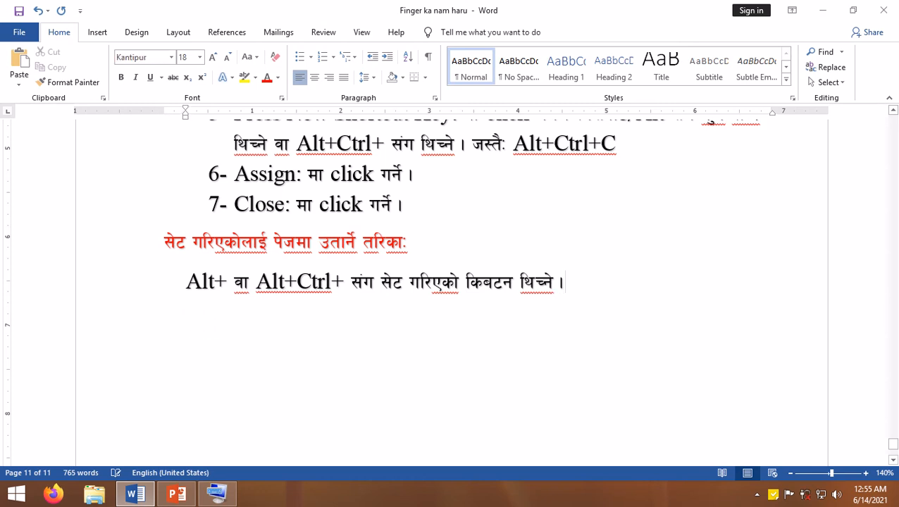
type(" मेरो नाम ")
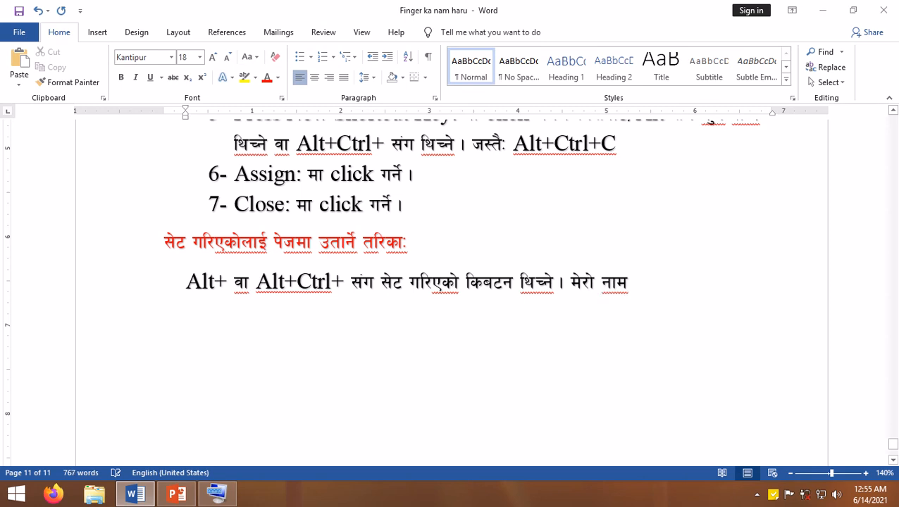
type("एबीस")
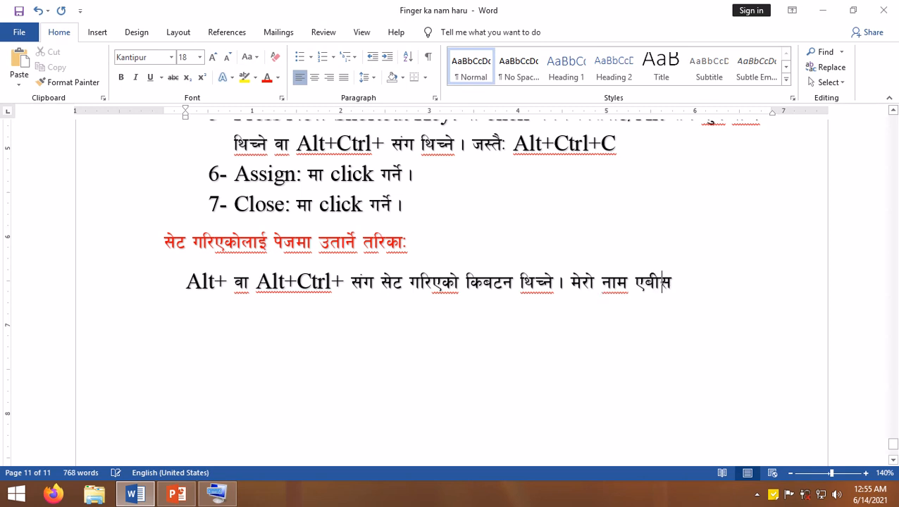
type("ा हो")
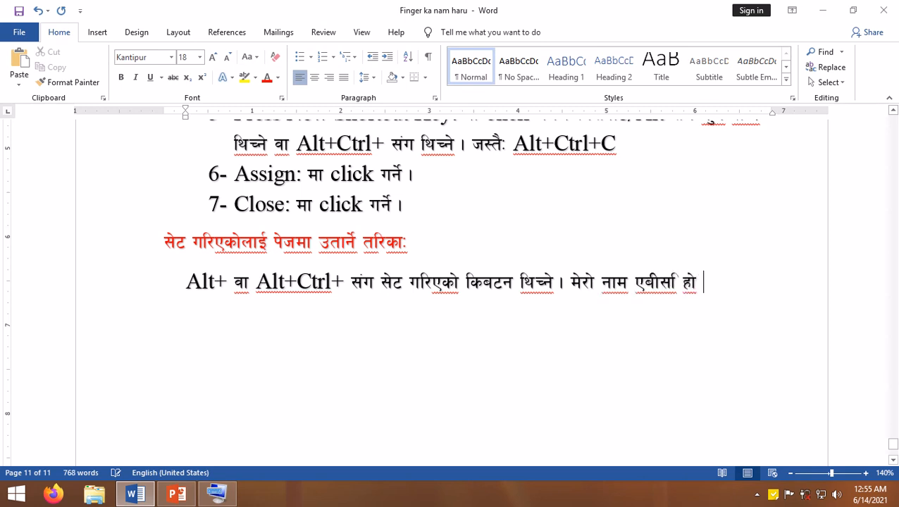
- Add मेरो नाम एबीसी > कमा पि at the end of the last instruction line, including the greater-than symbol
key("BackSpace")
key("BackSpace")
type("ा")
key("BackSpace")
key("BackSpace")
key("BackSpace")
type("ी > कमा पि")
key("Return")
type("sdfslfksdfsf")
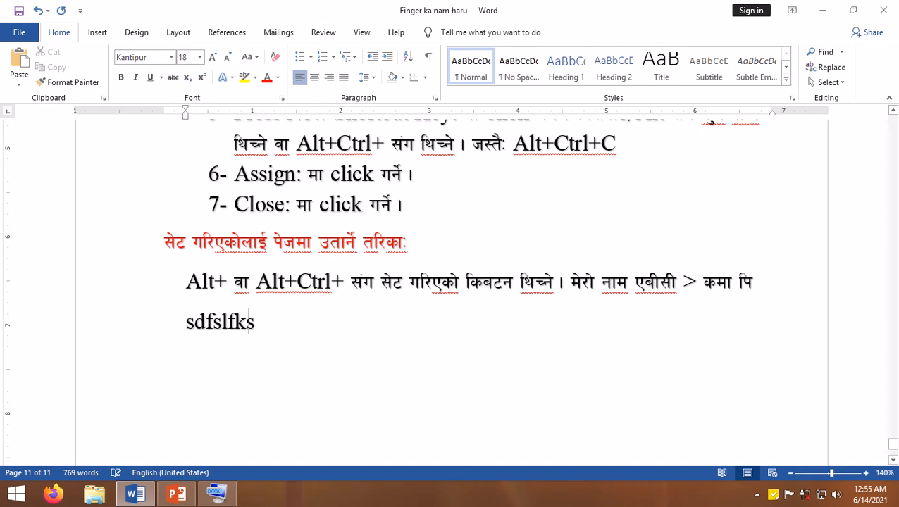
key("BackSpace")
key("BackSpace")
key("BackSpace")
key("BackSpace")
key("BackSpace")
key("BackSpace")
key("BackSpace")
key("BackSpace")
key("BackSpace")
key("BackSpace")
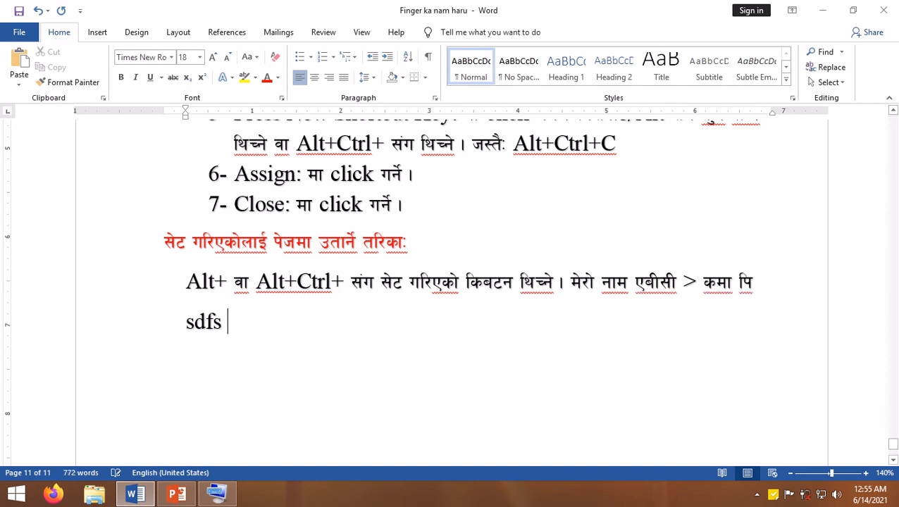
key("BackSpace")
key("BackSpace")
key("BackSpace")
key("BackSpace")
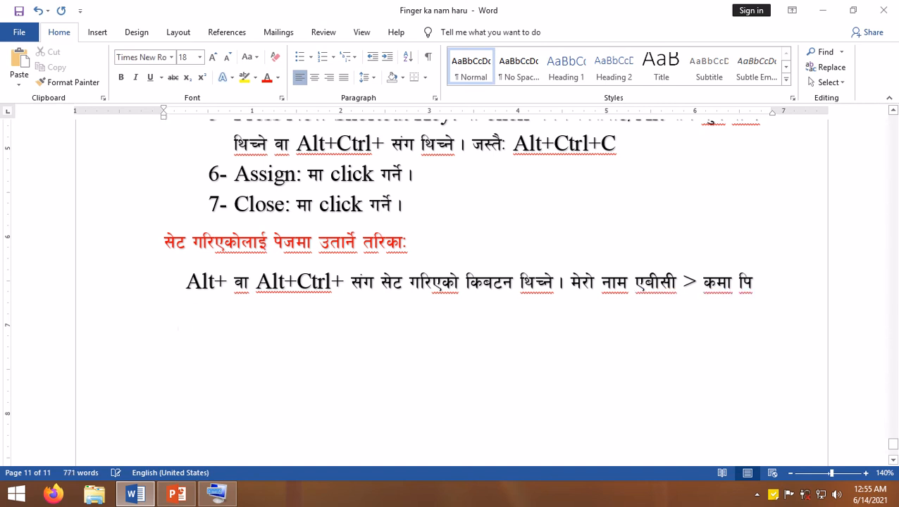
- Insert a greater-than sign on a new line below the last instruction and undo its automatic bullet formatting
key("Return")
type(">")
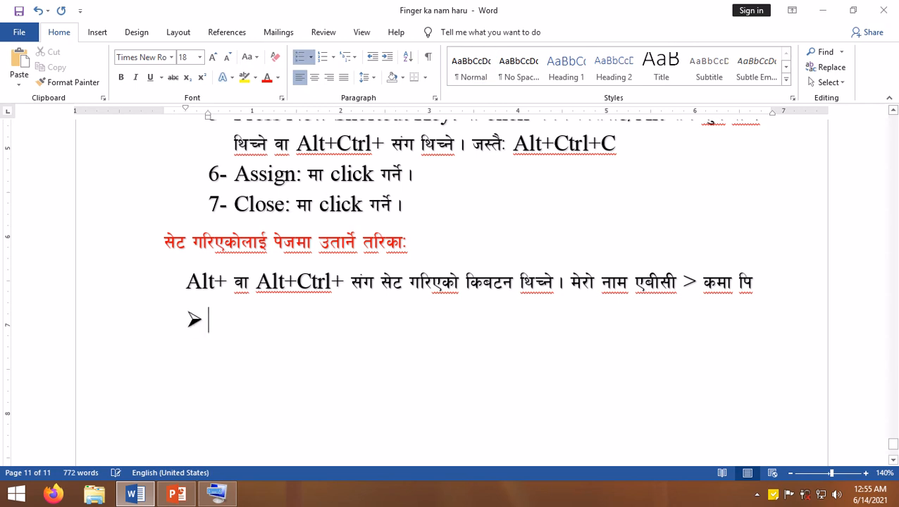
key("BackSpace")
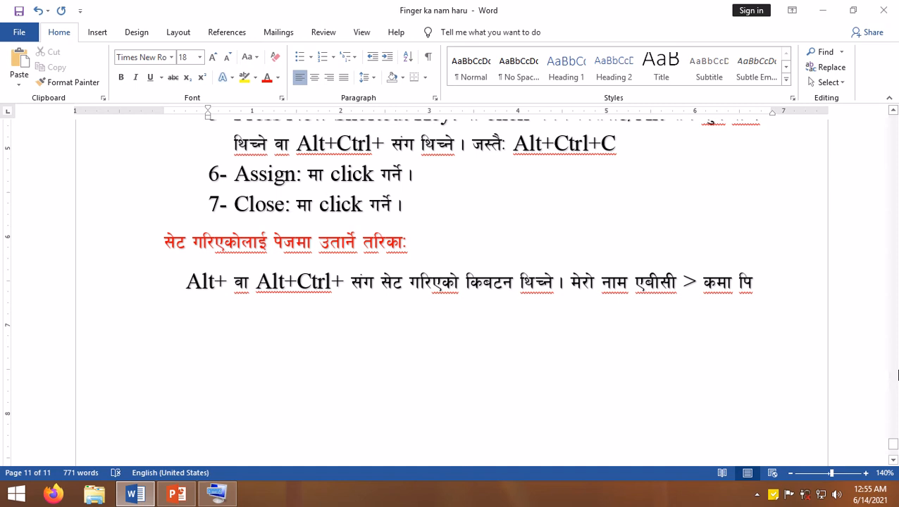
key("ctrl+alt+v")
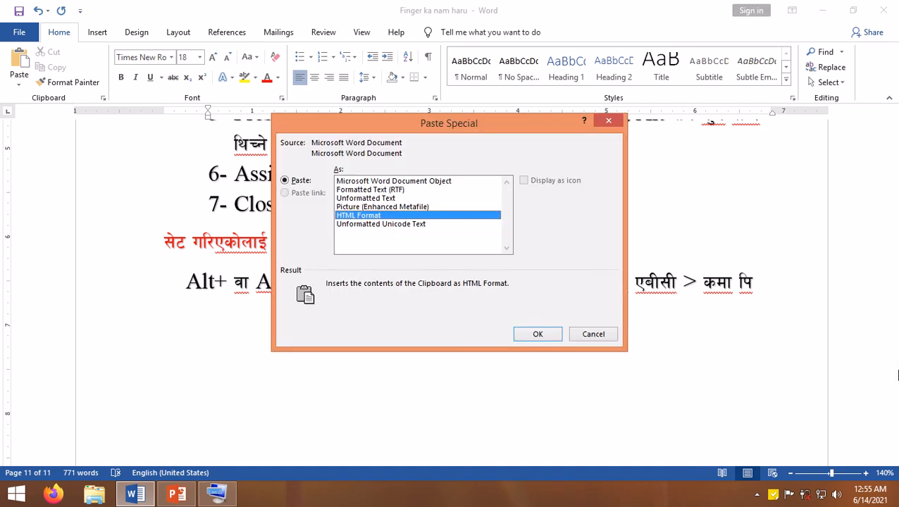
key("Escape")
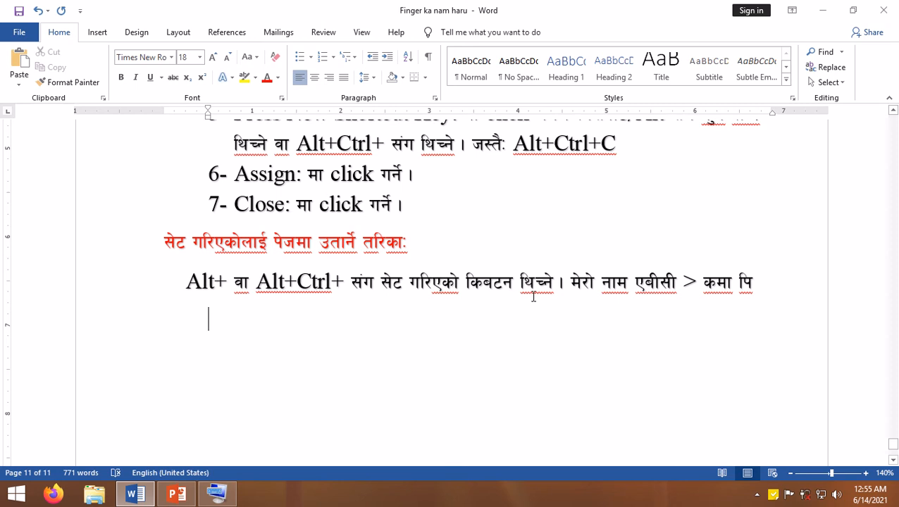
type(">")
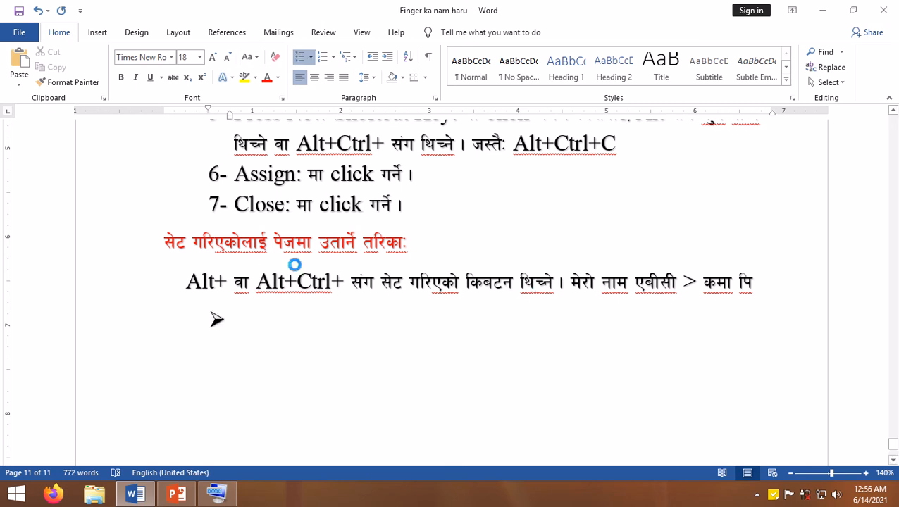
key("ctrl+z")
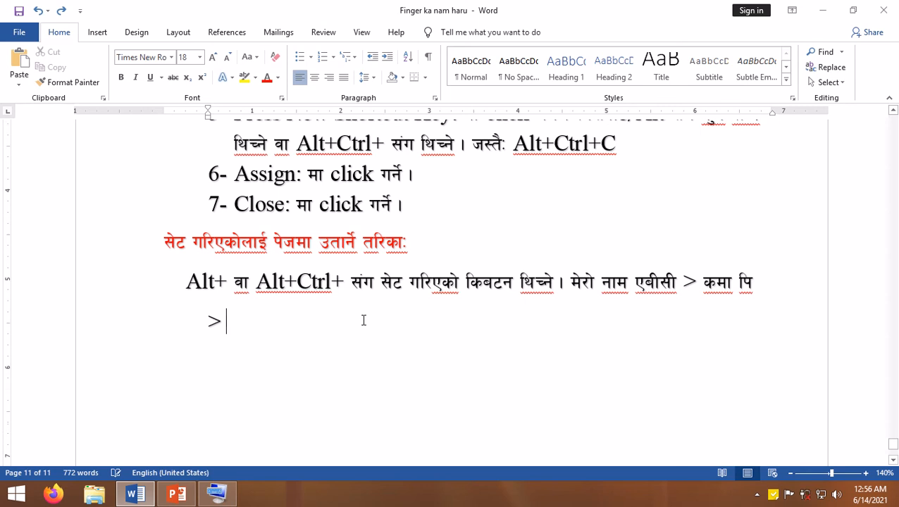
- Minimize the document and highlight the list of Nepali typing tips in the desktop sticky note for review
scroll(364, 323, "up", 3)
scroll(386, 289, "down", 7)
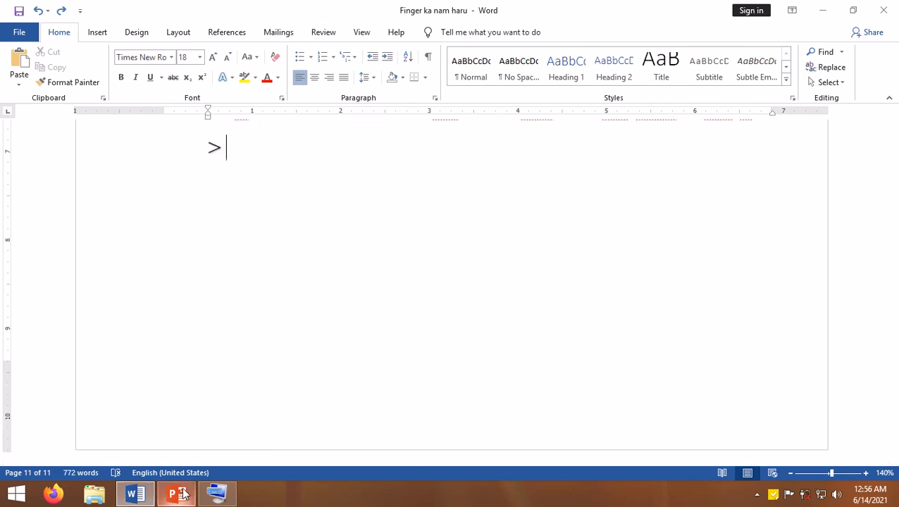
left_click(138, 498)
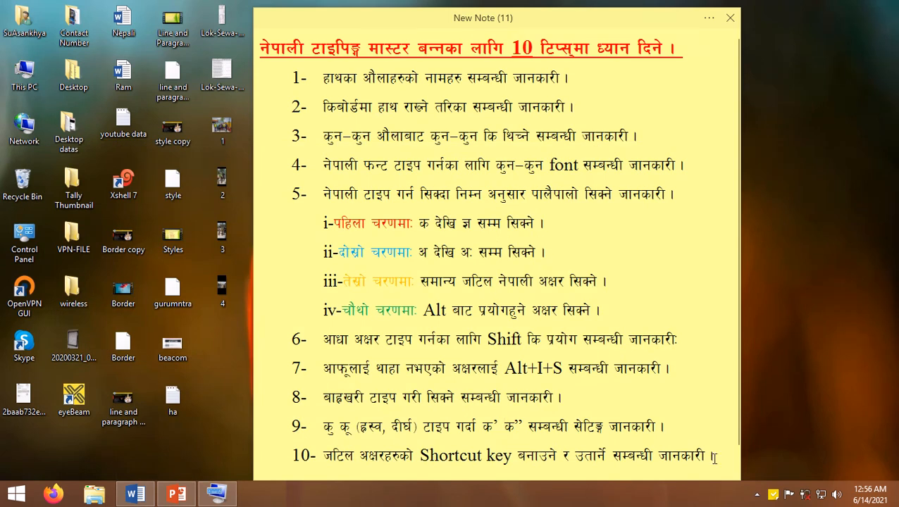
left_click_drag(714, 457, 276, 88)
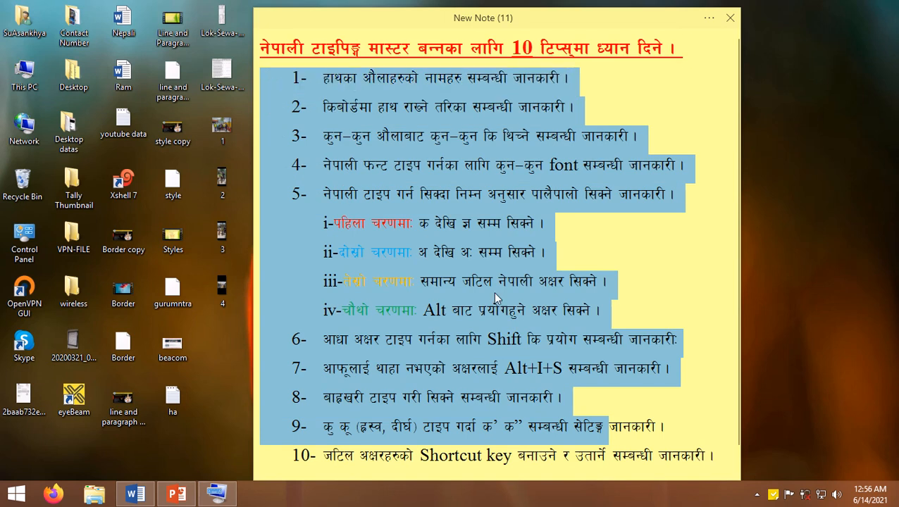
left_click(446, 367)
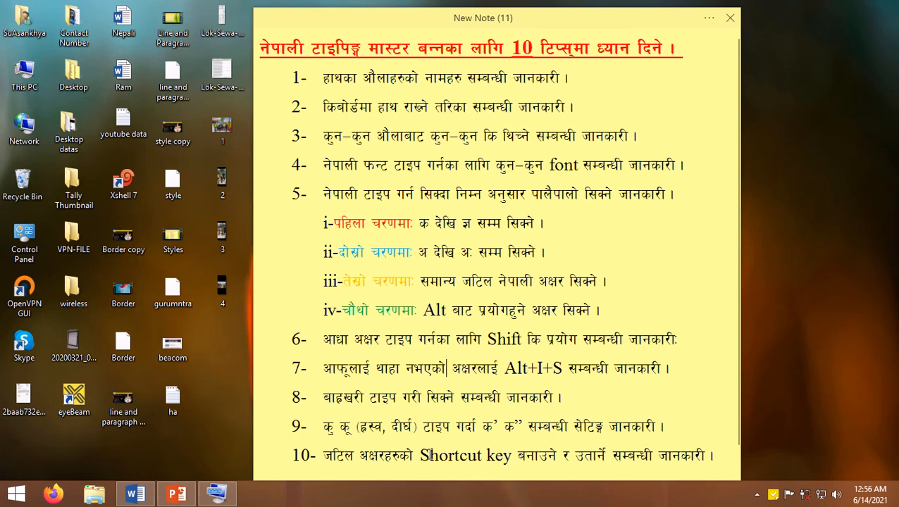
- Switch back to the Word document and review its sections from section 10 back up to the character and Alt-code tables
left_click(121, 495)
scroll(281, 326, "up", 5)
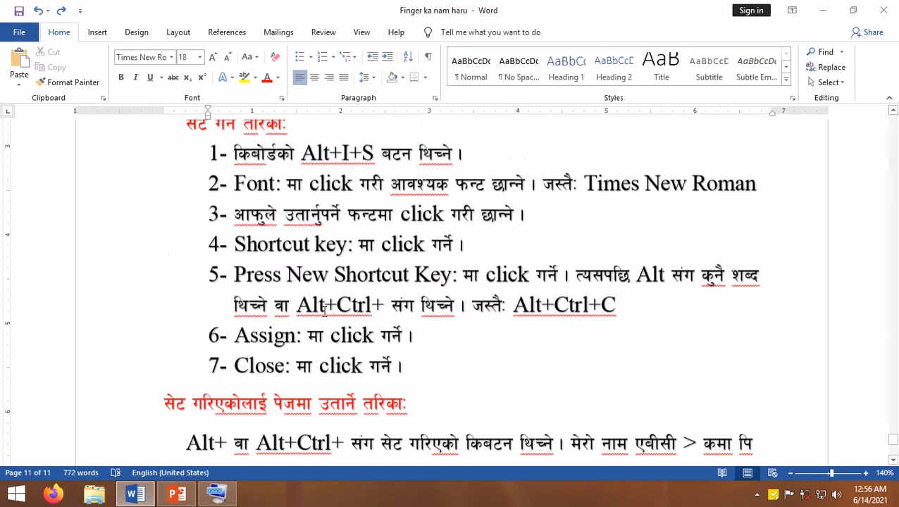
scroll(325, 307, "up", 15)
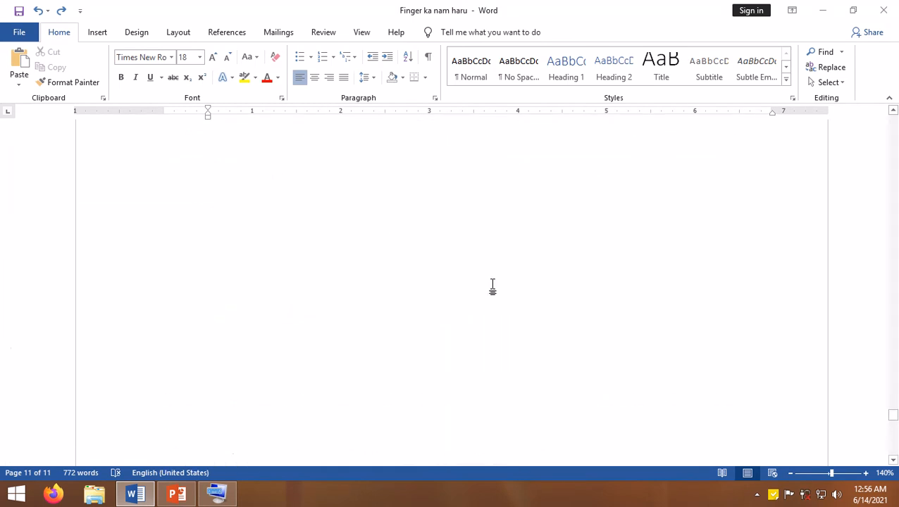
scroll(491, 287, "up", 8)
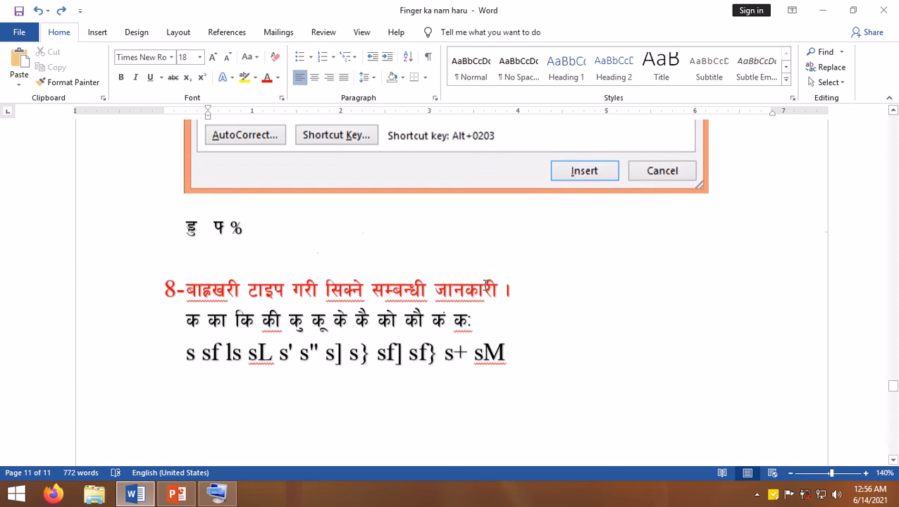
scroll(486, 288, "up", 15)
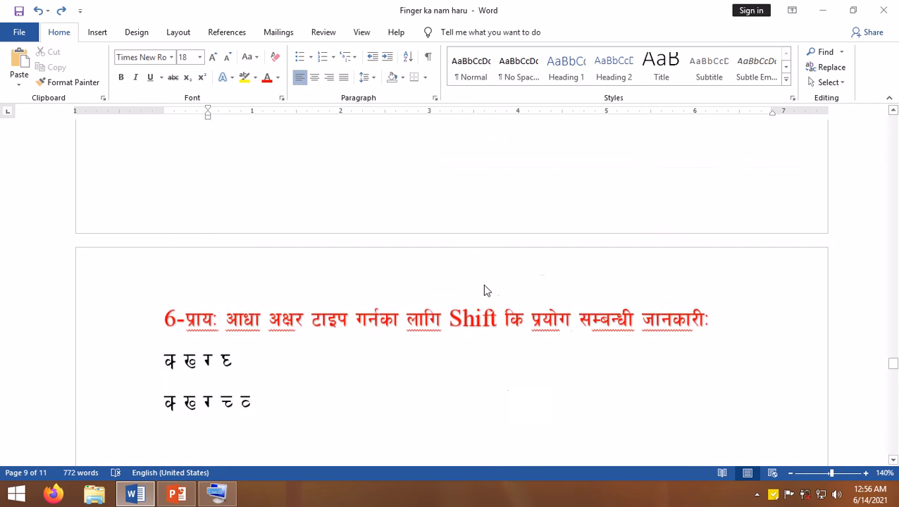
scroll(485, 290, "up", 12)
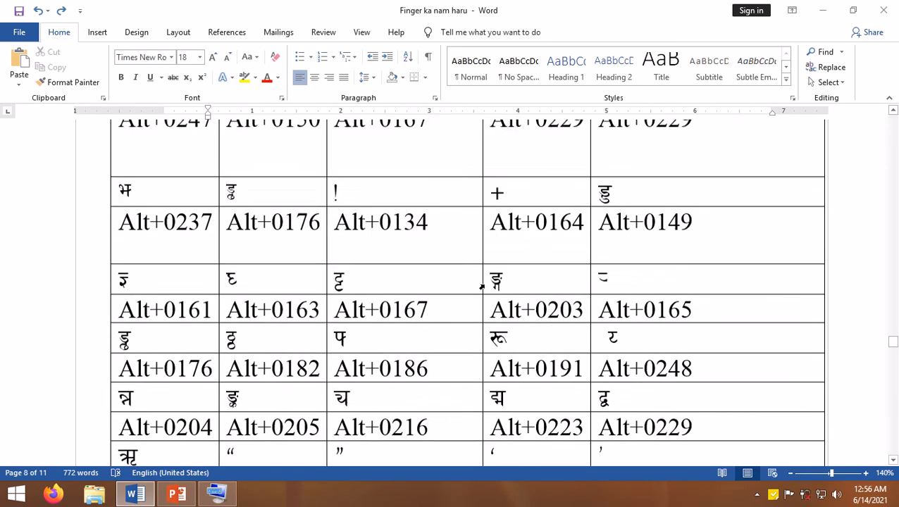
scroll(481, 288, "down", 5)
scroll(483, 286, "up", 5)
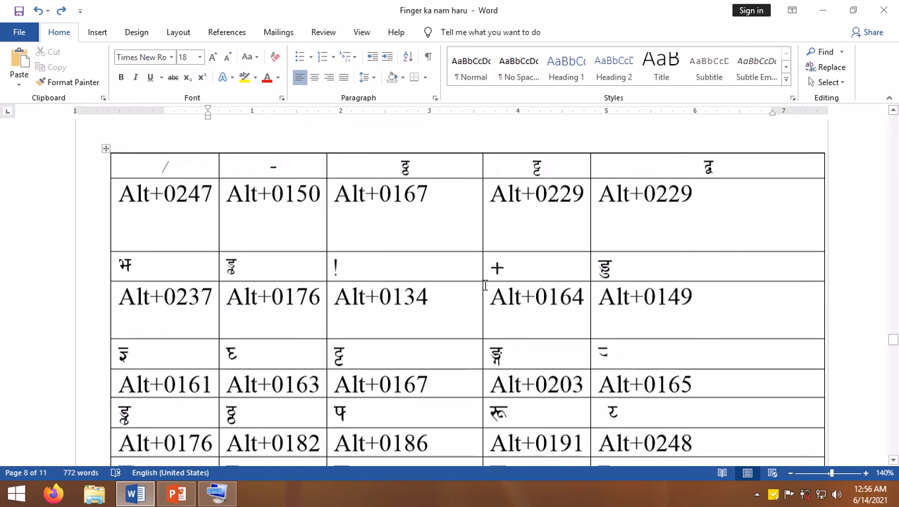
scroll(485, 284, "up", 15)
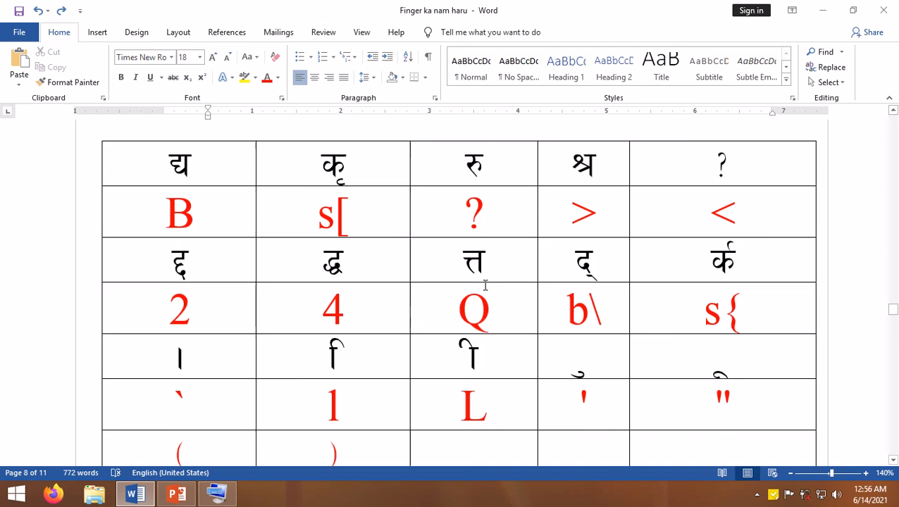
scroll(485, 284, "up", 1)
scroll(257, 236, "down", 3)
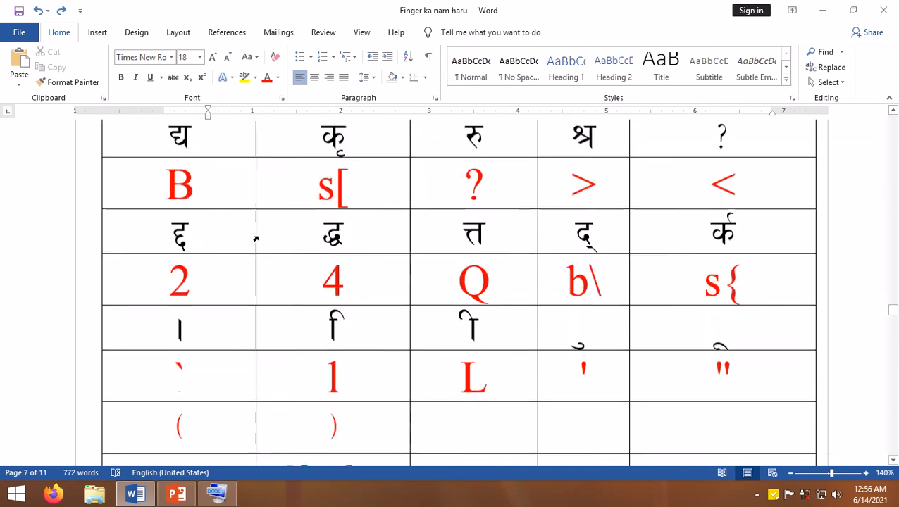
- Review the section iii character table and highlight the key O under इ in the section ii vowel table
scroll(342, 279, "up", 1)
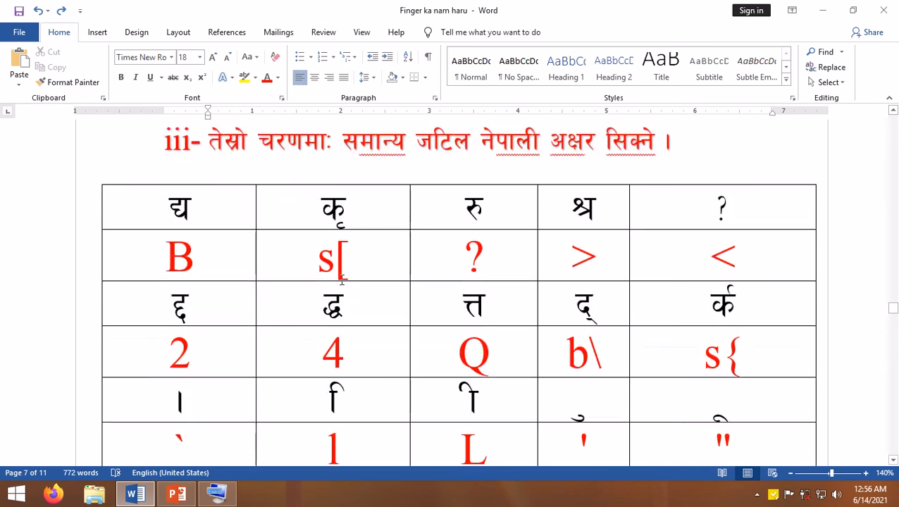
scroll(341, 280, "down", 4)
scroll(342, 280, "down", 2)
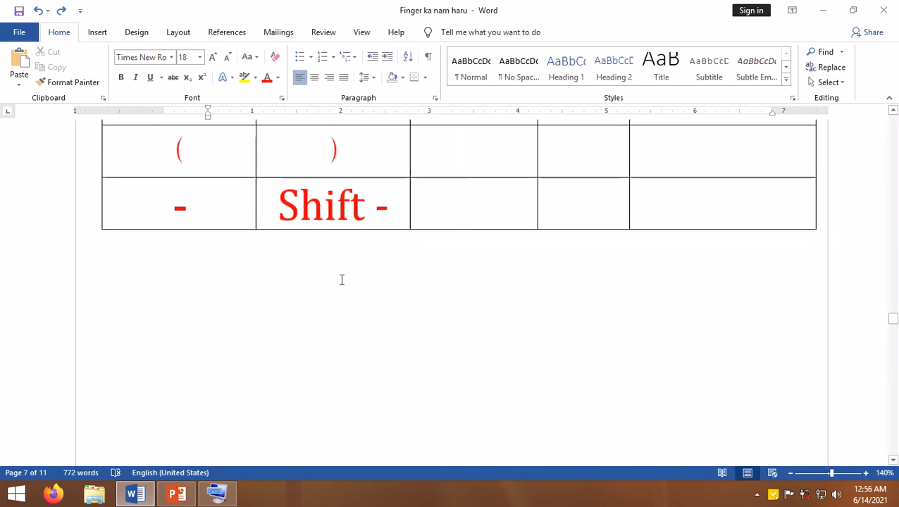
scroll(429, 317, "up", 6)
scroll(429, 317, "up", 10)
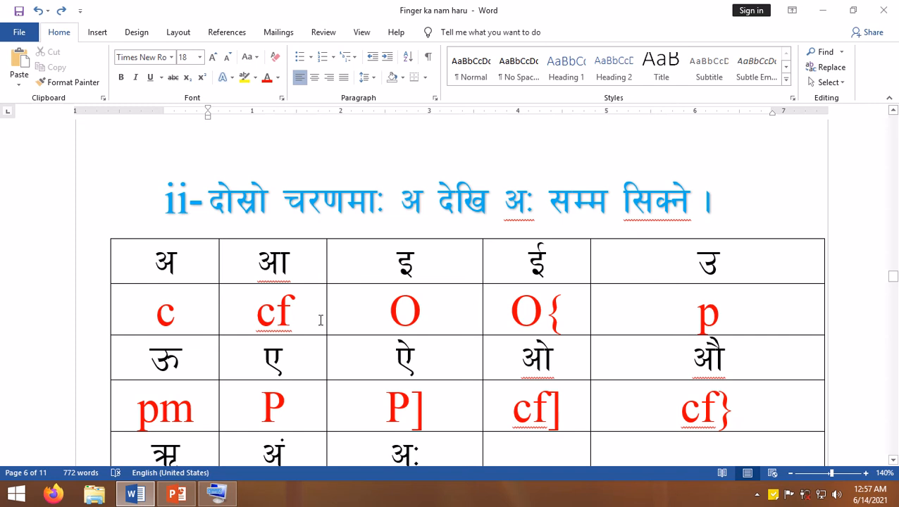
double_click(389, 309)
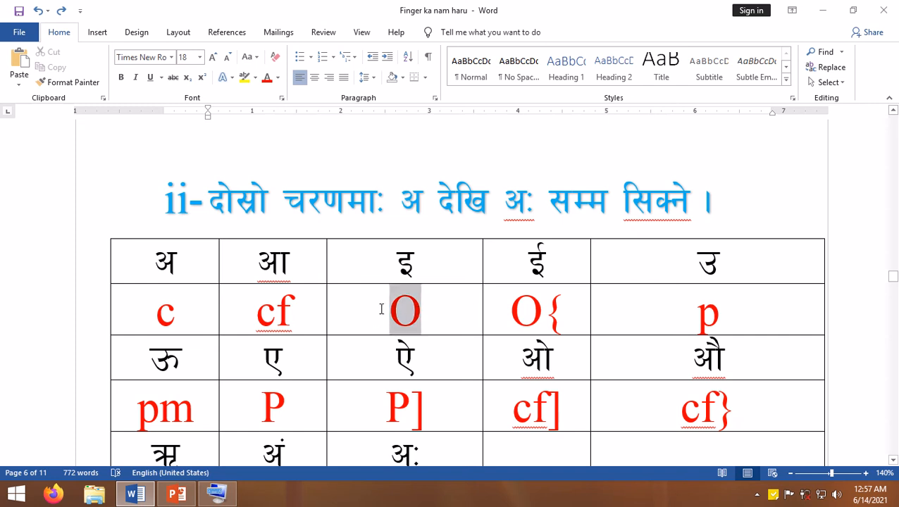
left_click(431, 315)
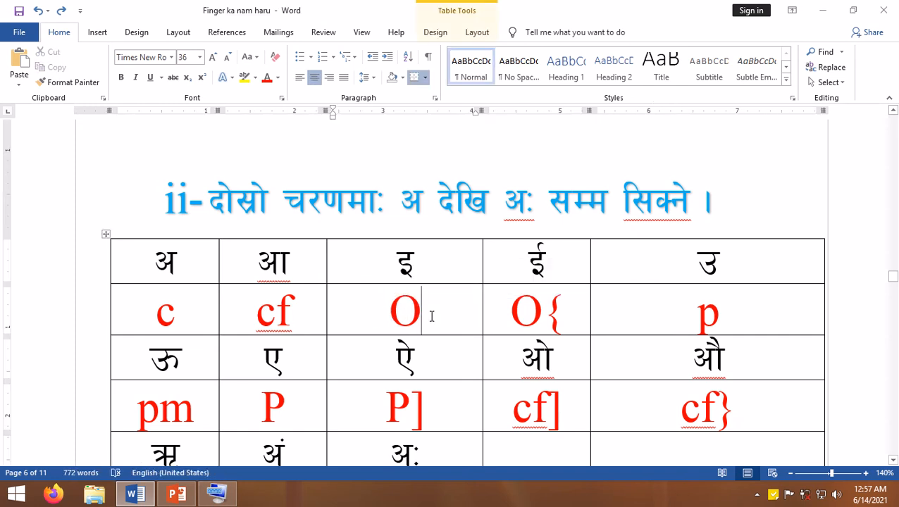
left_click_drag(418, 316, 399, 318)
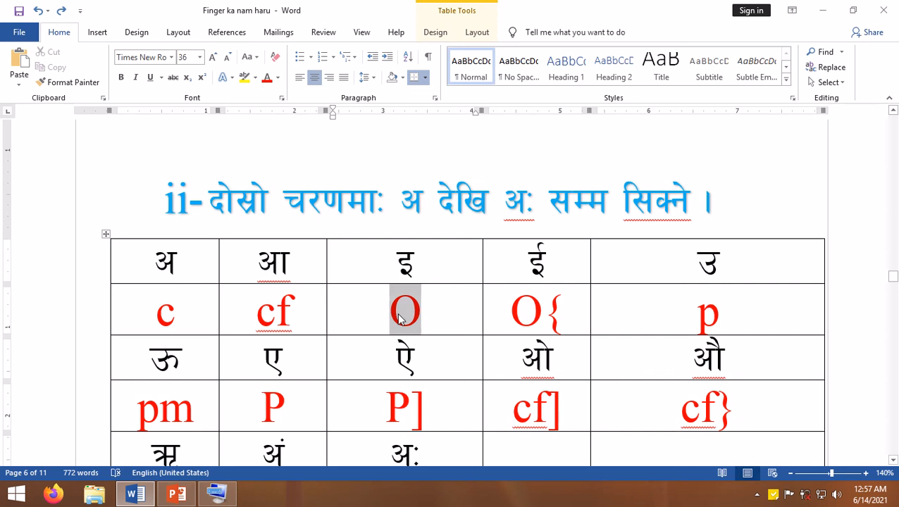
left_click(518, 319)
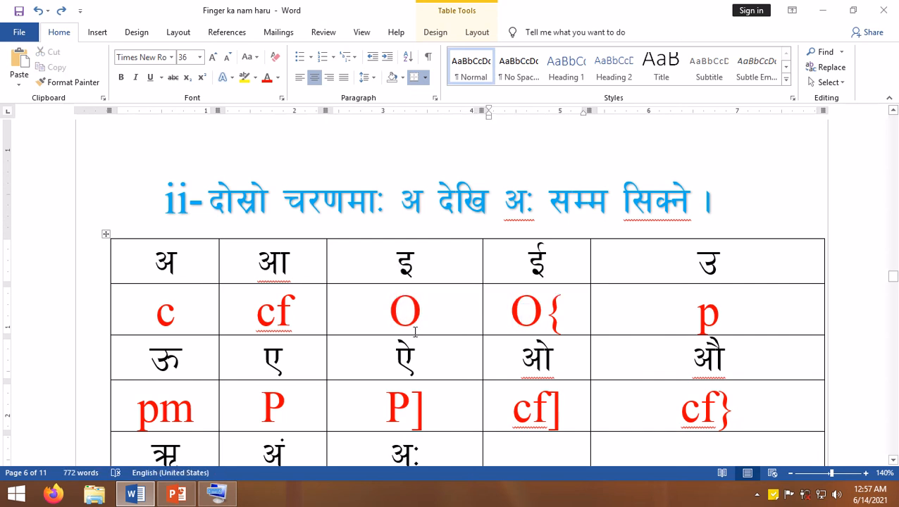
- In the consonant table, add a second ष and a second ज्ञ in their cells and an extra z under श
scroll(392, 337, "down", 3)
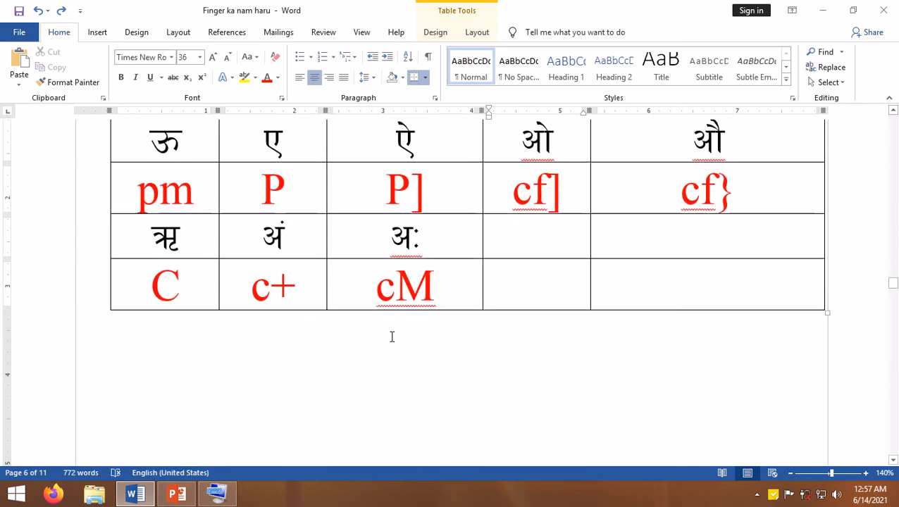
scroll(487, 321, "down", 4)
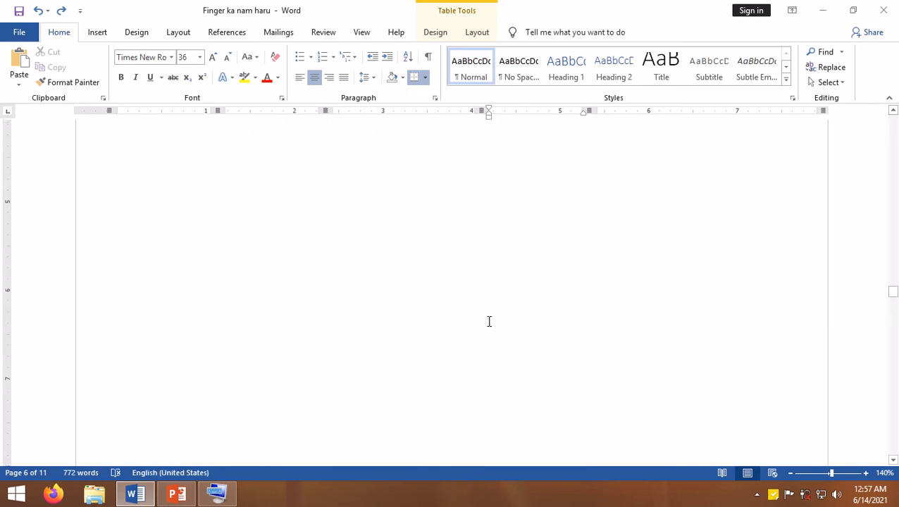
scroll(487, 321, "down", 8)
scroll(488, 312, "up", 6)
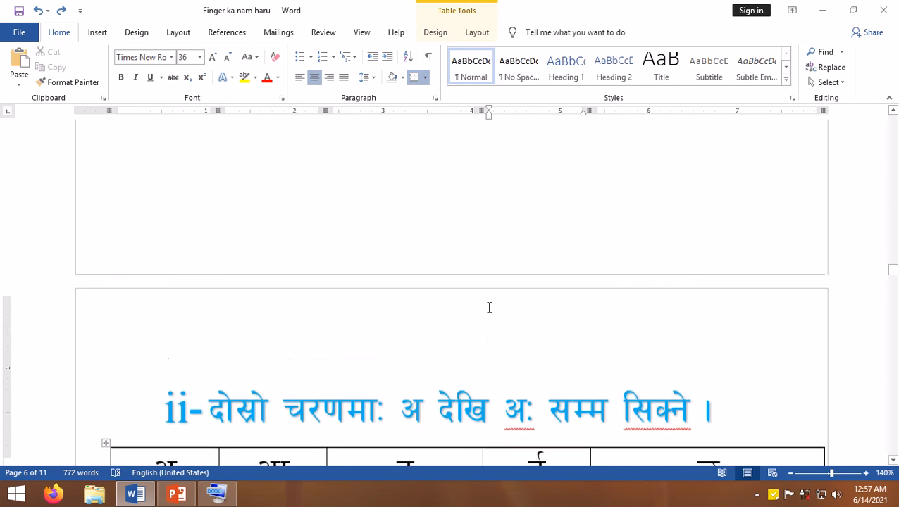
scroll(487, 307, "up", 6)
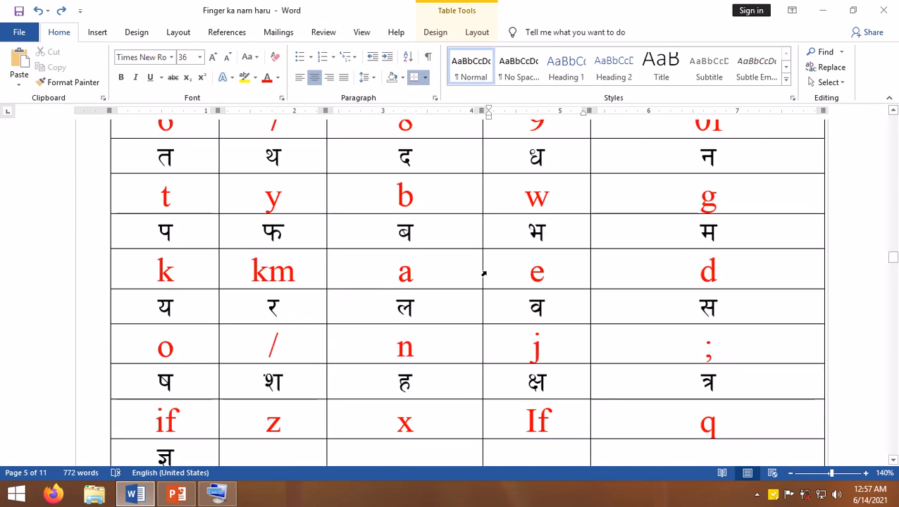
scroll(484, 274, "down", 1)
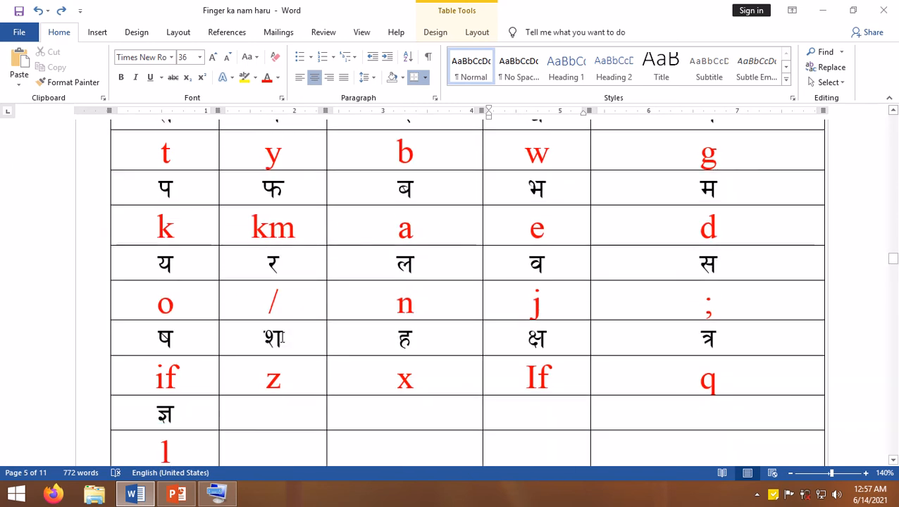
left_click(173, 335)
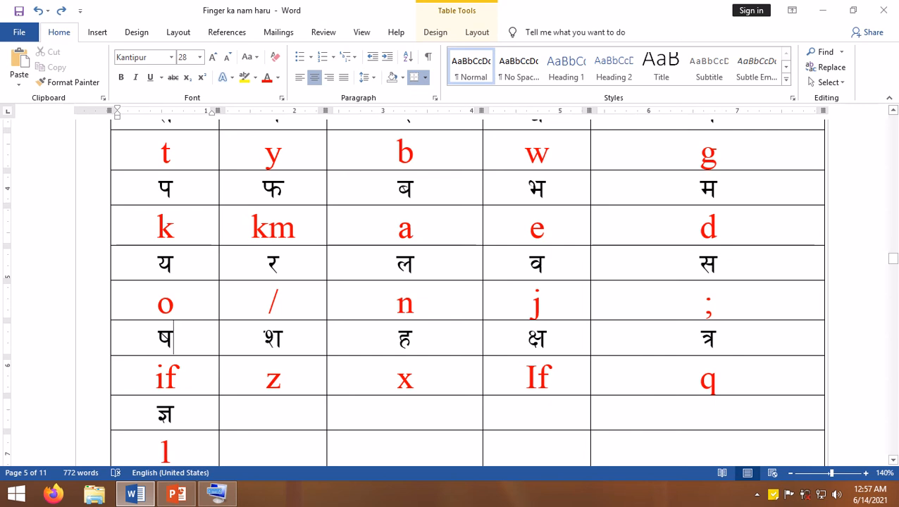
type("if")
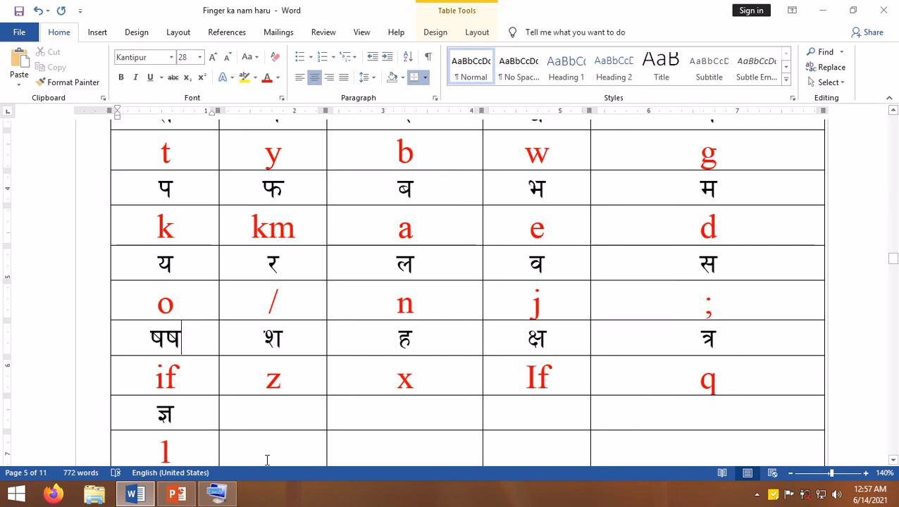
left_click(193, 401)
type("1")
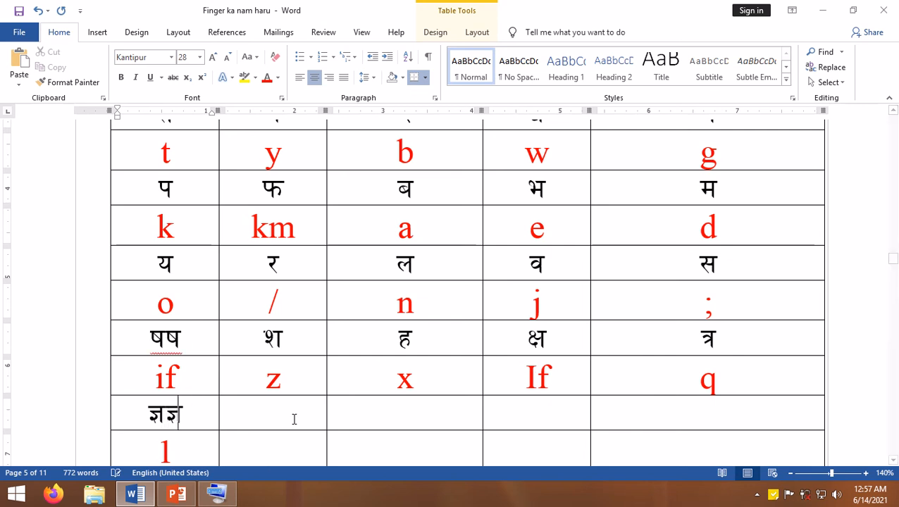
left_click(301, 382)
type("z")
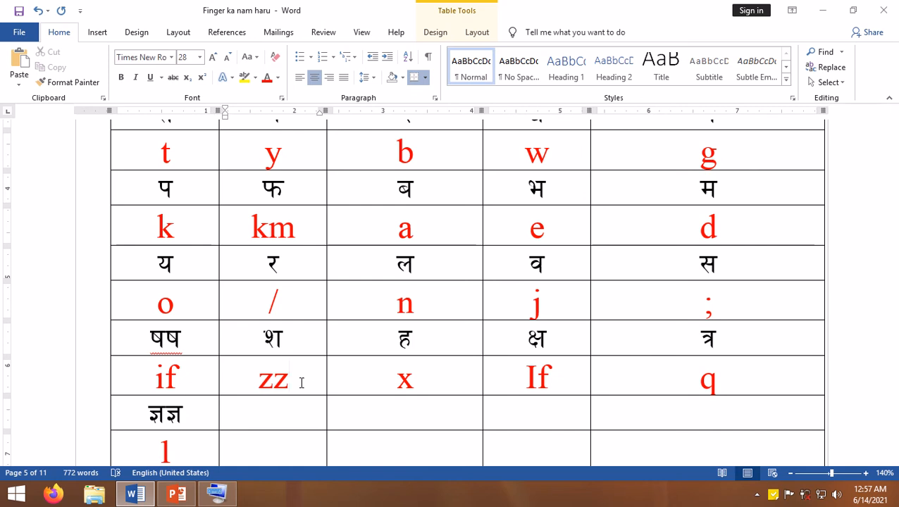
- Remove the duplicate क and ख from the first row of the consonant table
scroll(301, 382, "up", 6)
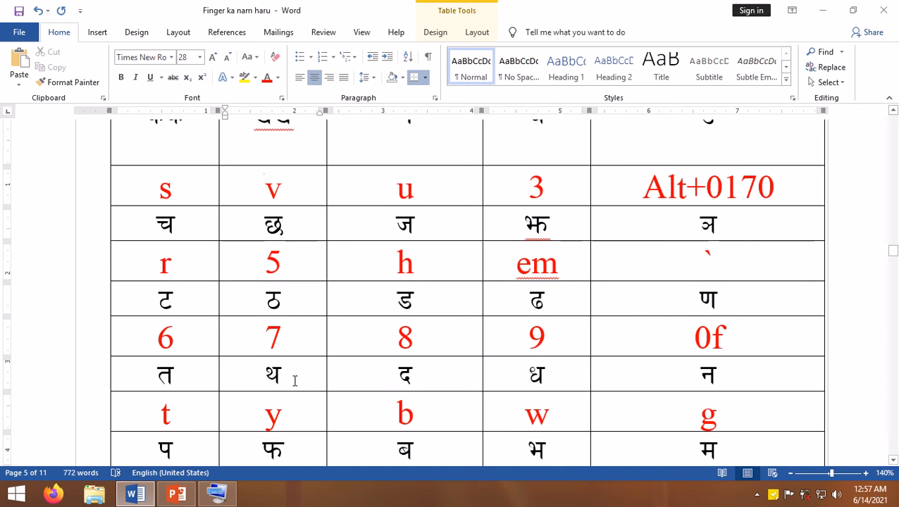
scroll(336, 352, "up", 5)
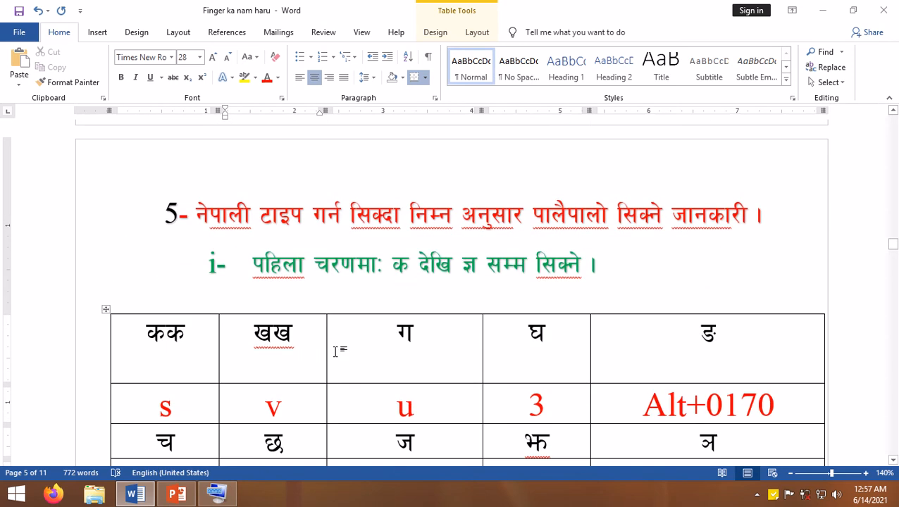
left_click(188, 332)
key("BackSpace")
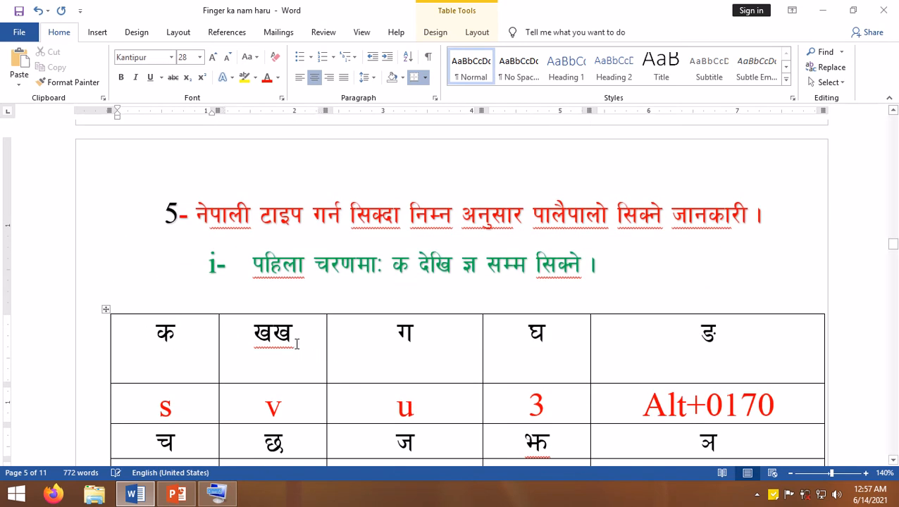
left_click(296, 342)
key("BackSpace")
- Set the font to Kantipur on a blank line below the vowel table on page 6
scroll(296, 346, "down", 10)
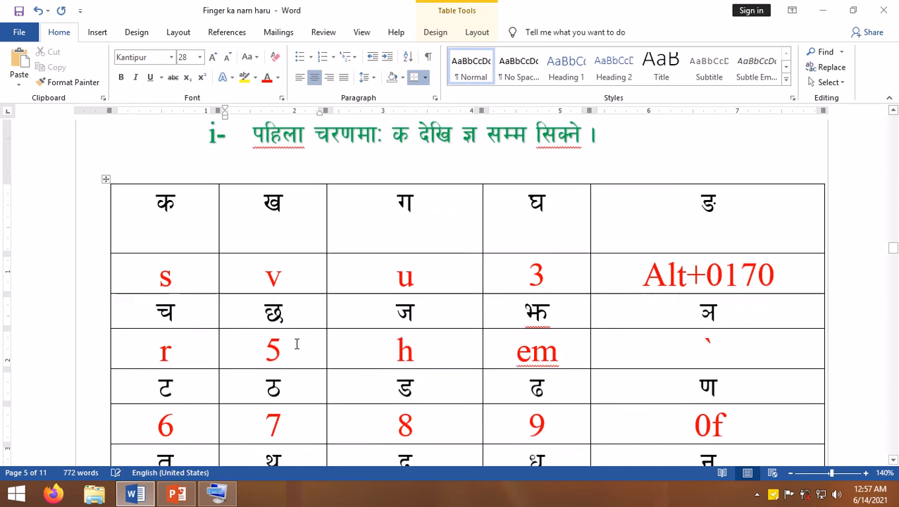
scroll(295, 352, "down", 8)
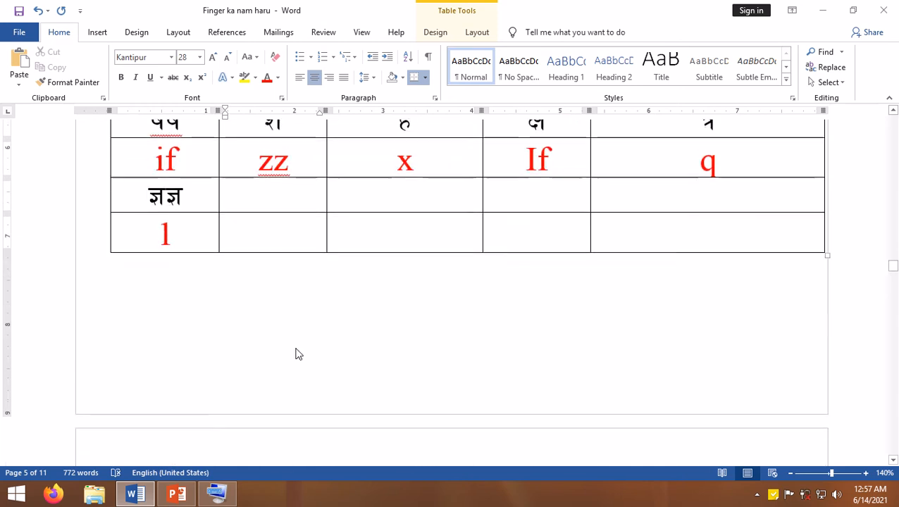
scroll(296, 349, "down", 8)
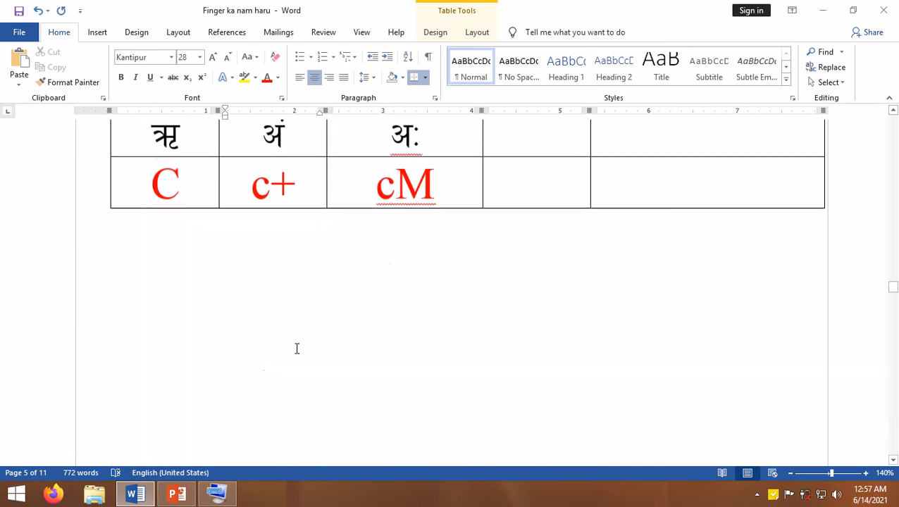
left_click(209, 255)
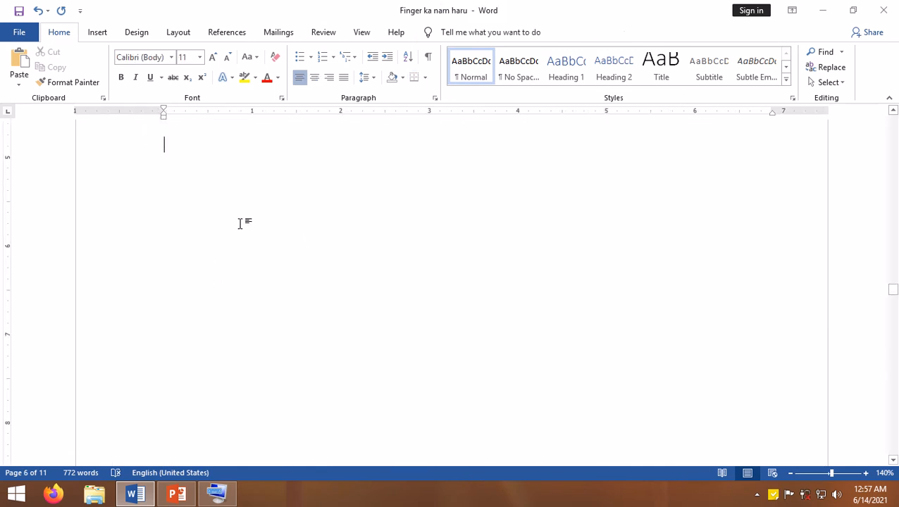
type("5")
key("BackSpace")
left_click(134, 57)
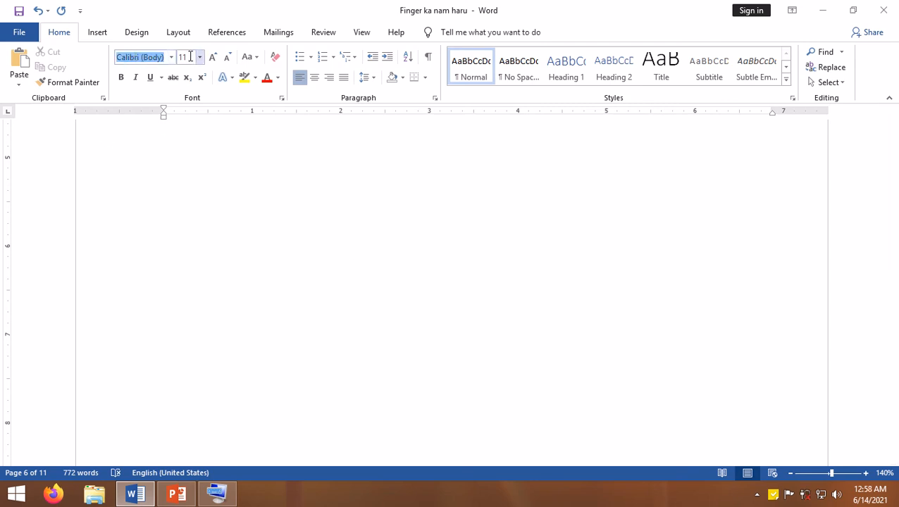
type("Kantipur")
key("Return")
- Enter the consonants क ख ग घ ङ, separated by spaces, on the blank practice line
type("k")
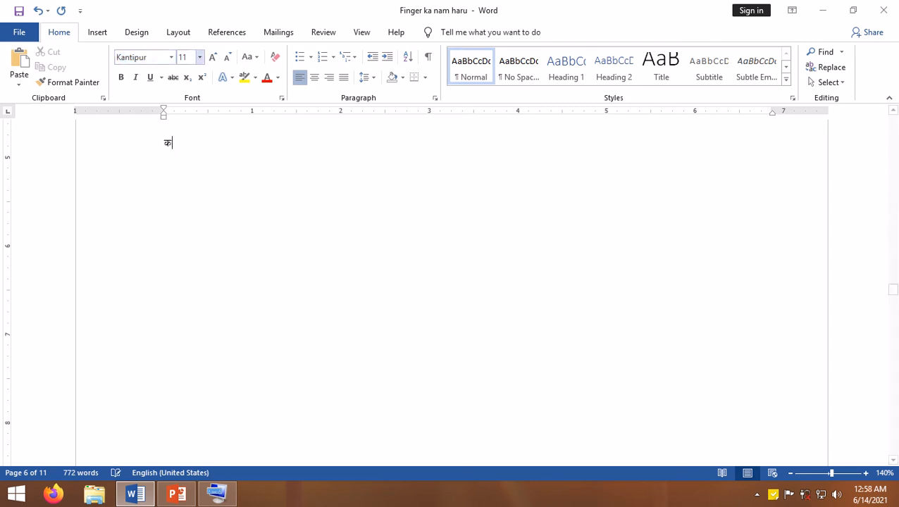
type(" v u")
type("४")
key("BackSpace")
type("३")
key("BackSpace")
type("घ")
type("ङ")
- Start a new line, remove it again, and continue the practice line in Kantipur with ङ च छ ज
key("Return")
type("r")
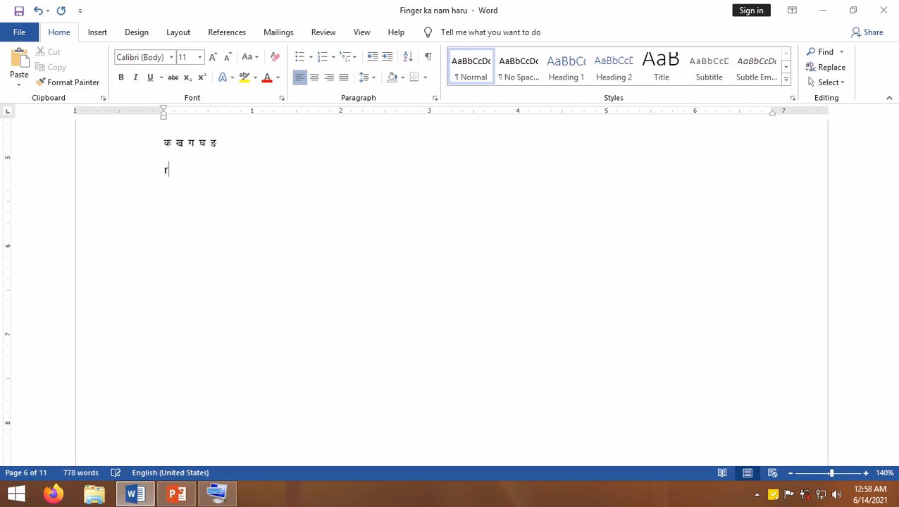
key("BackSpace")
key("BackSpace")
key("BackSpace")
type("ङ")
key("Return")
key("BackSpace")
type("च छ ज")
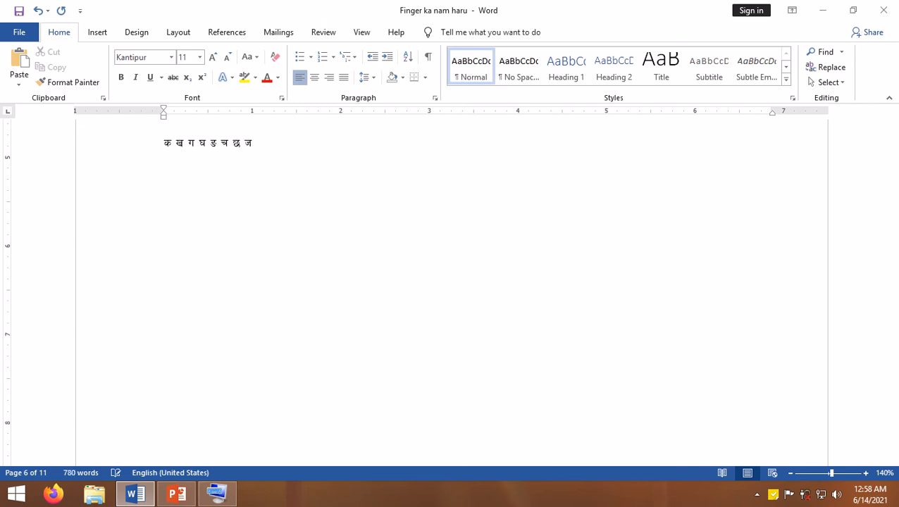
type(" झ ञ ट ठ ड ढ ण त")
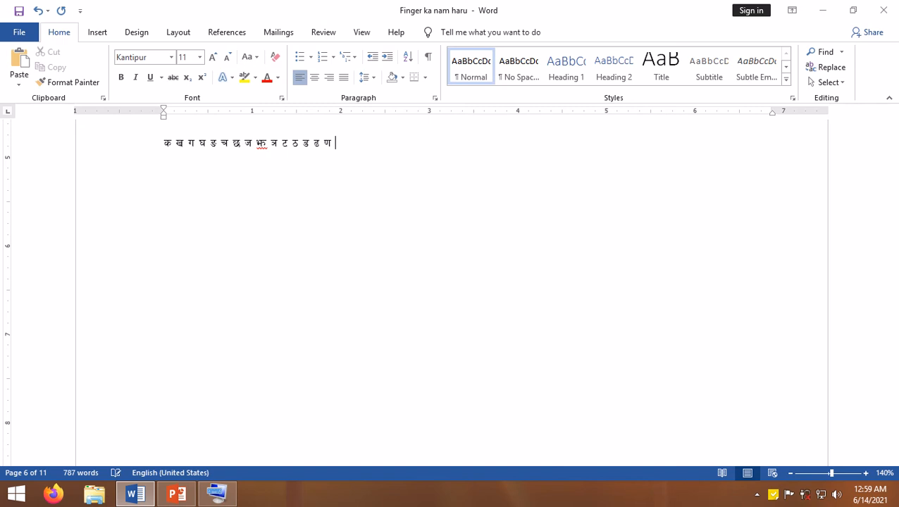
type(" थ द")
type(" ध")
type(" न")
type(" प")
type(" फ द")
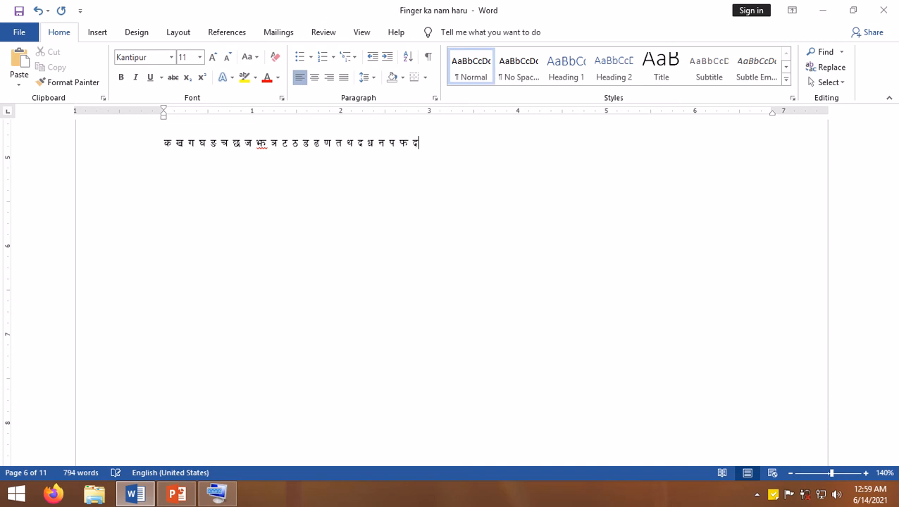
- Extend the practice line with थ द ध न प फ ब, correcting the last letter
key("BackSpace")
type("ब झ म य ररर")
- Add झ म य र ल व to the practice line, deleting the mistyped letter
key("BackSpace")
type("ल")
type(" व")
type(" z")
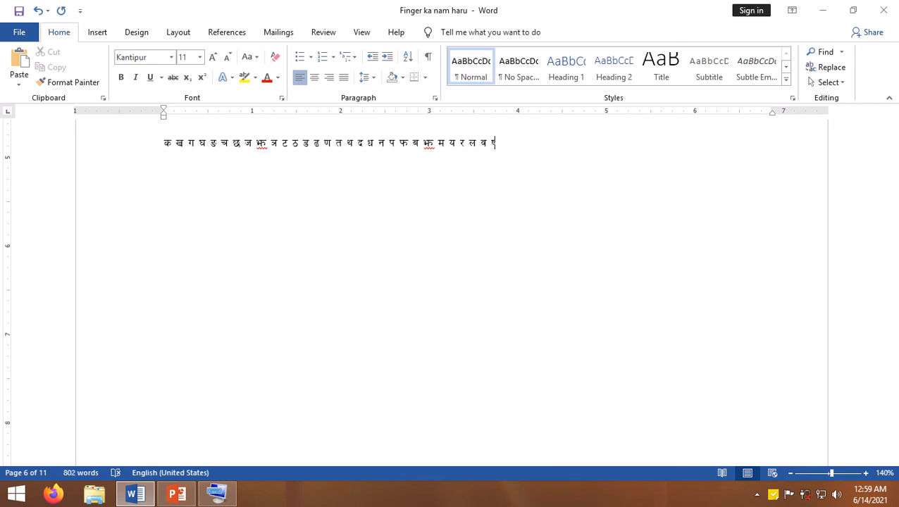
type("f If")
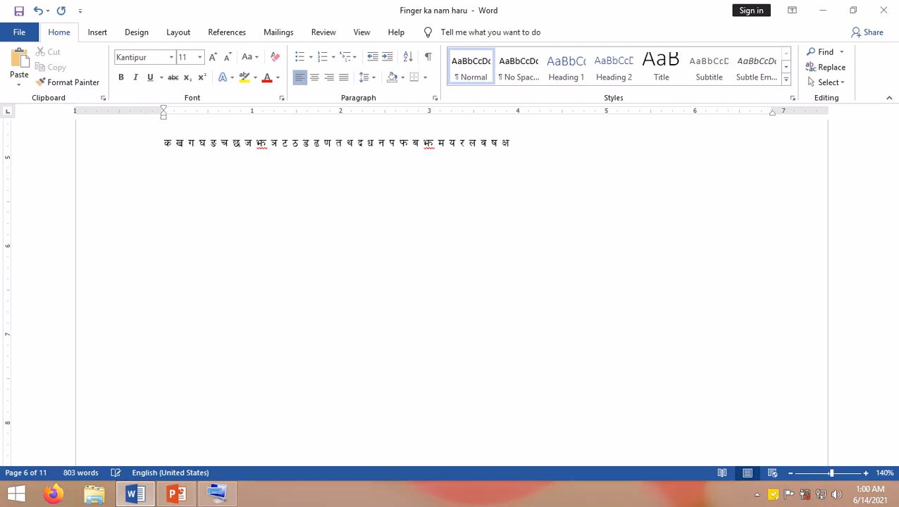
type(" q 1")
- Finish the practice line with the letters ष क्ष त्र ज्ञ and leave the line
left_click(355, 185)
- Return to the क to ज्ञ consonant table in section 5 to review its key assignments
scroll(356, 223, "up", 3)
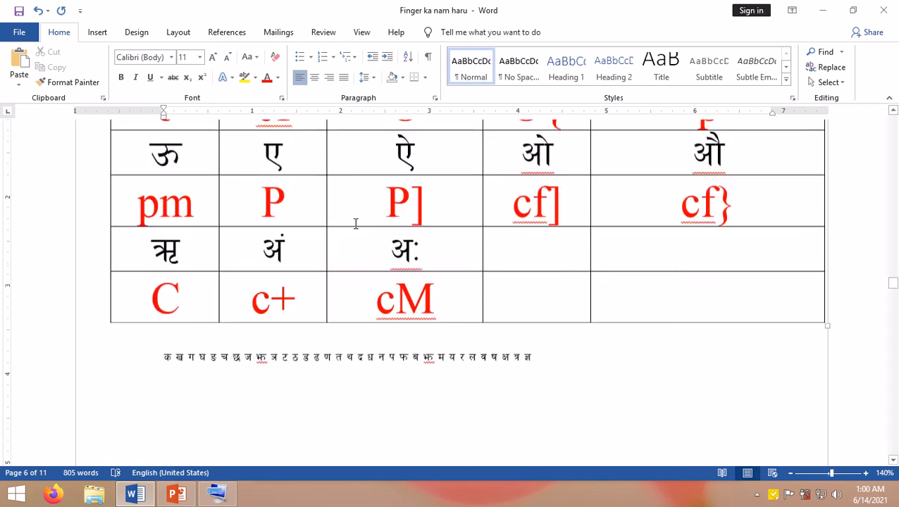
scroll(356, 223, "up", 10)
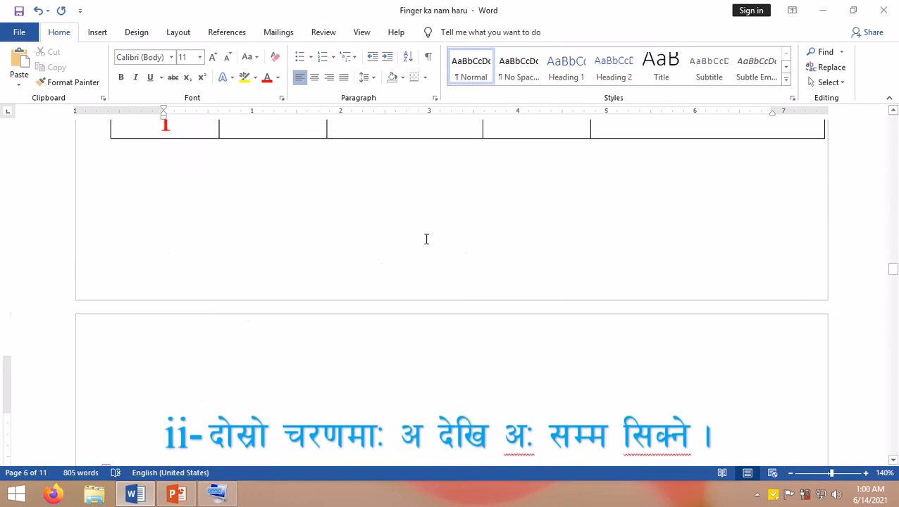
scroll(425, 239, "up", 12)
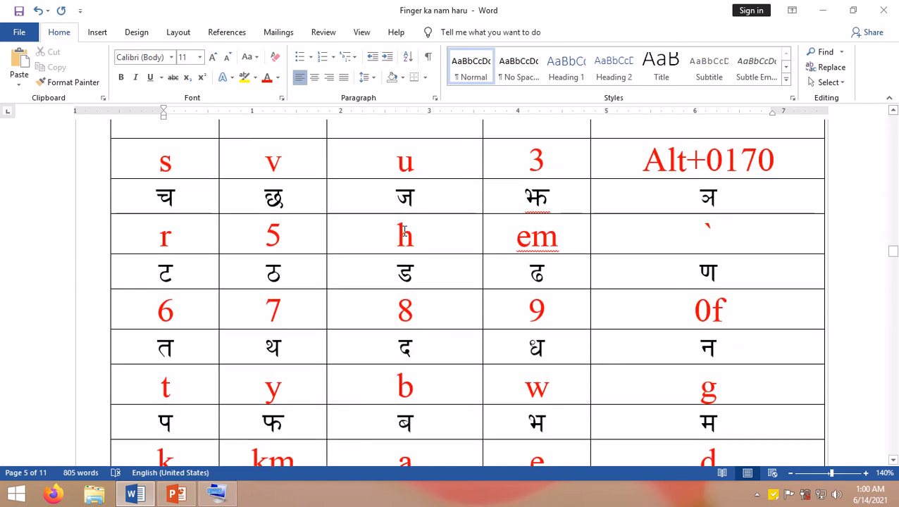
scroll(404, 231, "up", 3)
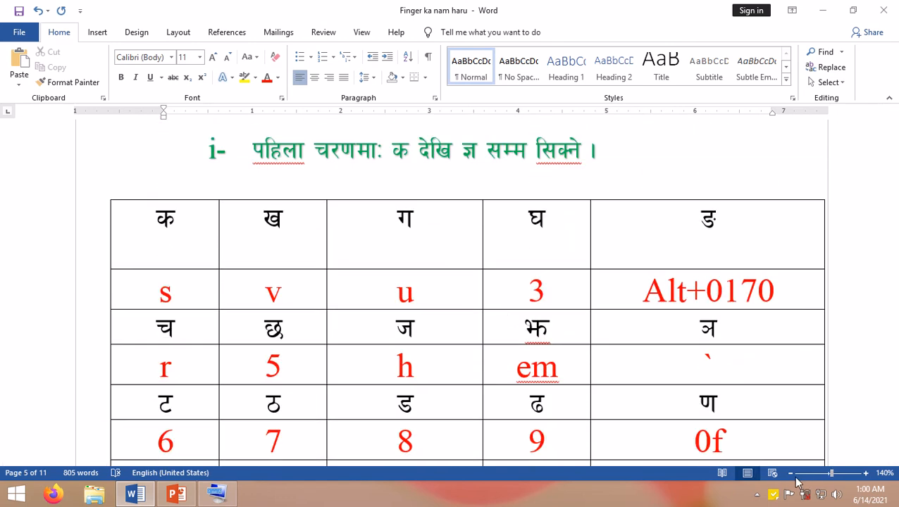
- Zoom out to 60% and examine the full क to ज्ञ consonant table alongside the अ to अः vowel table
left_click(789, 474)
left_click(790, 473)
left_click(790, 474)
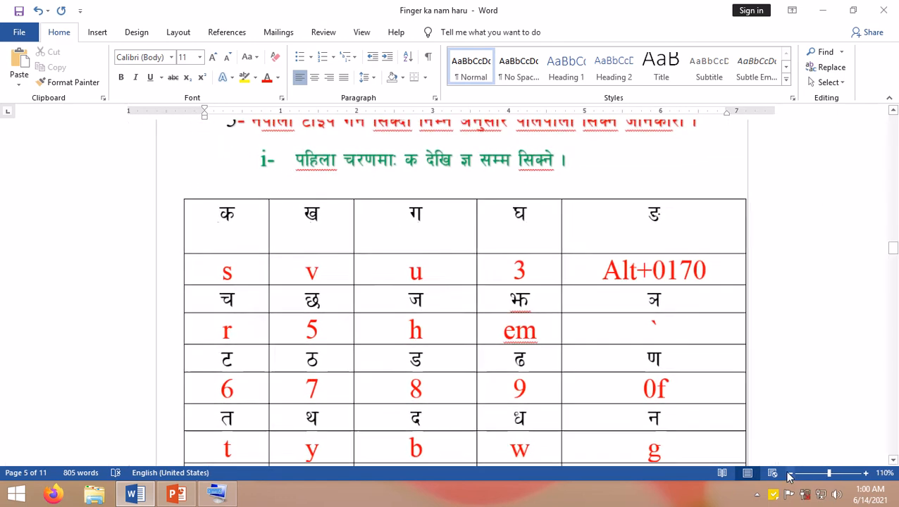
left_click(790, 473)
left_click(789, 473)
left_click(789, 473)
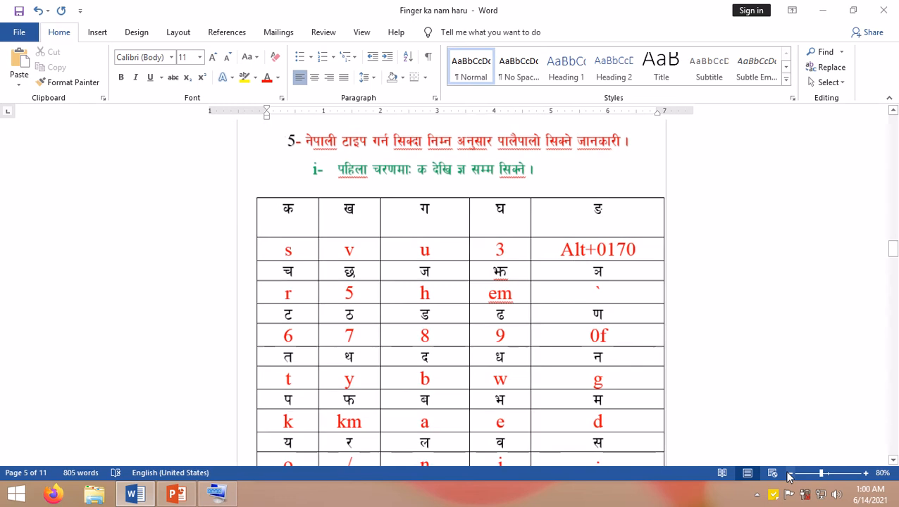
left_click(789, 474)
left_click(789, 473)
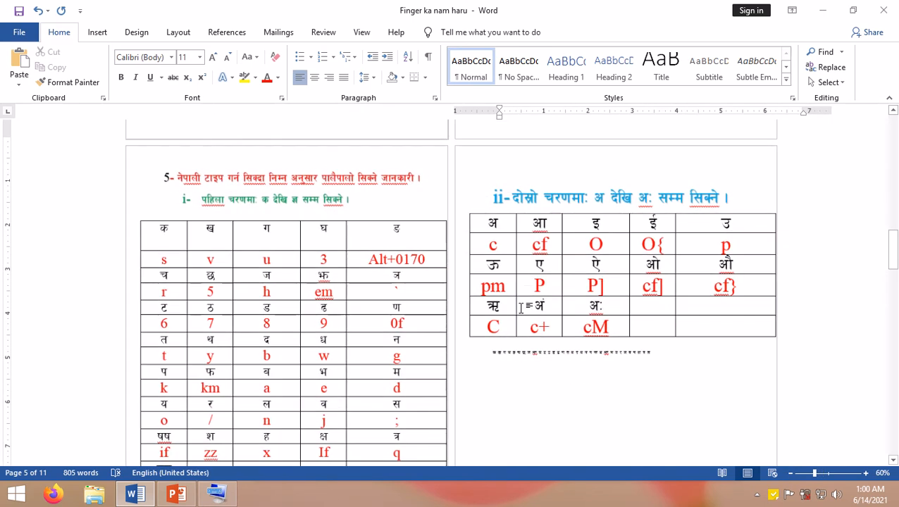
scroll(453, 282, "up", 1)
scroll(453, 282, "down", 2)
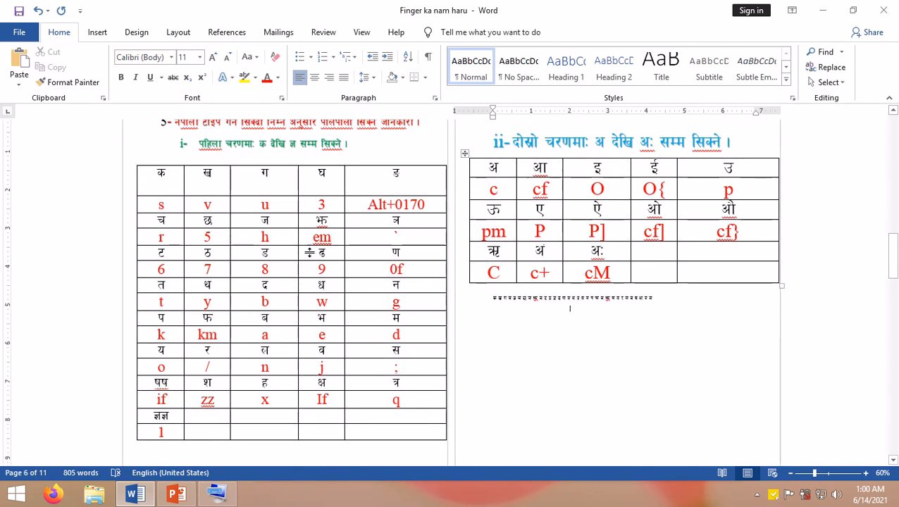
scroll(236, 208, "up", 1)
scroll(258, 209, "up", 1)
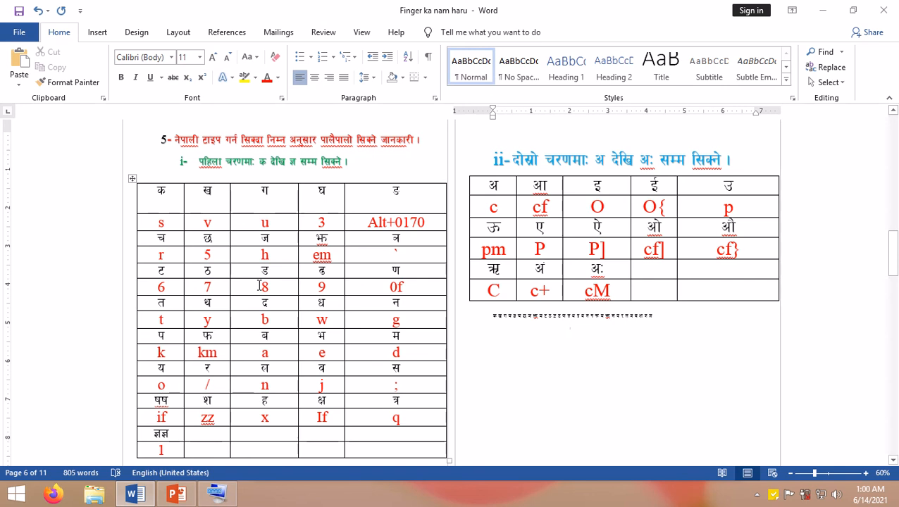
- Correct the consonant table by deleting the duplicate ष and the extra z under श, and save the document
left_click(182, 400)
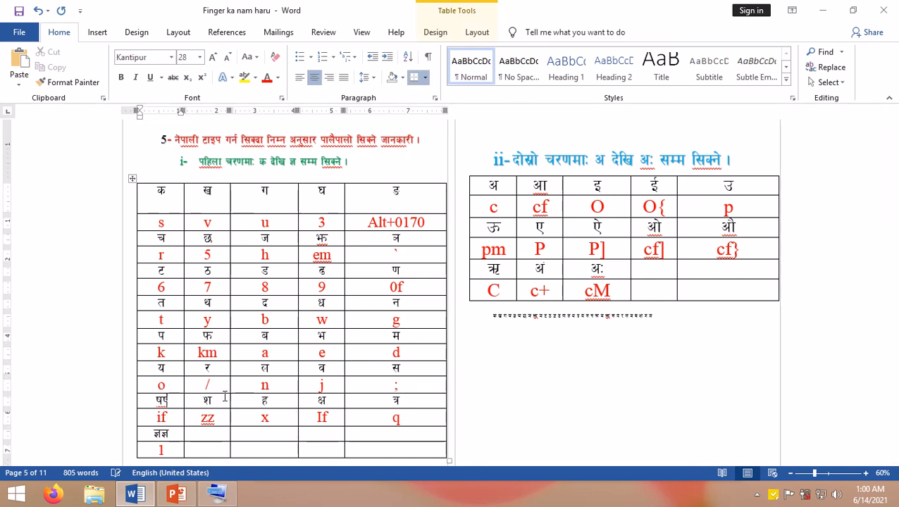
key("BackSpace")
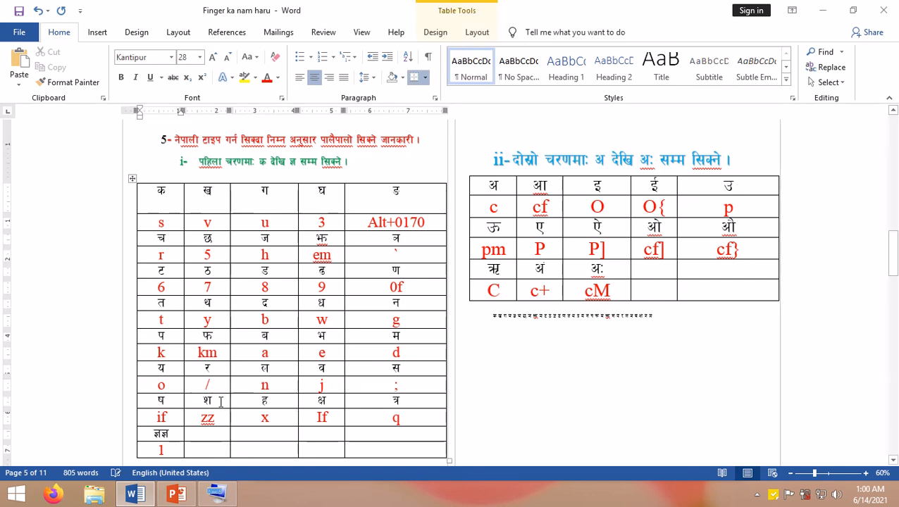
left_click(219, 417)
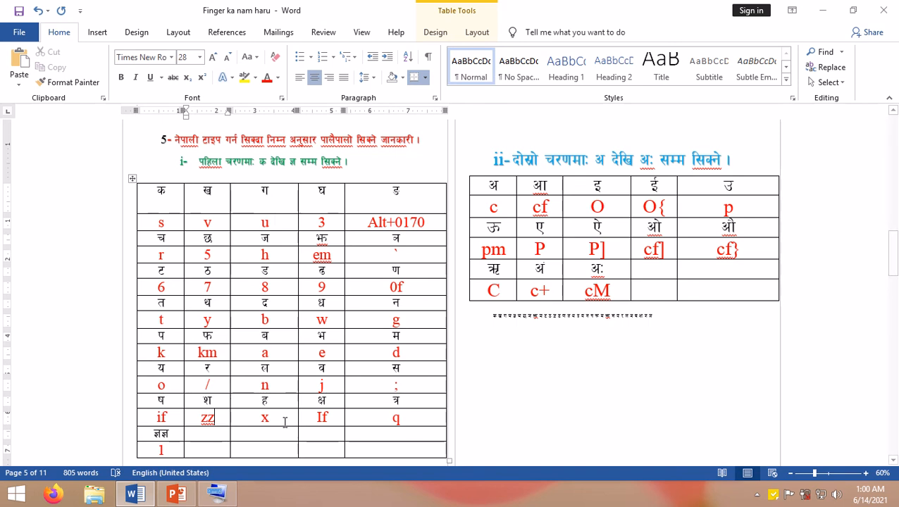
key("BackSpace")
left_click(586, 361)
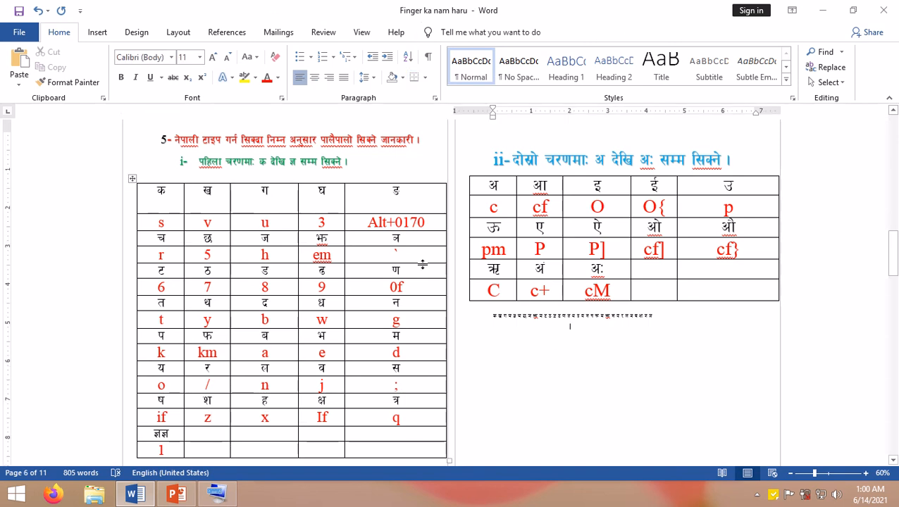
key("ctrl+s")
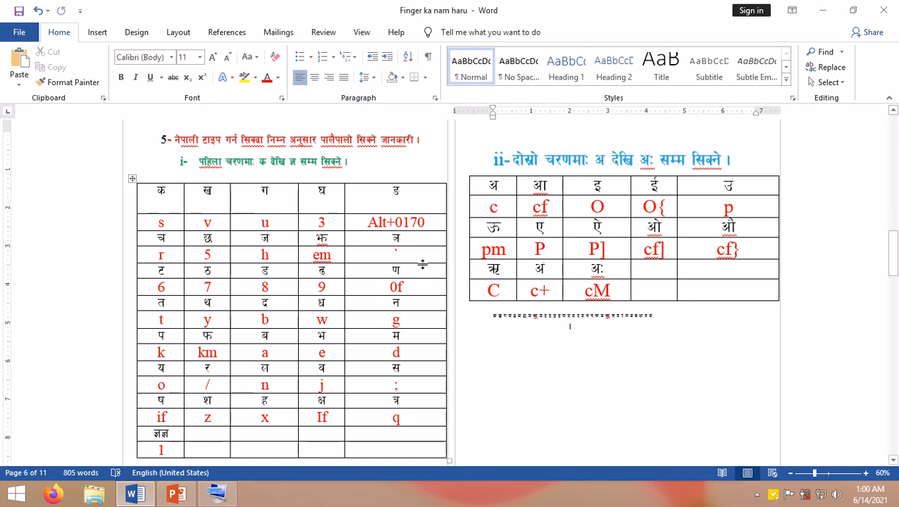